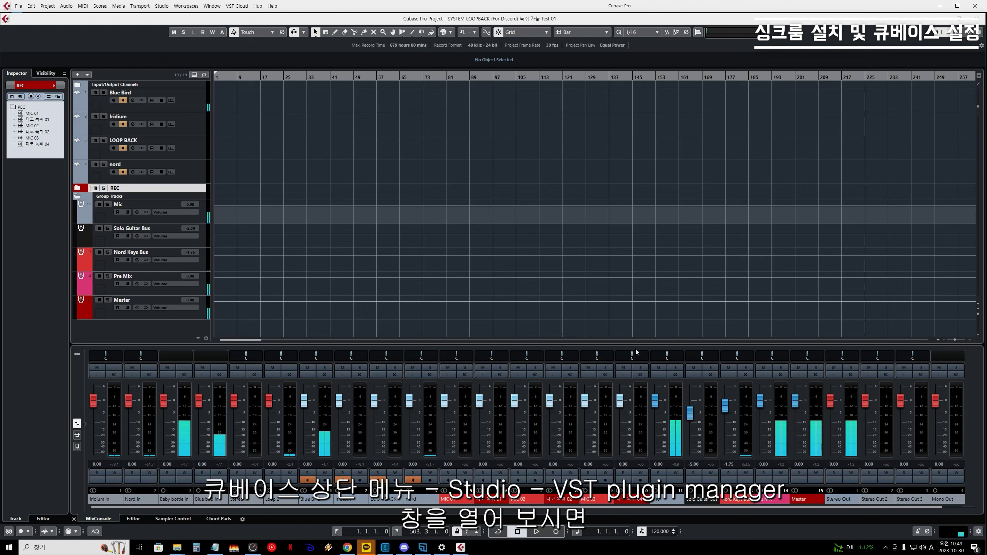
- Open the VST Plug-in Manager and display its VST 2 plug-in path settings
click(161, 6)
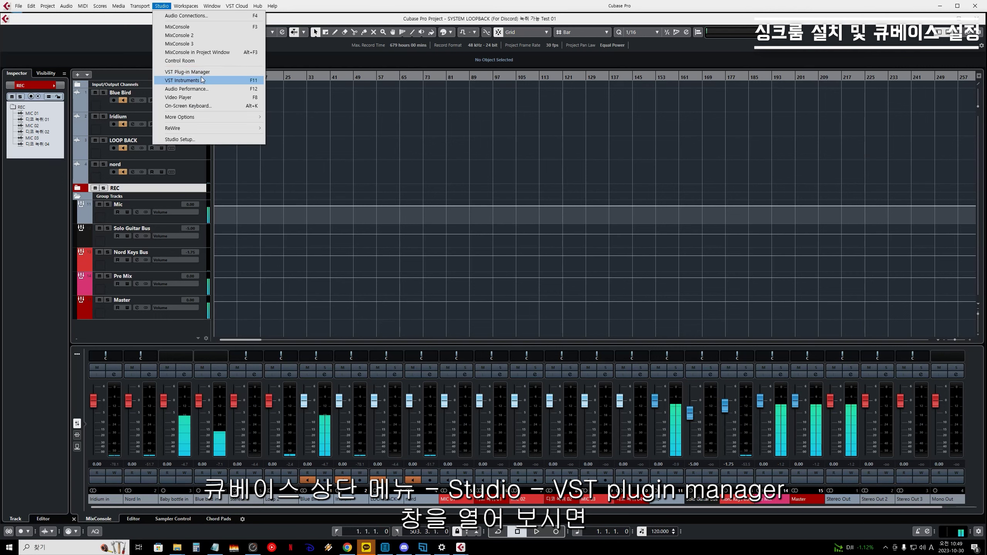
click(203, 73)
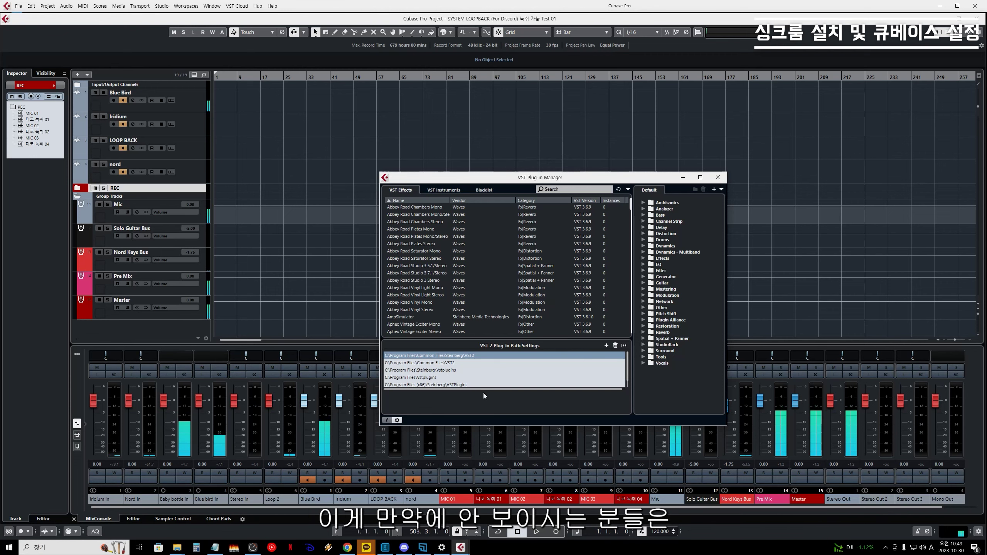
click(398, 420)
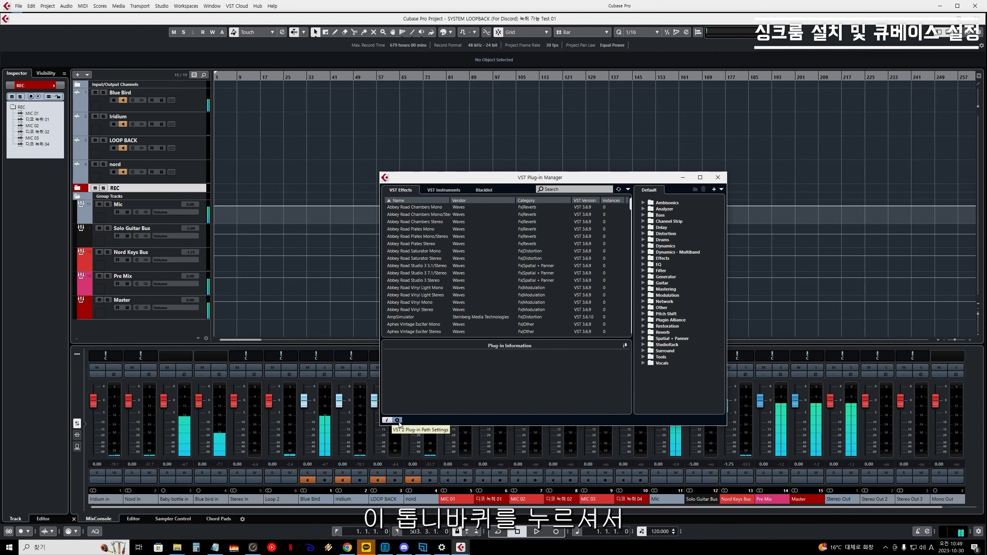
click(397, 420)
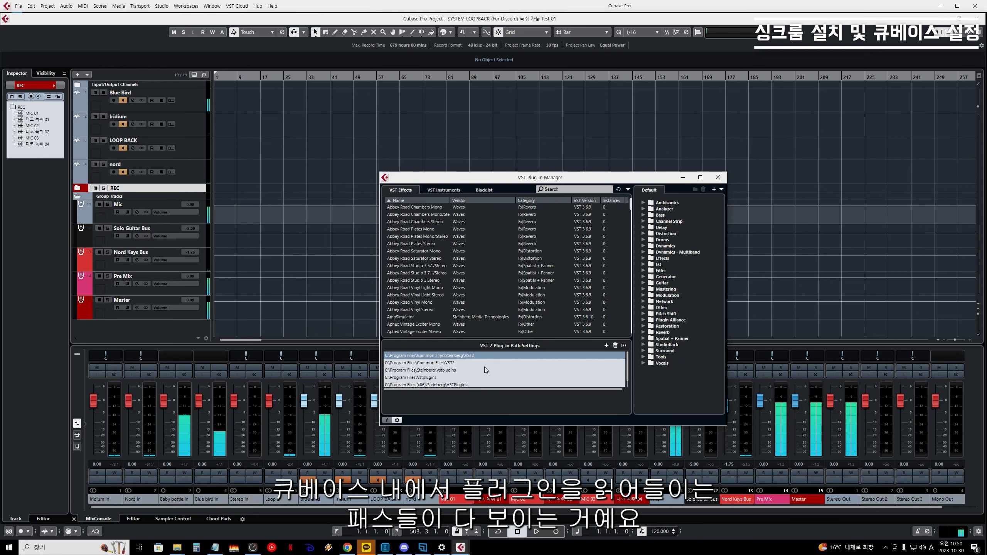
- Examine the VST 2 plug-in folder paths listed under Program Files, including the Steinberg and Vstplugins folders
click(441, 370)
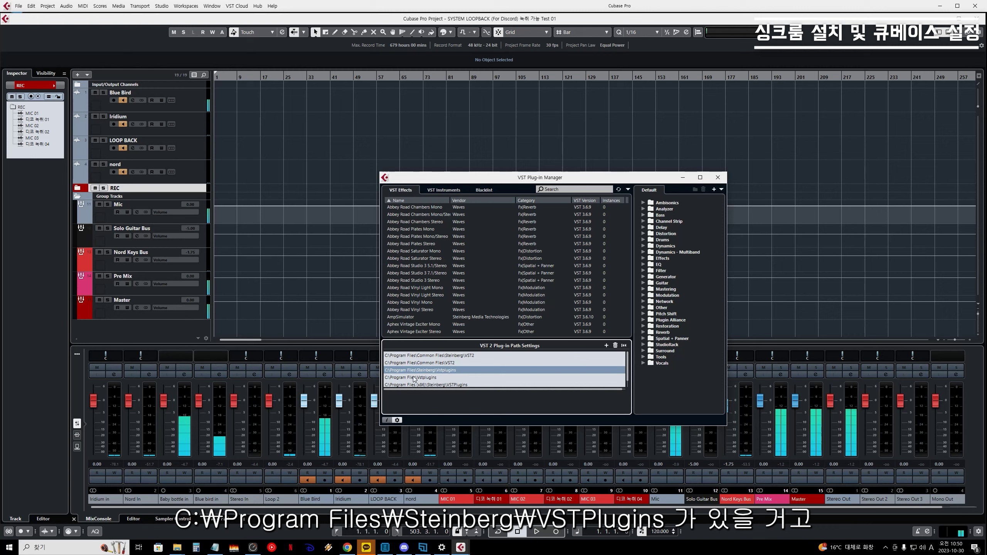
click(427, 378)
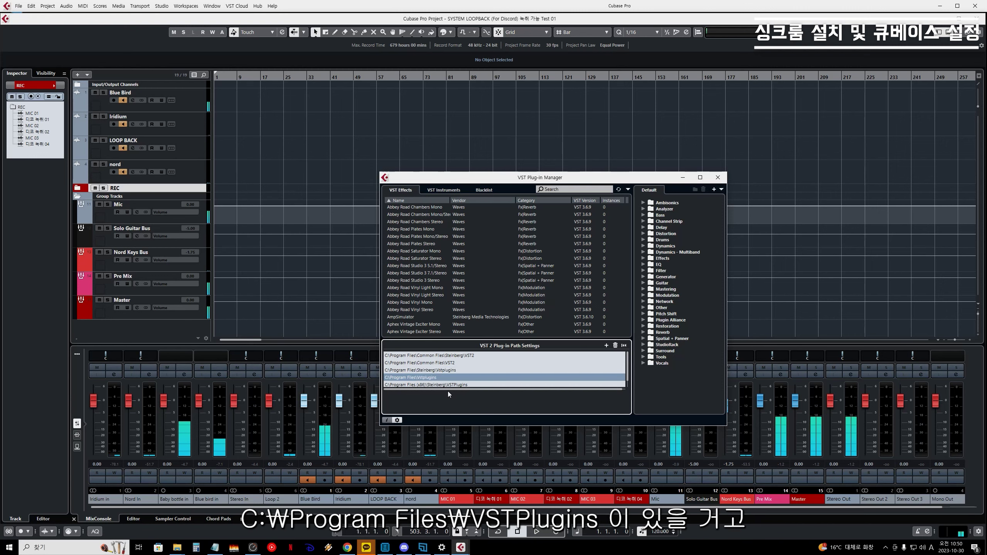
click(443, 355)
click(436, 363)
click(430, 370)
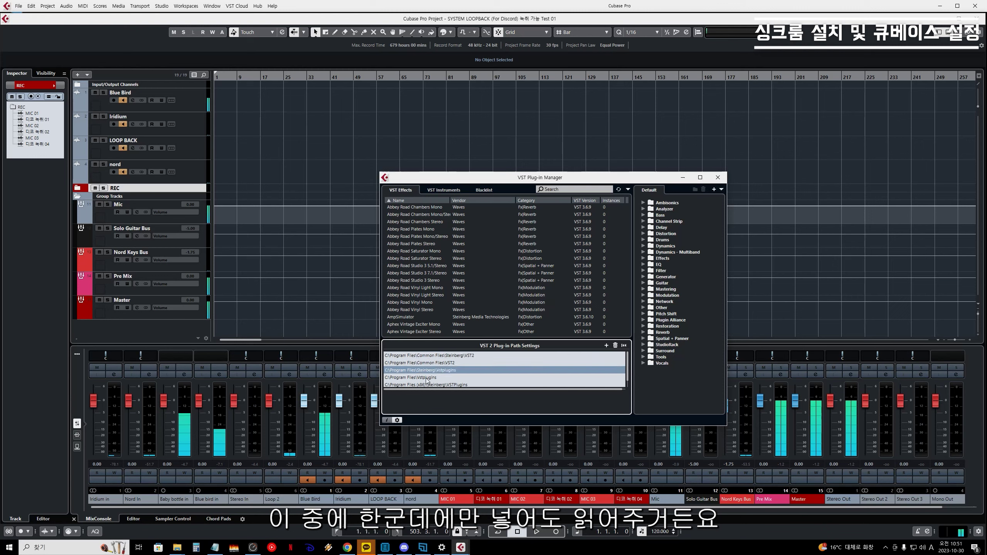
click(428, 378)
click(433, 384)
click(432, 378)
click(435, 370)
click(430, 379)
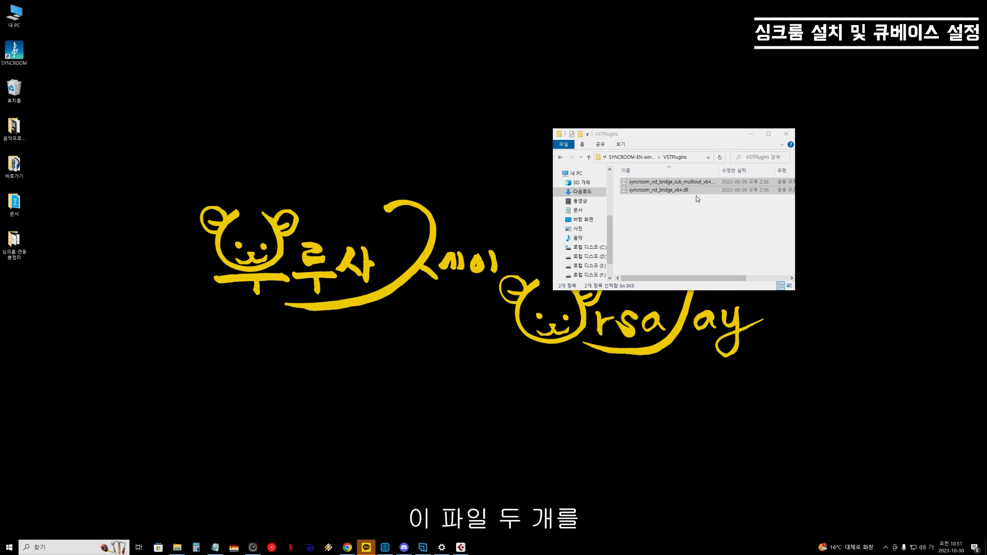
- Switch to File Explorer and open the C:\Program Files\VSTPlugins folder in a second window
double_click(14, 15)
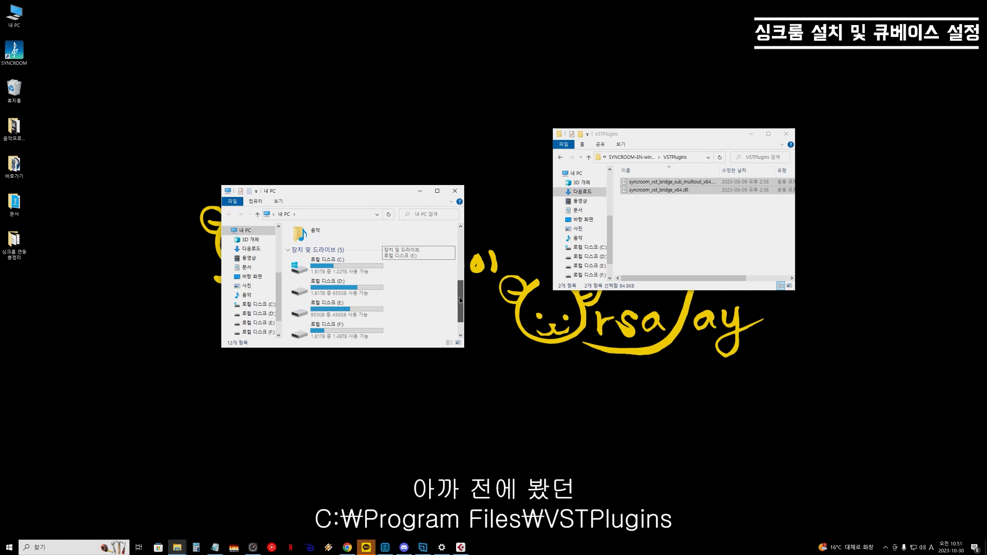
double_click(324, 263)
double_click(326, 283)
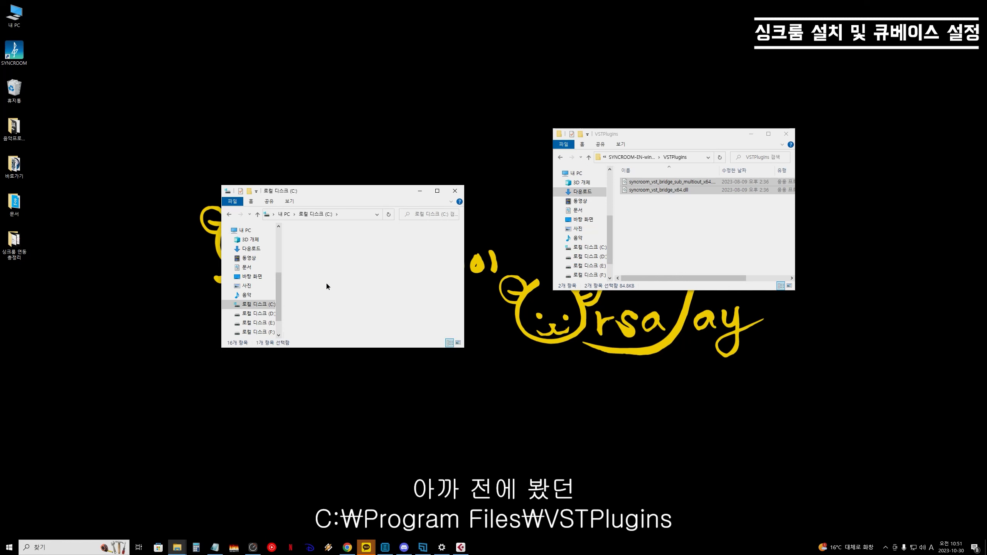
key(v)
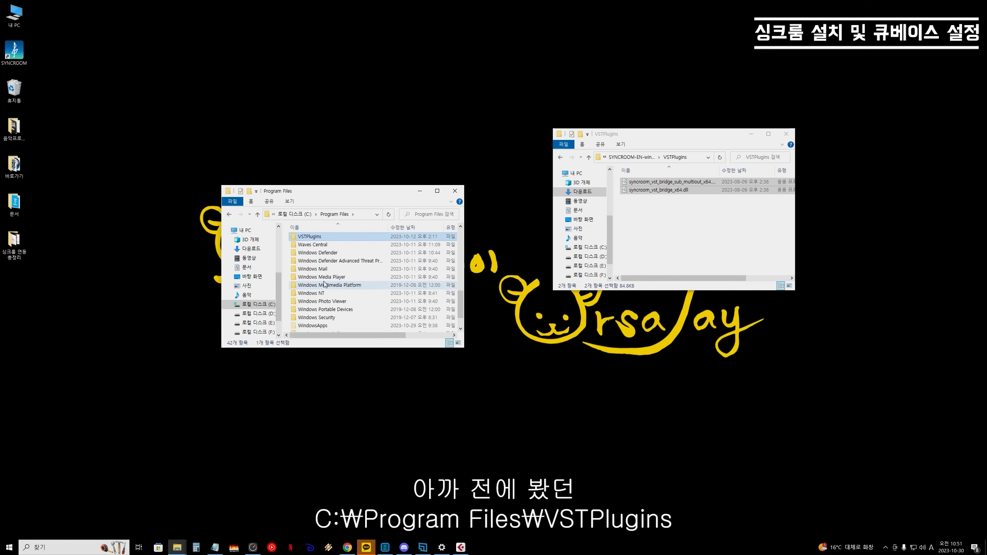
double_click(310, 238)
- Copy both syncroom_vst_bridge DLL files from the SYNCROOM download into Program Files\VSTPlugins, overwriting the existing files
drag(659, 186, 400, 293)
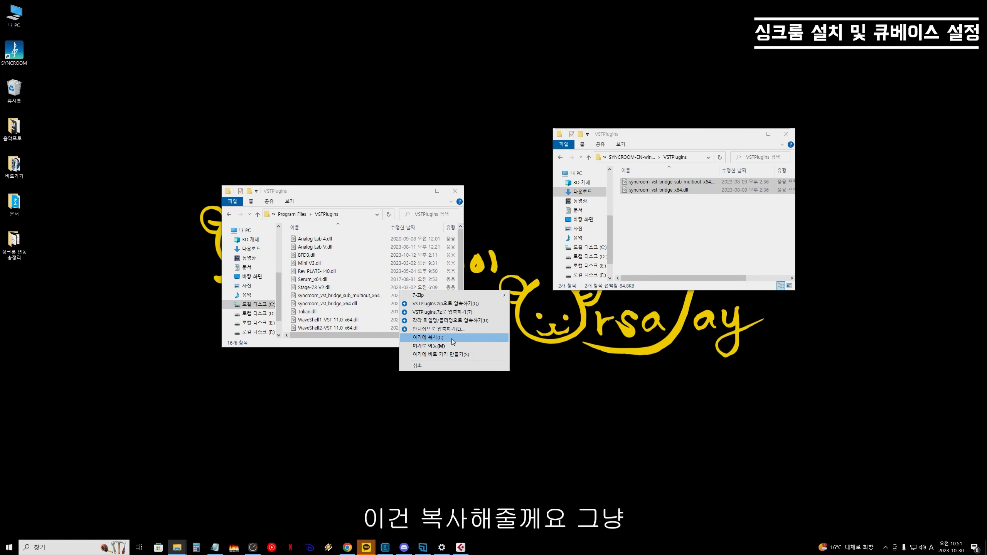
click(447, 337)
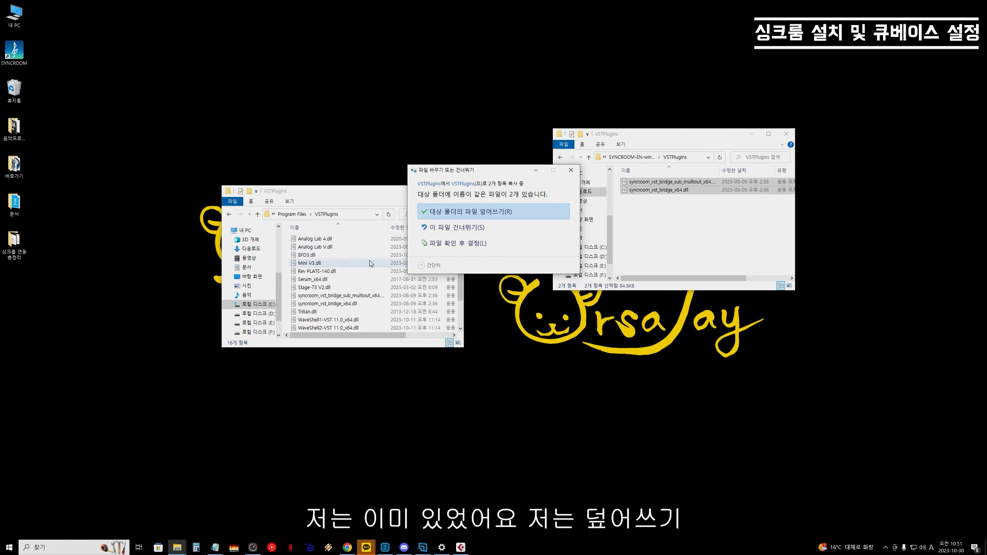
click(452, 213)
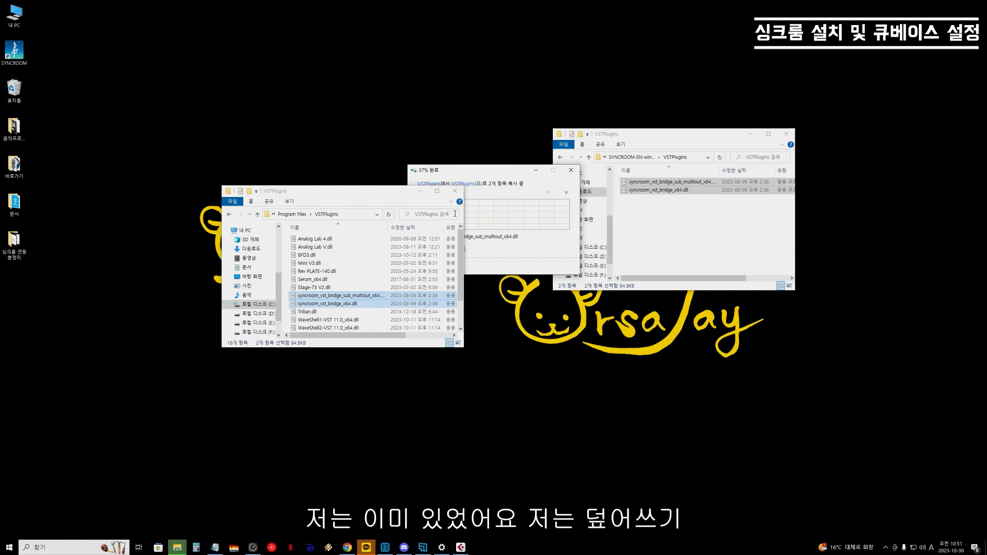
- Switch back to Cubase and rescan all VST plug-ins, dismissing the scan result message
click(460, 550)
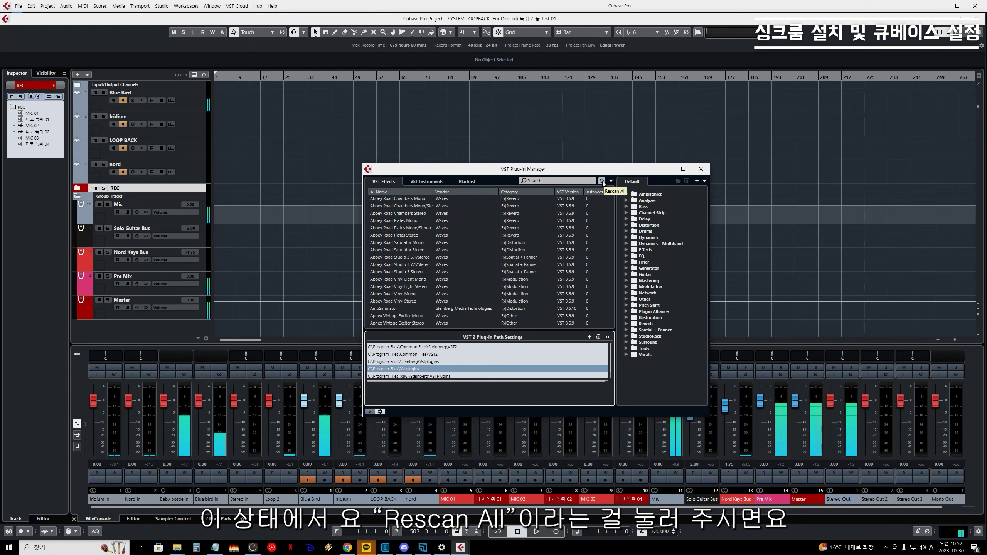
click(602, 181)
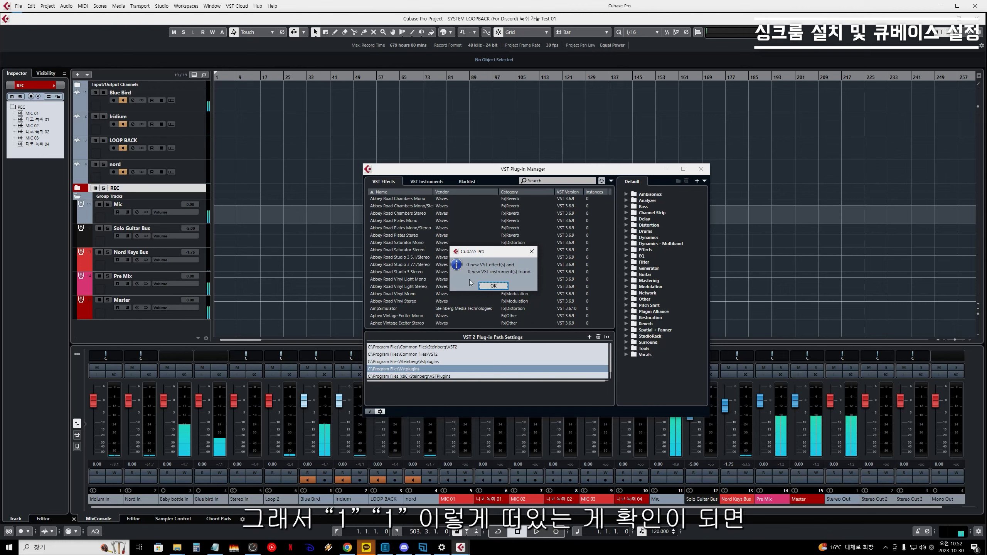
click(498, 288)
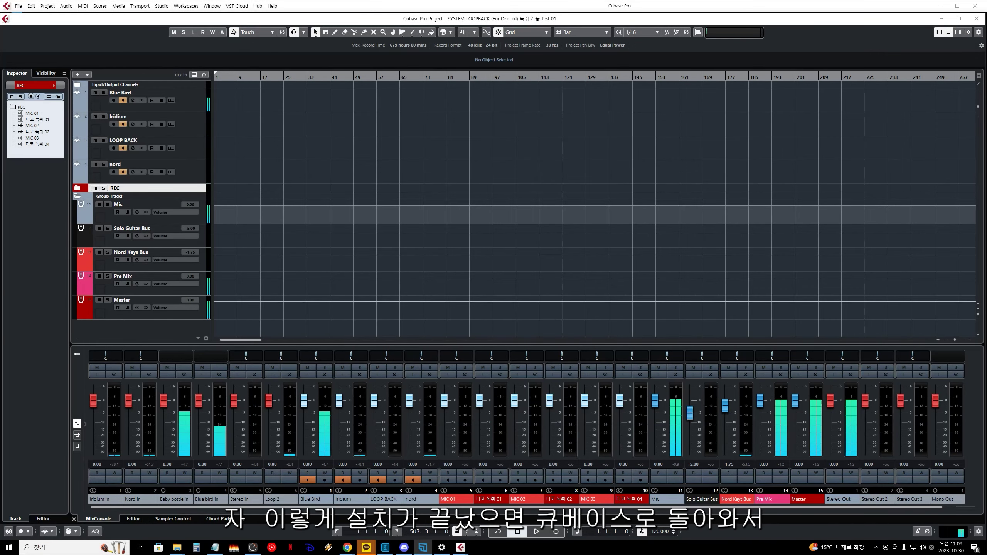
click(701, 19)
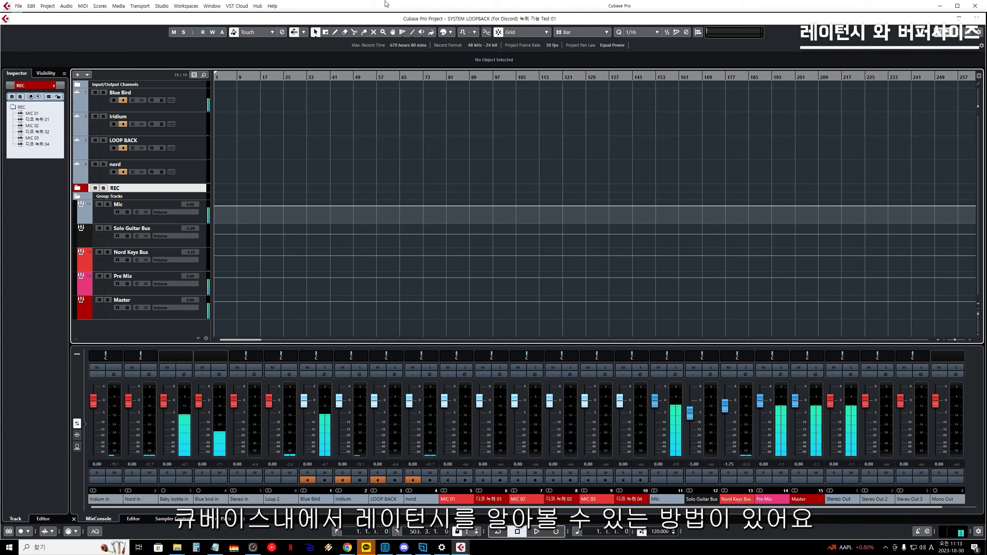
- Open Studio Setup and examine the input and output latency of the VST Audio System
click(162, 6)
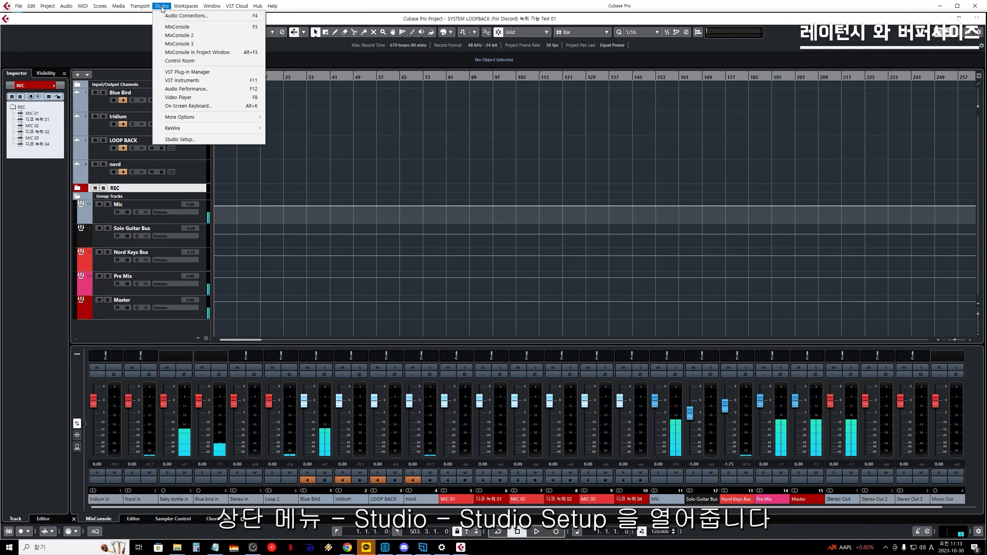
click(180, 140)
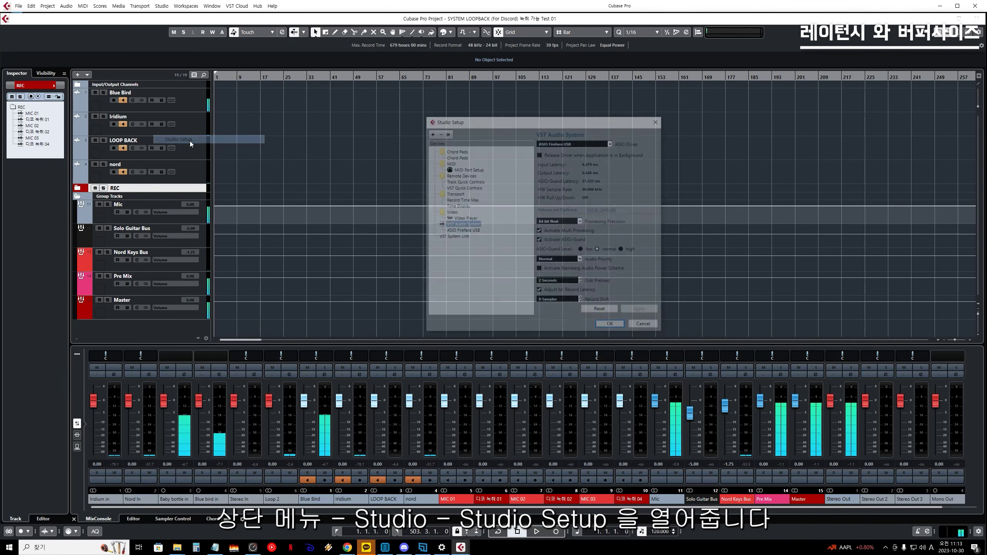
click(545, 227)
click(548, 221)
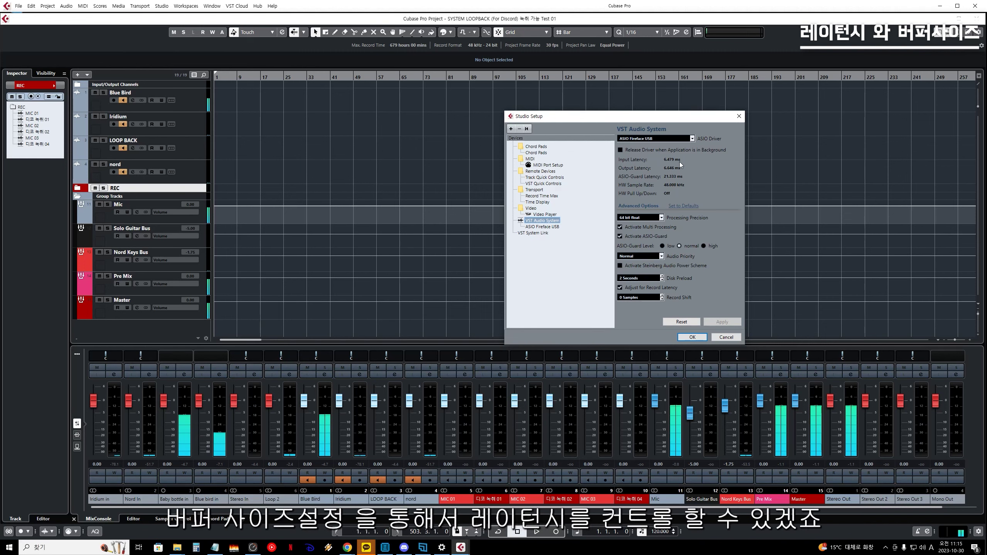
- Open the ASIO Fireface USB driver's control panel and choose a buffer size of 256 Samples
click(542, 227)
click(651, 140)
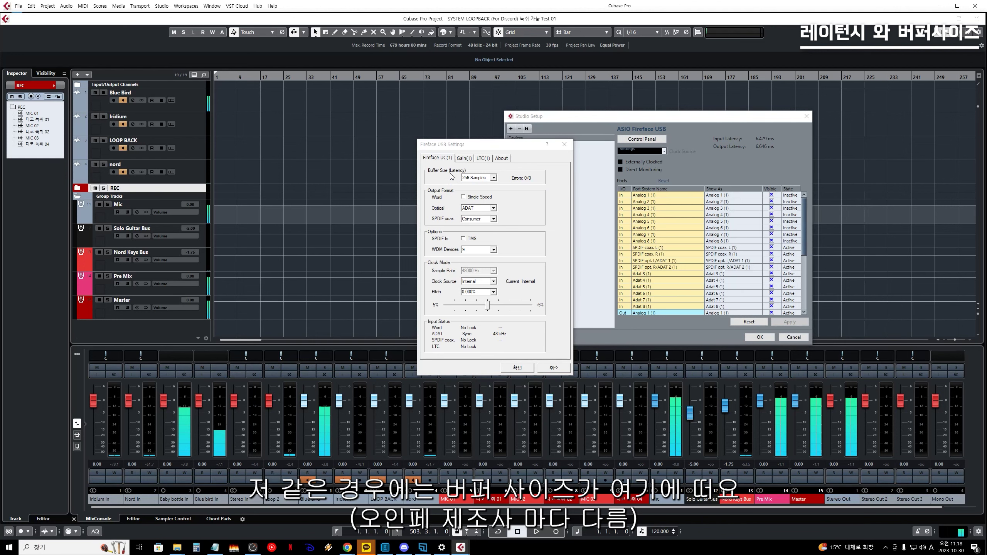
click(493, 178)
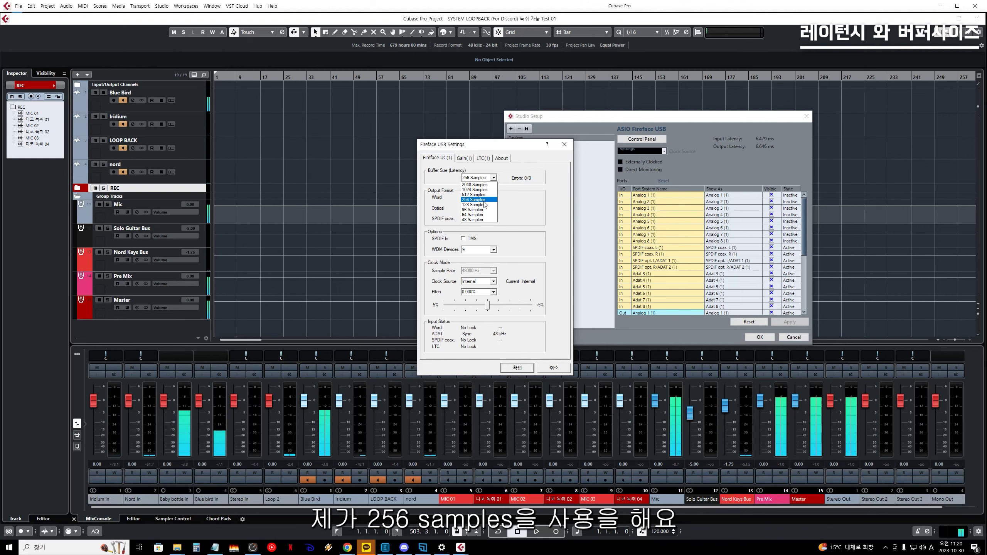
click(485, 202)
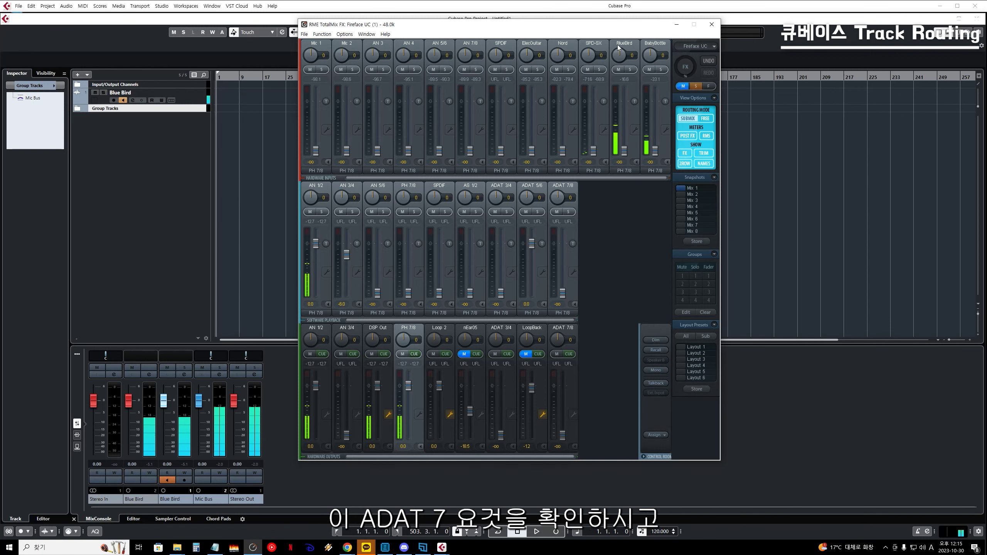
- Minimize the RME TotalMix FX mixer and bring up the input buses in Audio Connections
click(676, 24)
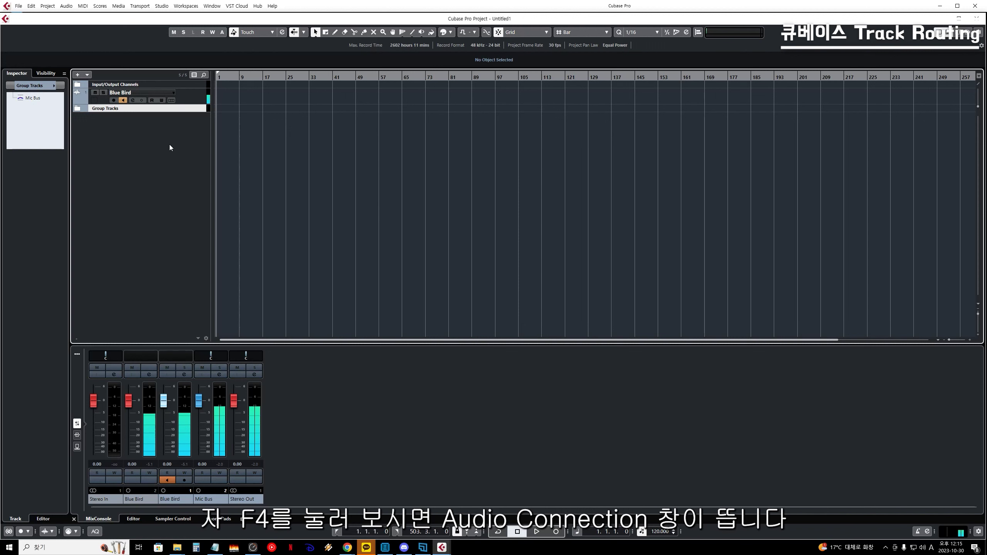
key(F4)
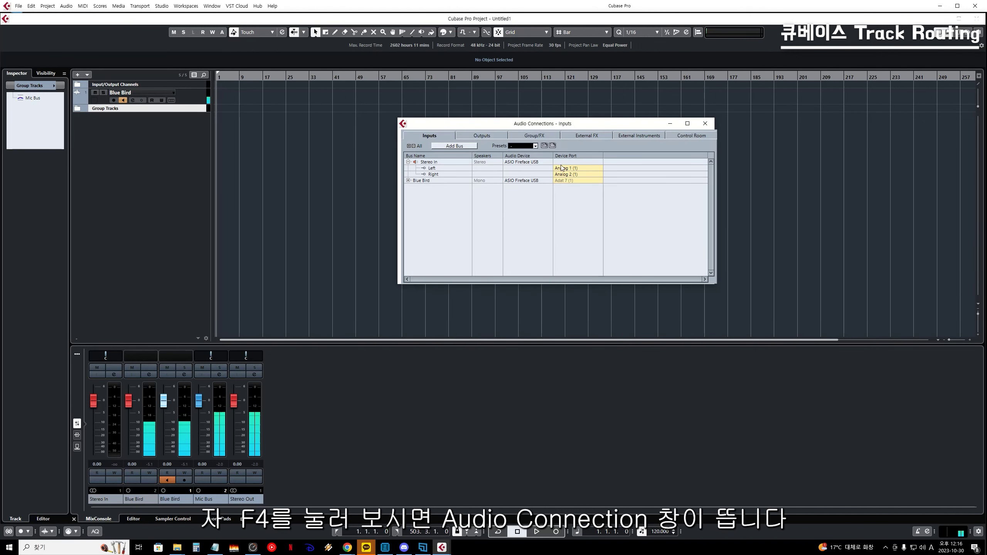
click(468, 137)
click(453, 137)
click(457, 137)
click(449, 137)
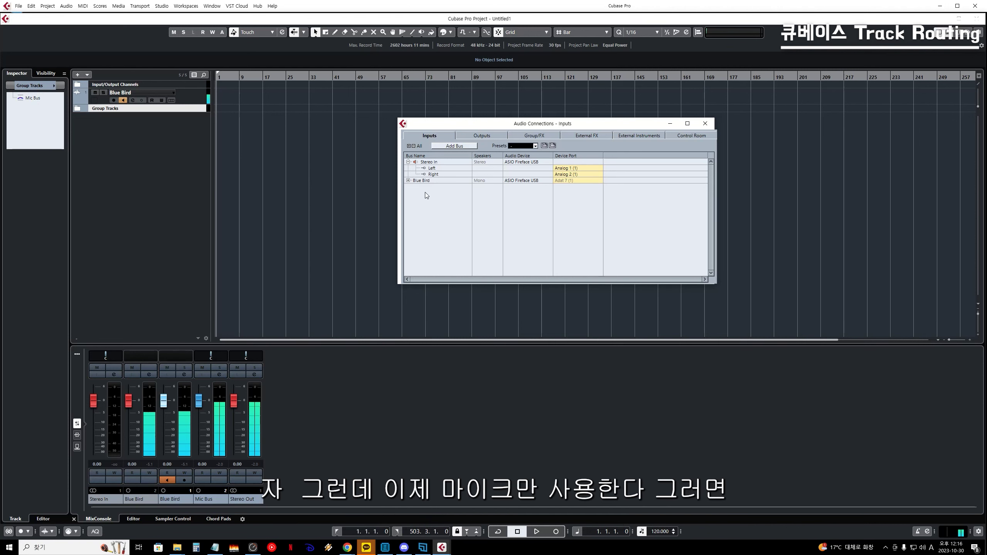
- Add one Mono input bus and assign its device port to Adat 7 (1)
click(461, 147)
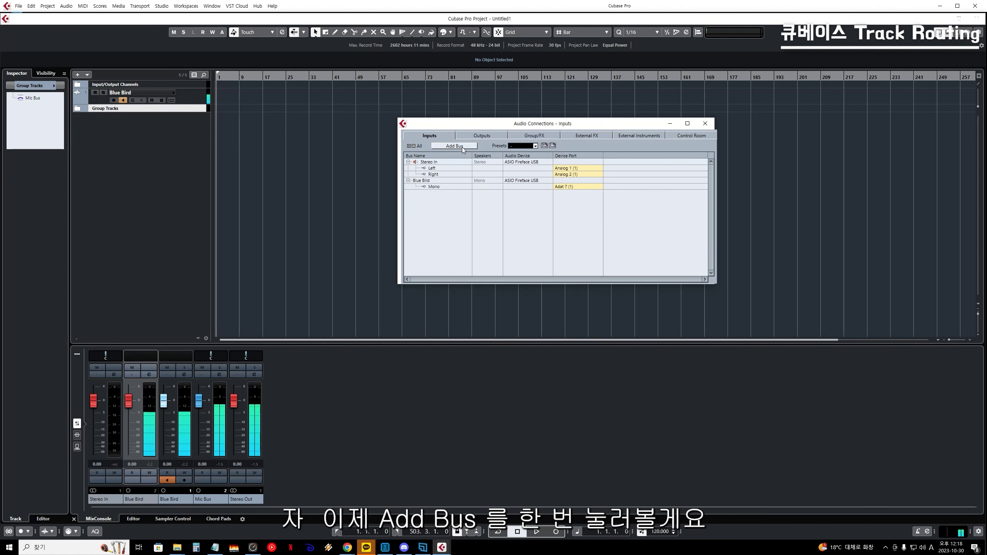
click(462, 147)
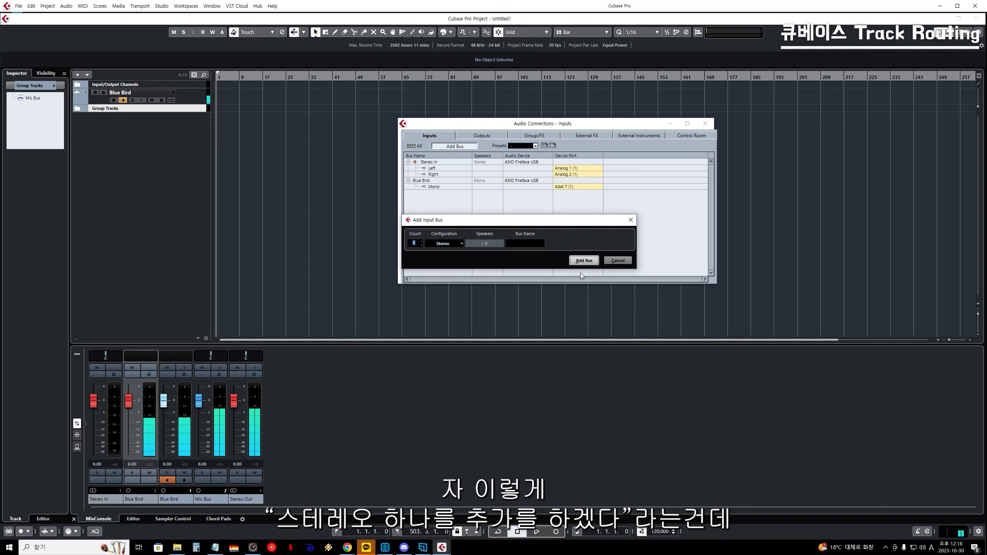
click(459, 244)
click(443, 252)
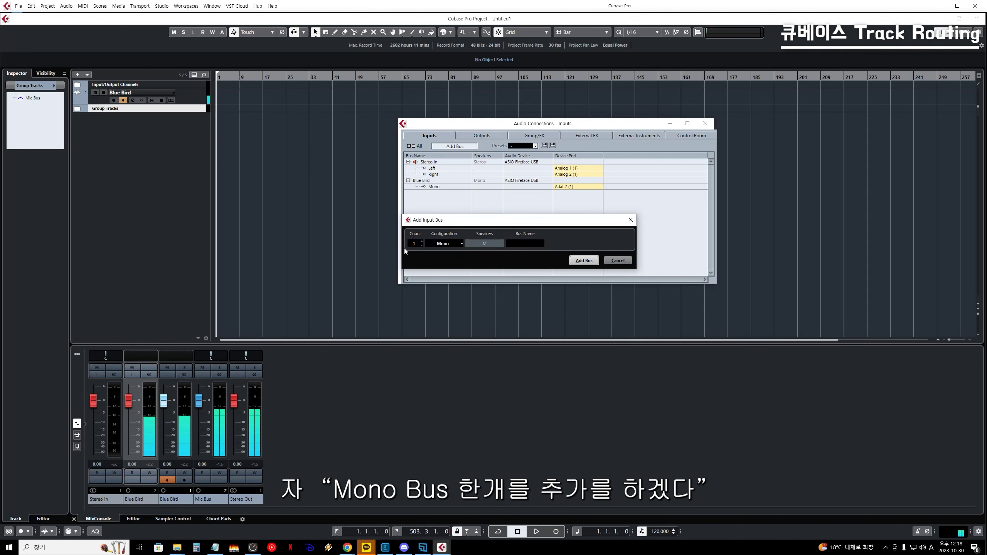
click(583, 261)
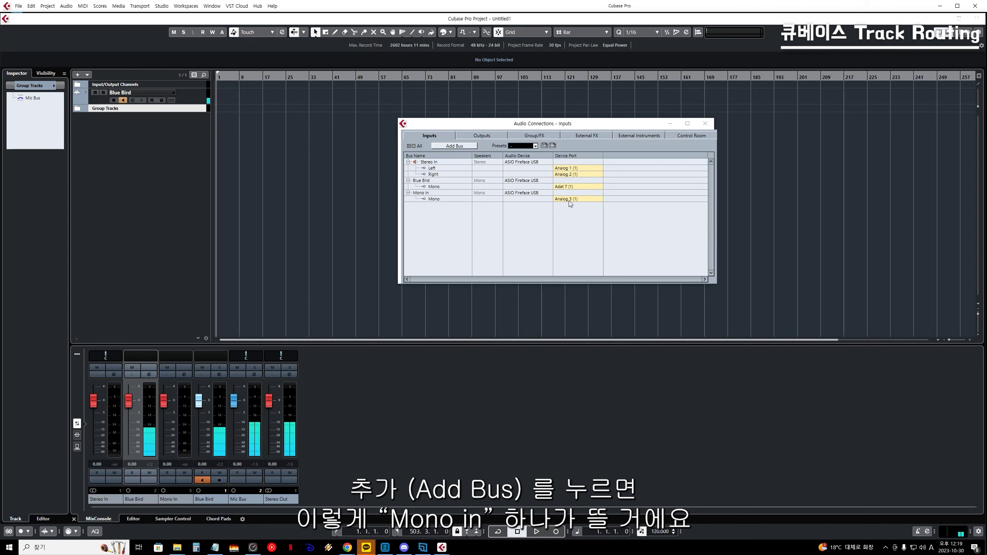
click(570, 201)
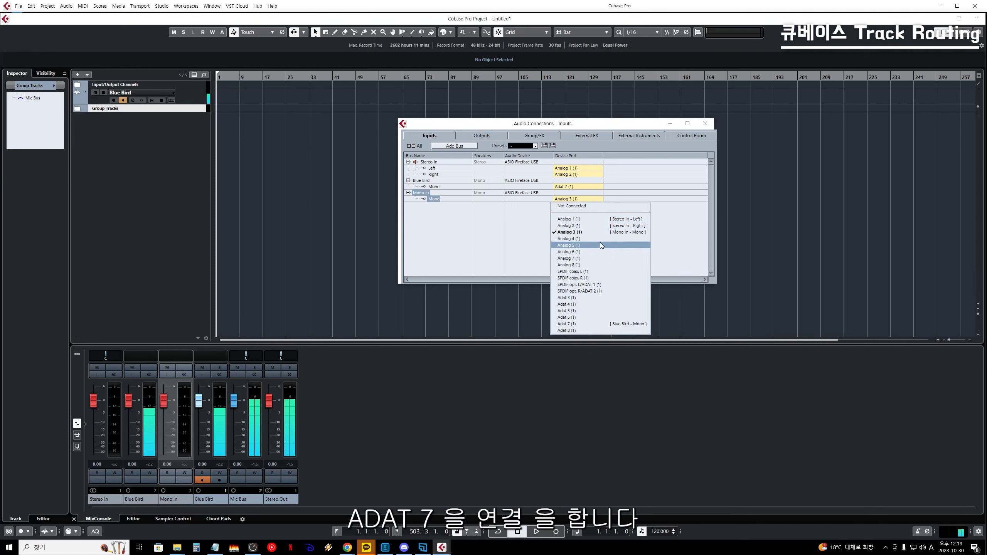
click(567, 324)
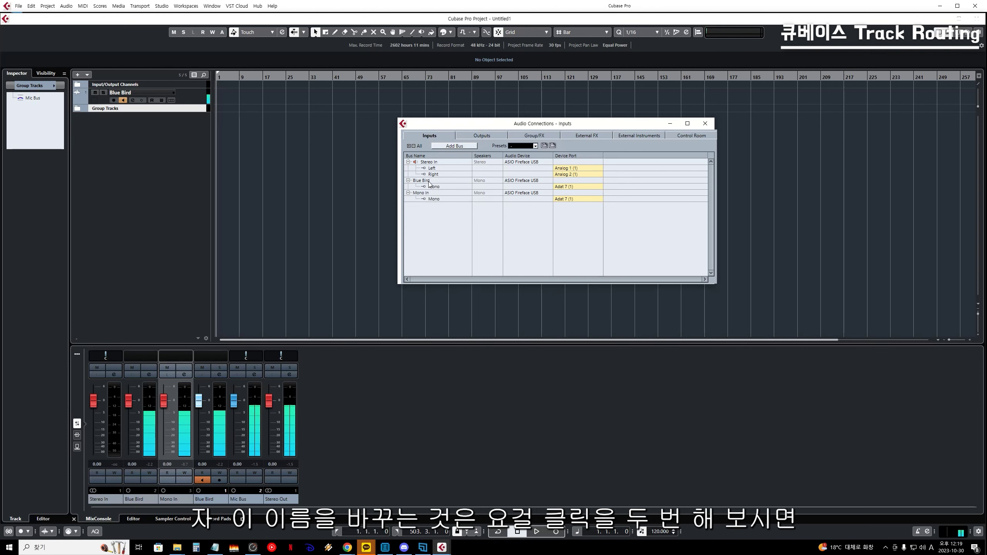
double_click(425, 194)
double_click(426, 194)
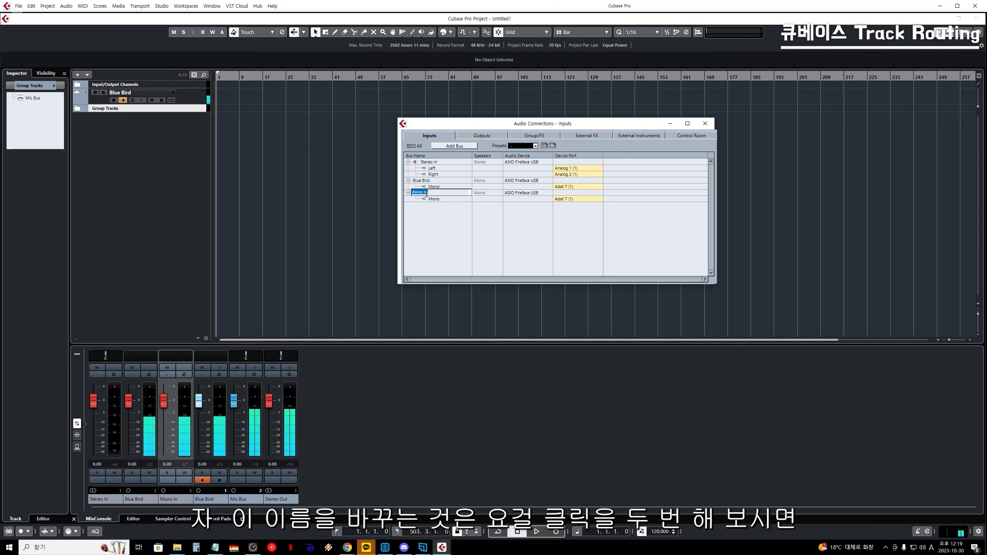
drag(431, 193, 385, 196)
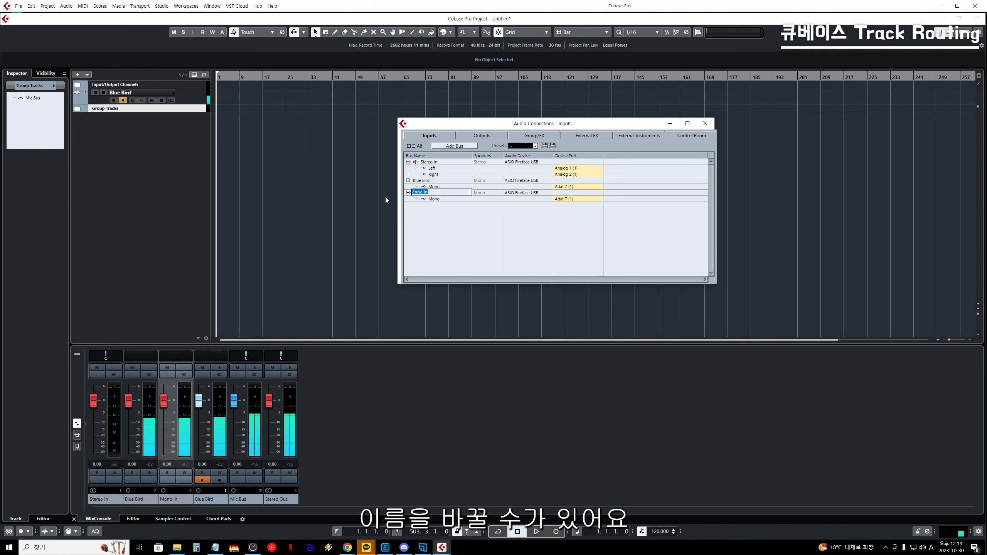
click(425, 182)
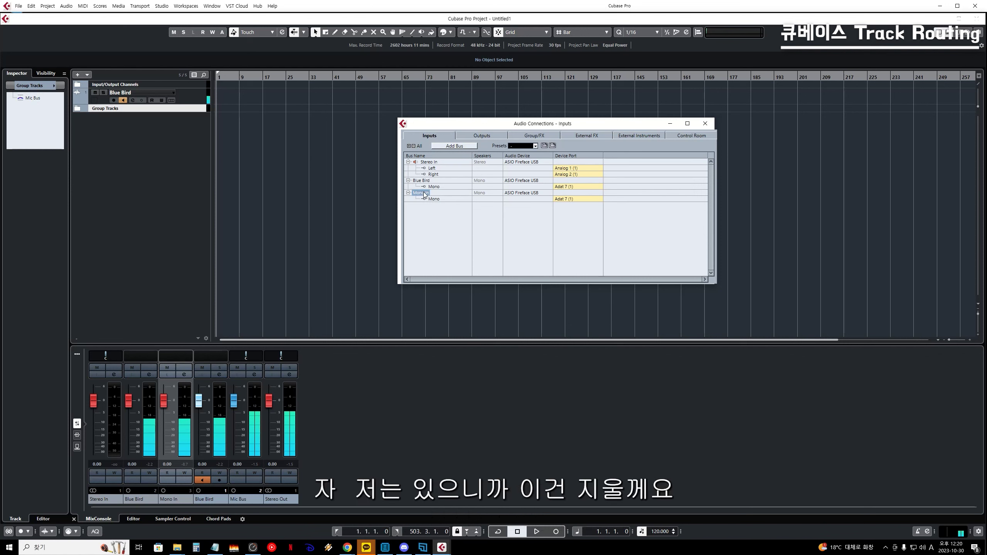
- Remove the extra Mono In bus from the input buses
right_click(424, 198)
click(458, 229)
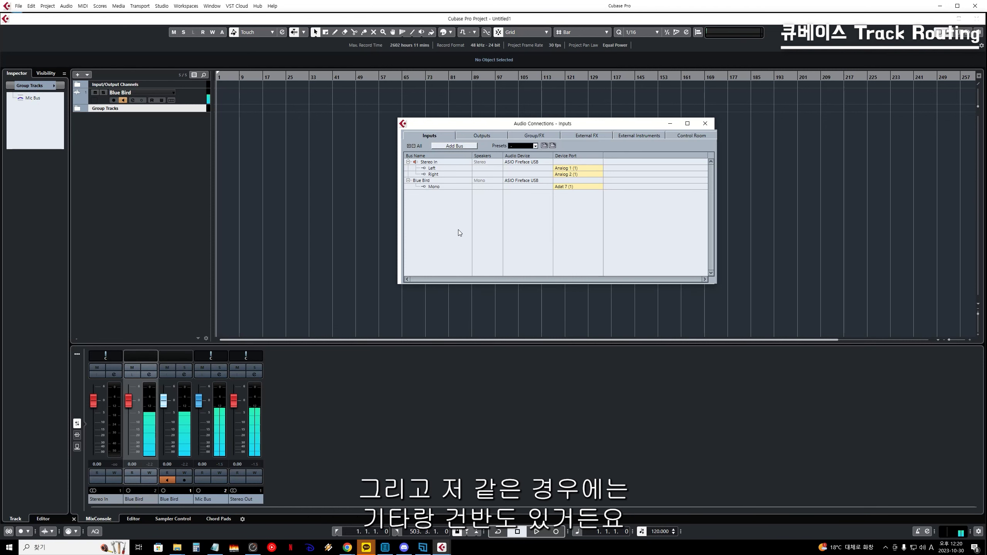
- Check the instrument inputs in RME TotalMix FX, minimize it, and rename the Stereo In input bus to Elec Guitar
key(alt+Tab)
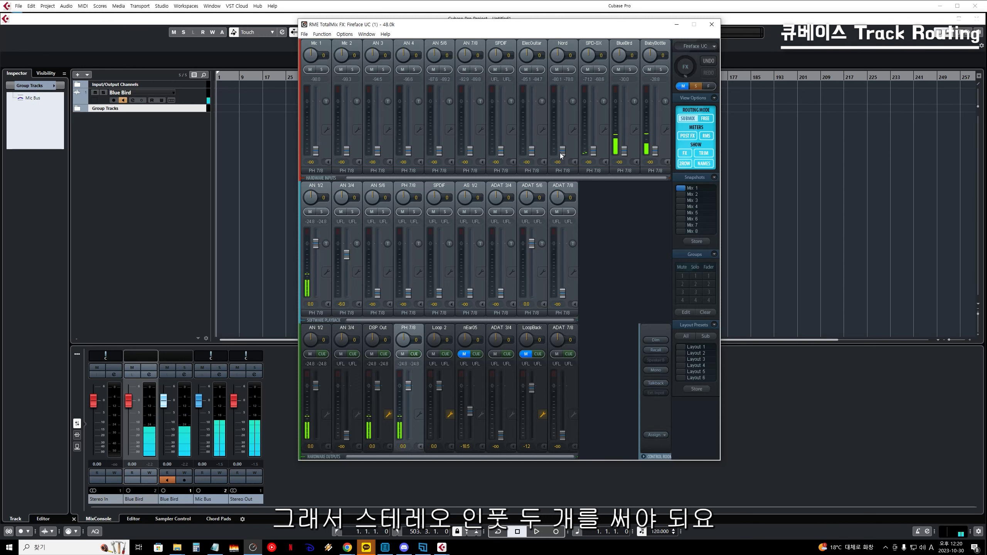
click(676, 25)
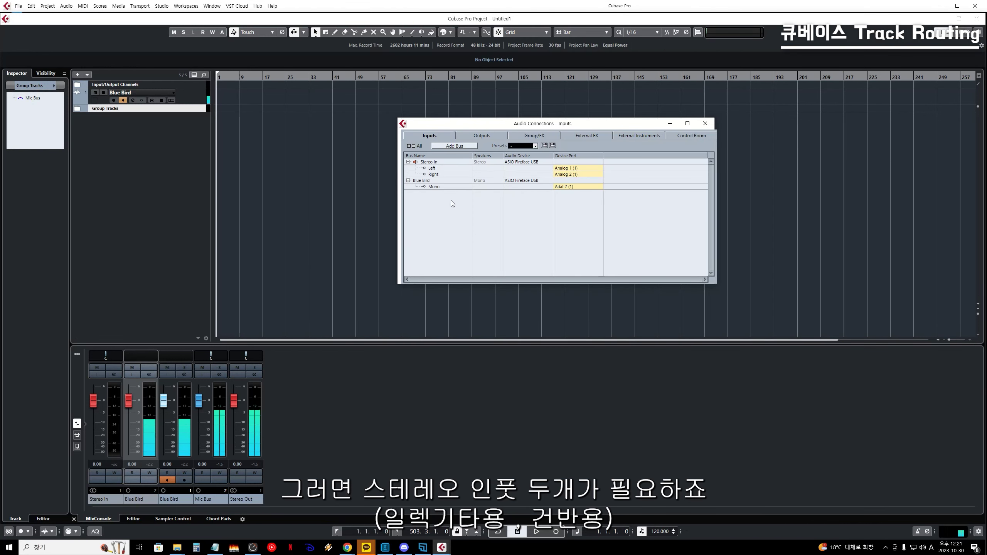
click(431, 163)
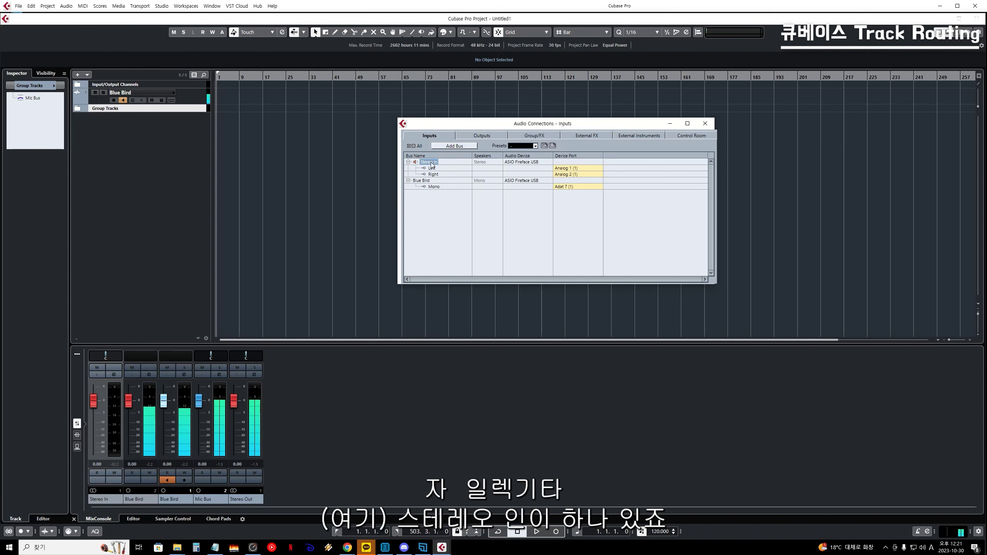
click(431, 162)
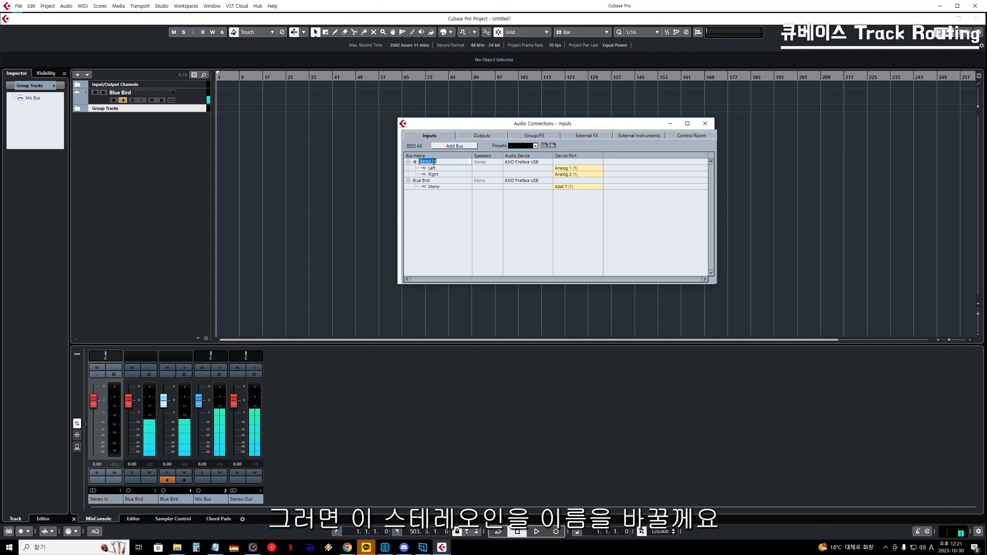
drag(442, 161, 416, 164)
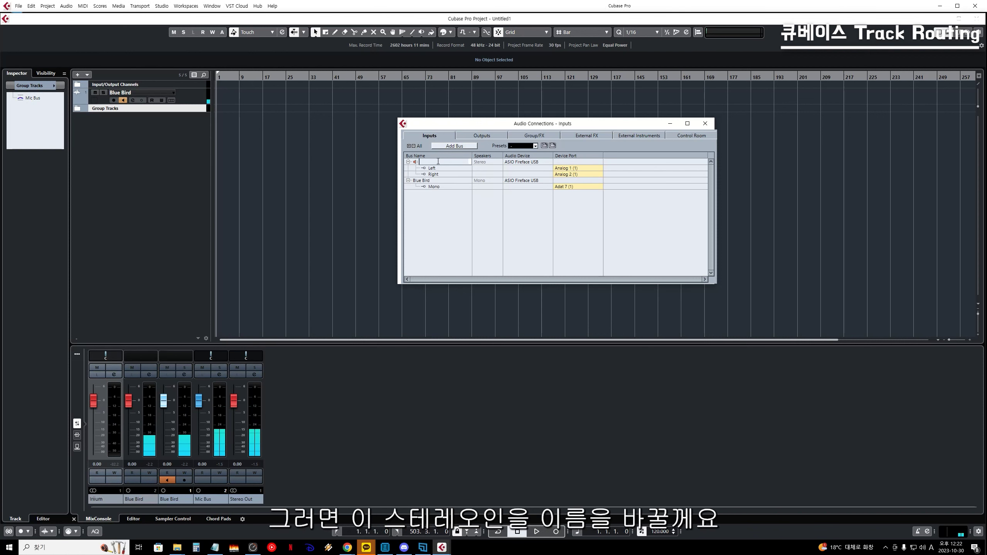
text(Elec Guitar)
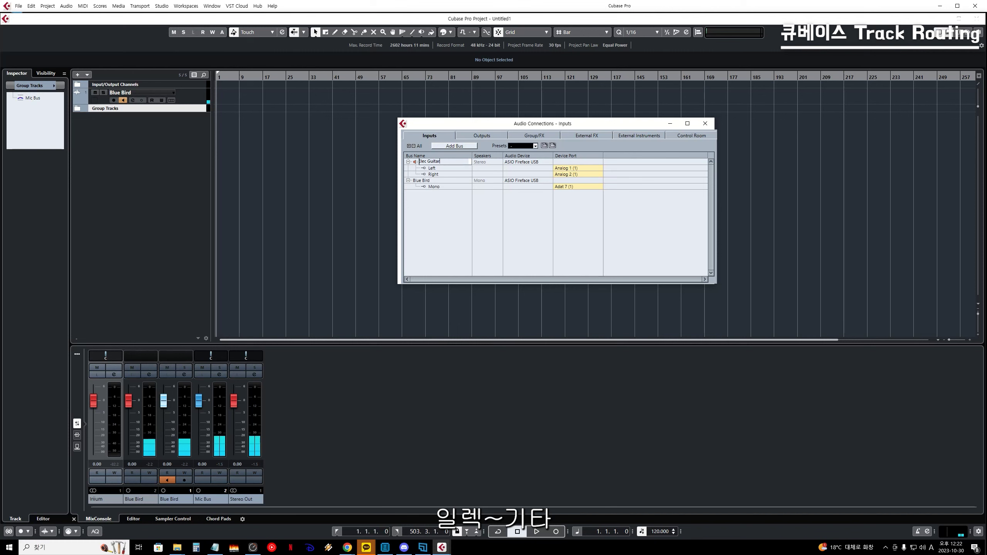
key(Return)
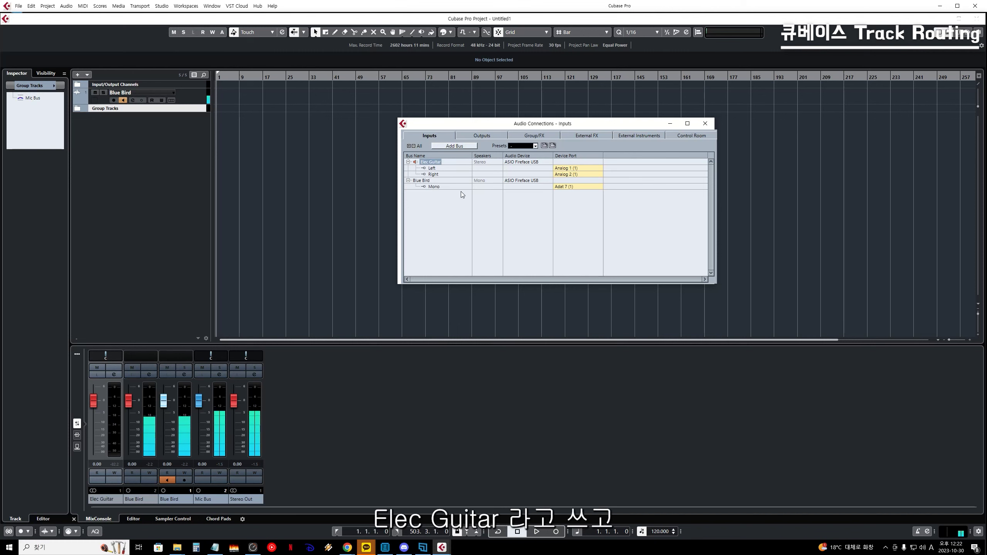
- Assign Elec Guitar's left and right ports to SPDIF opt. L/ADAT 1 (1) and SPDIF opt. R/ADAT 2 (1), and minimize RME TotalMix FX
click(569, 168)
click(579, 253)
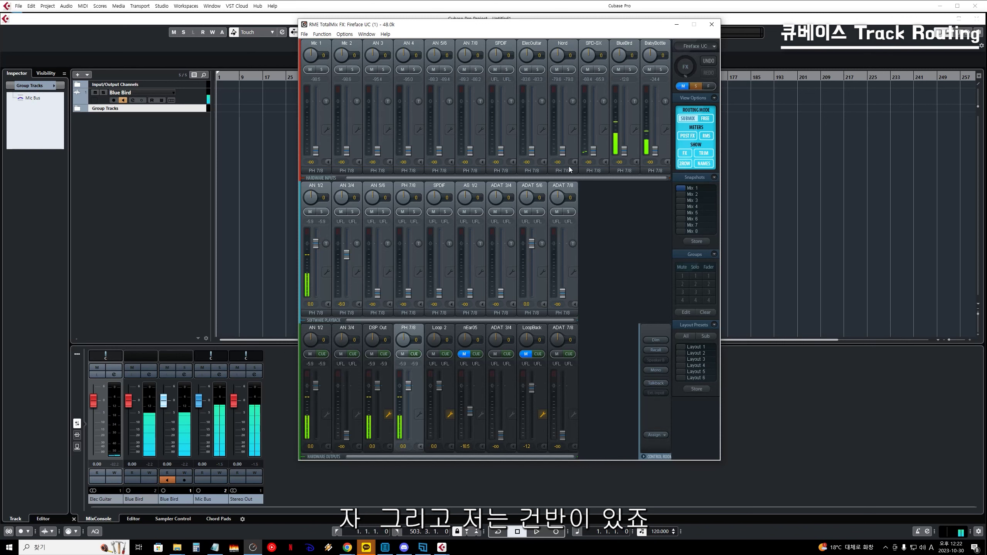
click(675, 27)
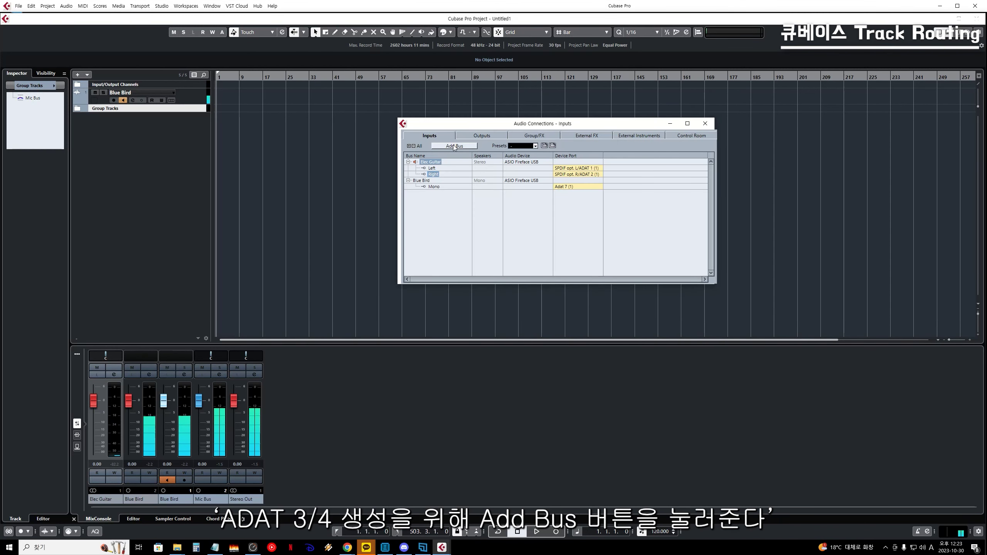
- Add one input bus with the Stereo configuration in Audio Connections
click(454, 146)
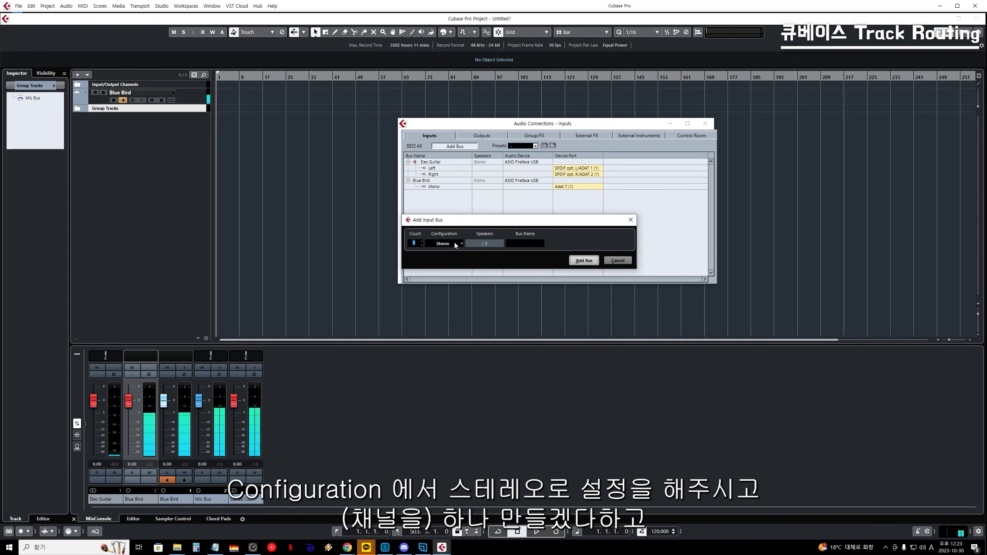
click(454, 244)
click(452, 262)
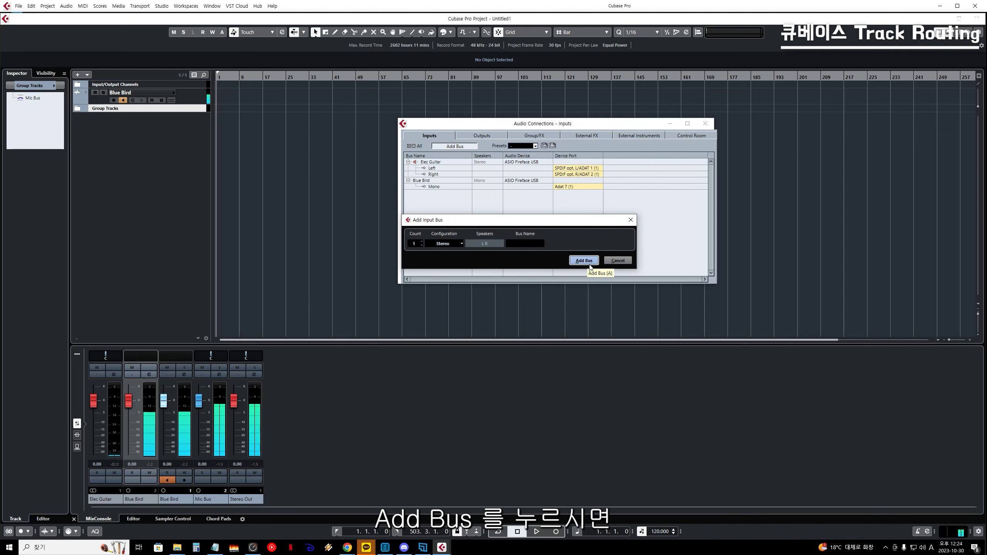
click(584, 261)
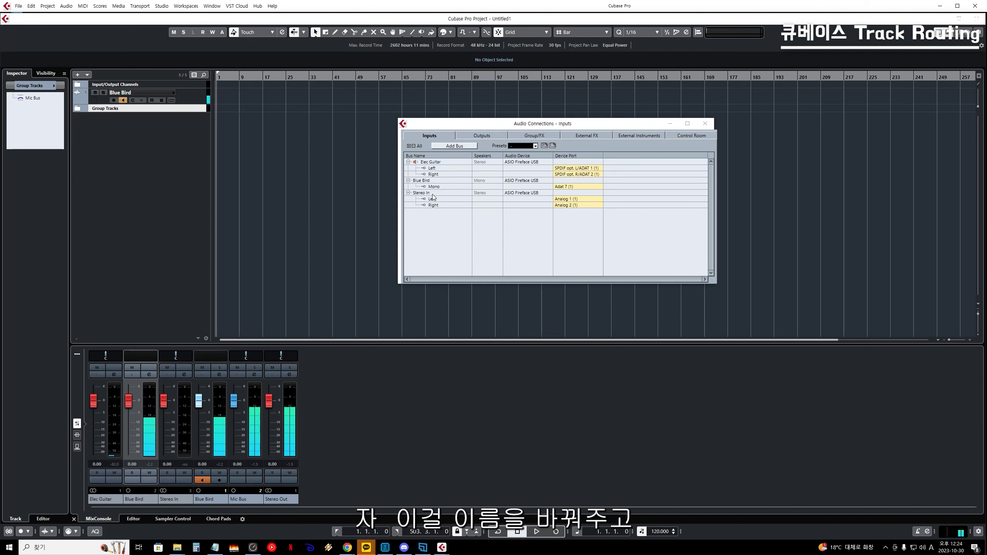
- Rename the new stereo input bus to Nord and assign its left and right ports to Adat 3 (1) and Adat 4 (1)
click(432, 193)
double_click(427, 193)
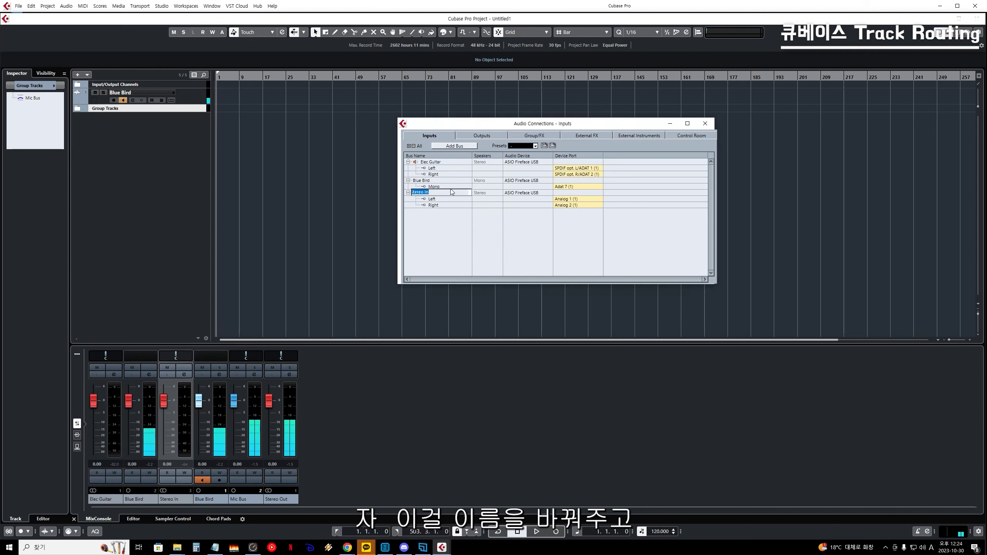
key(BackSpace)
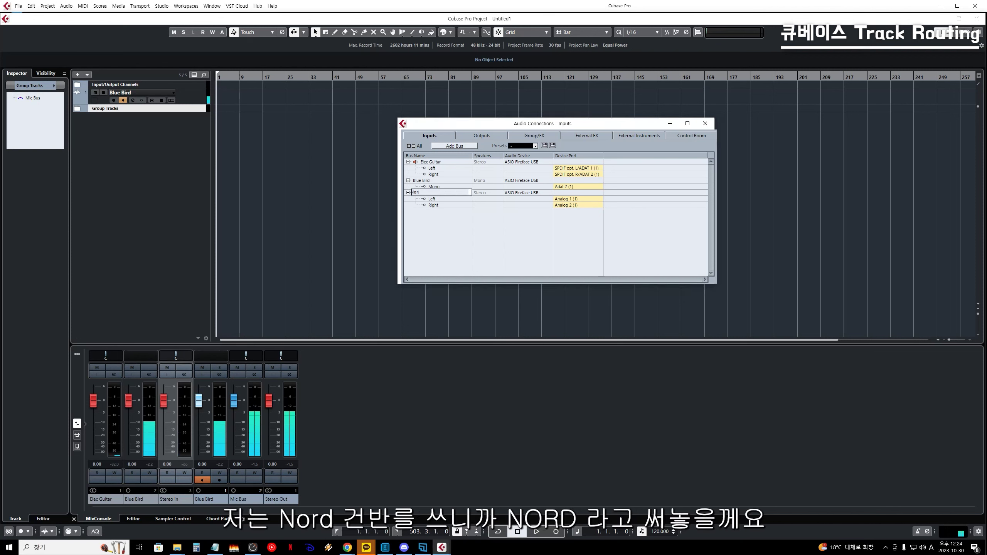
click(575, 199)
click(567, 298)
click(575, 205)
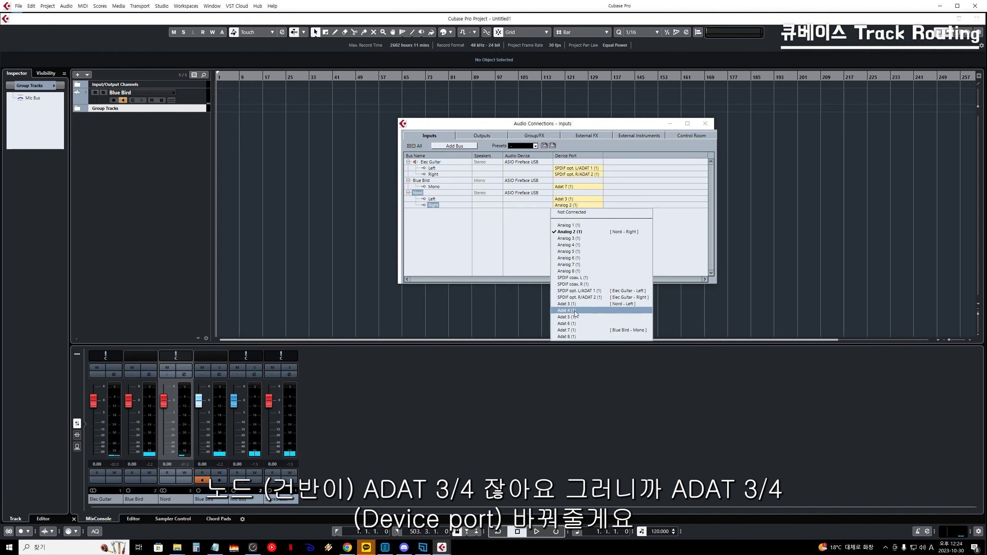
click(566, 310)
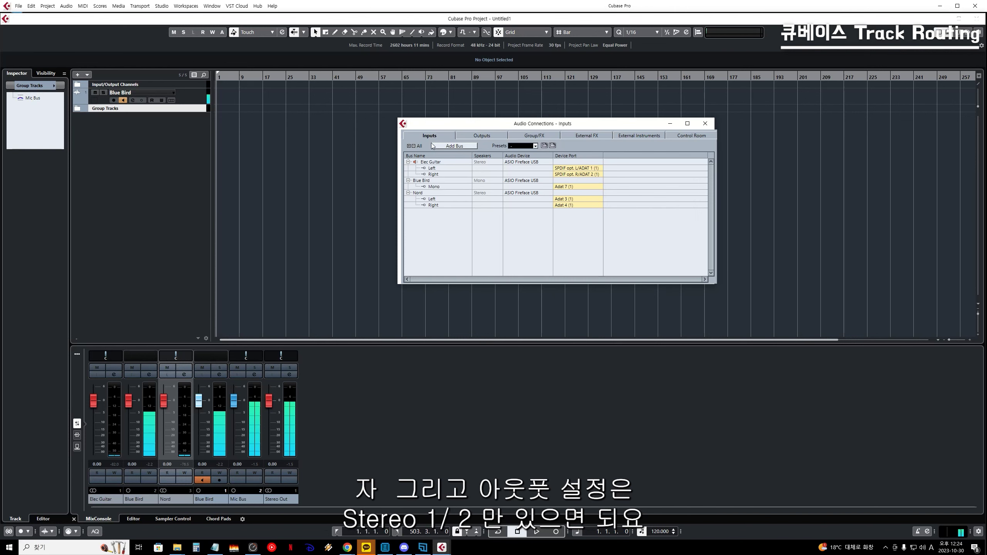
- Review the output bus routing in Audio Connections and close the window
click(481, 137)
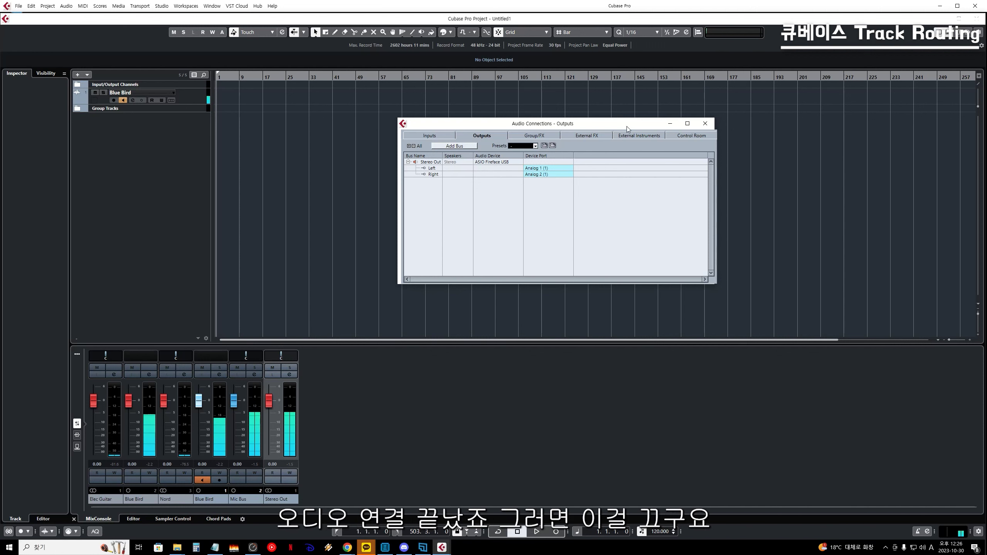
click(705, 124)
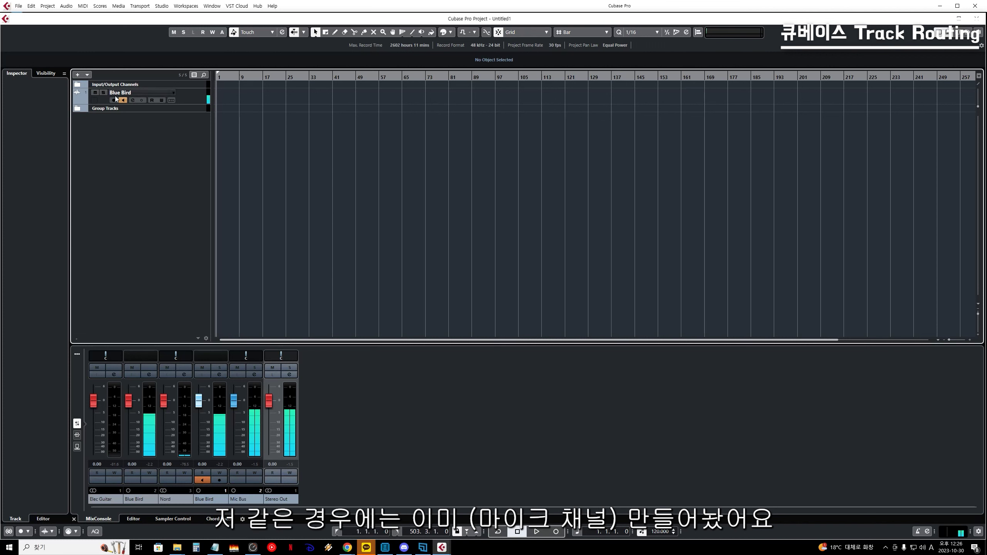
- Add one mono audio track with Blue Bird as its audio input and Stereo Out as its output
right_click(149, 171)
click(175, 173)
click(541, 274)
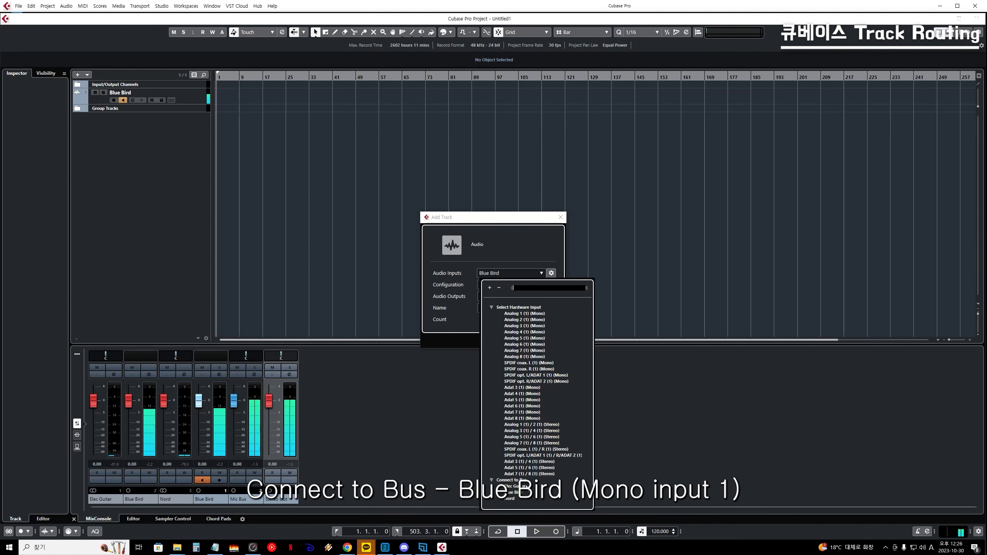
click(517, 492)
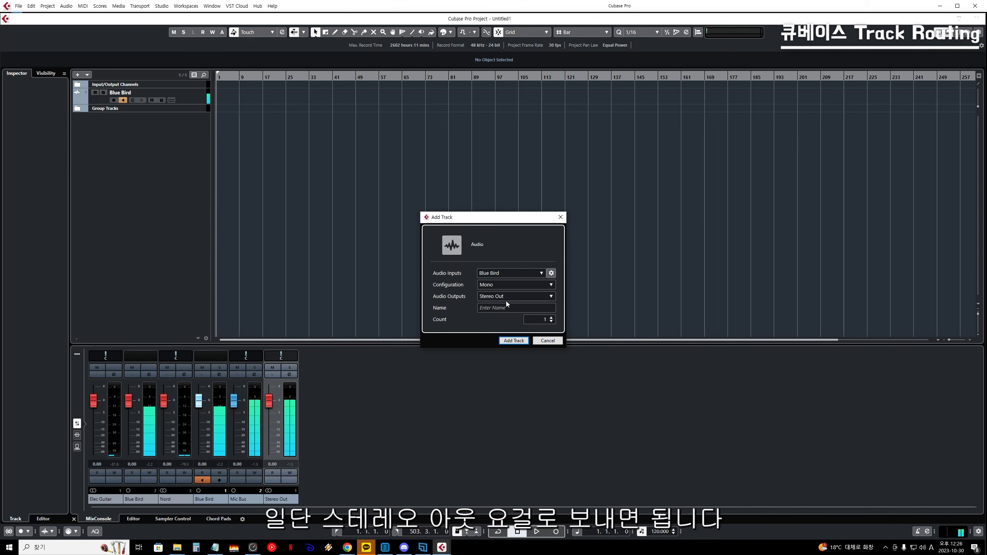
click(520, 343)
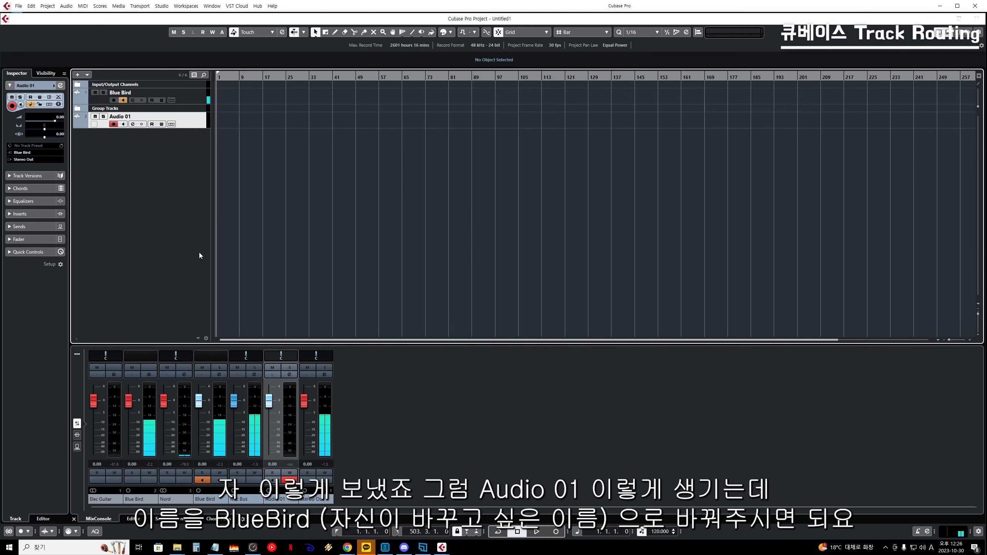
- Rename the new audio track to Blue Bird
double_click(133, 120)
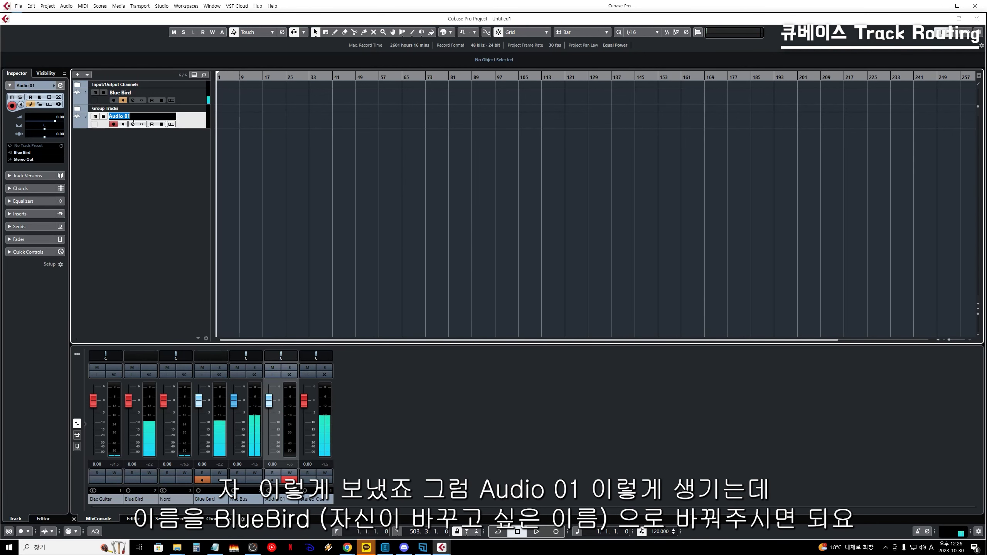
text(ㅠㅣㅕㄷ)
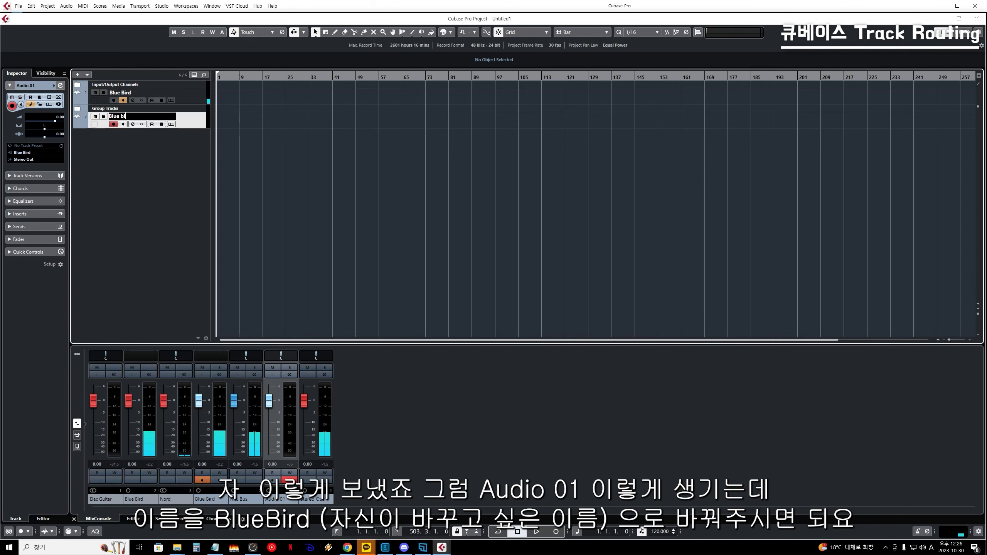
text( Bi)
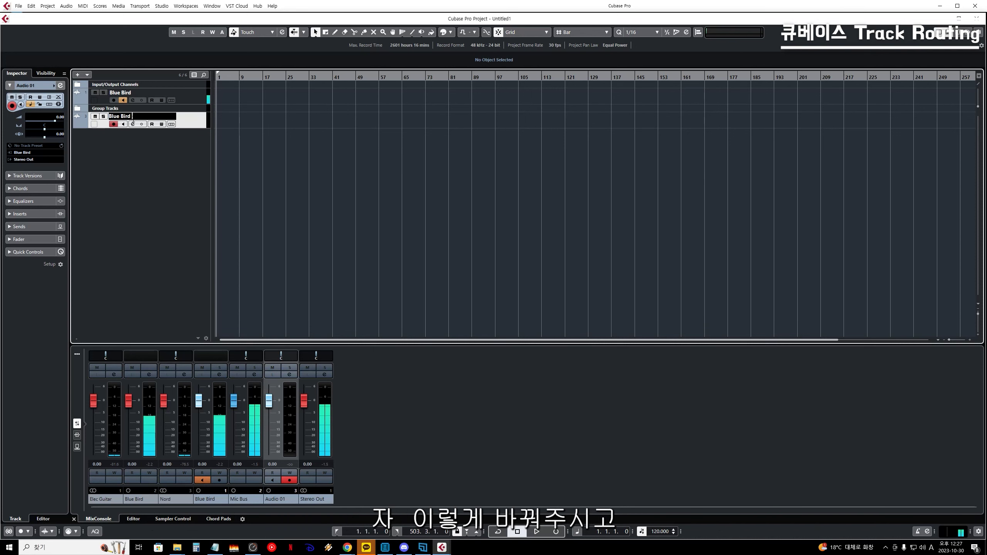
text(rd)
key(Return)
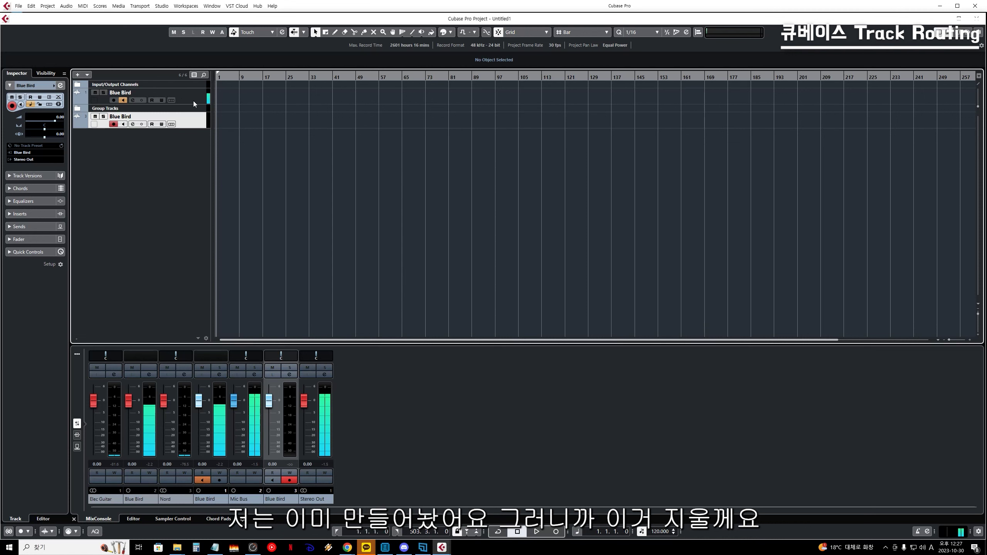
- Remove the duplicate Blue Bird audio track below the Group Tracks folder
right_click(195, 127)
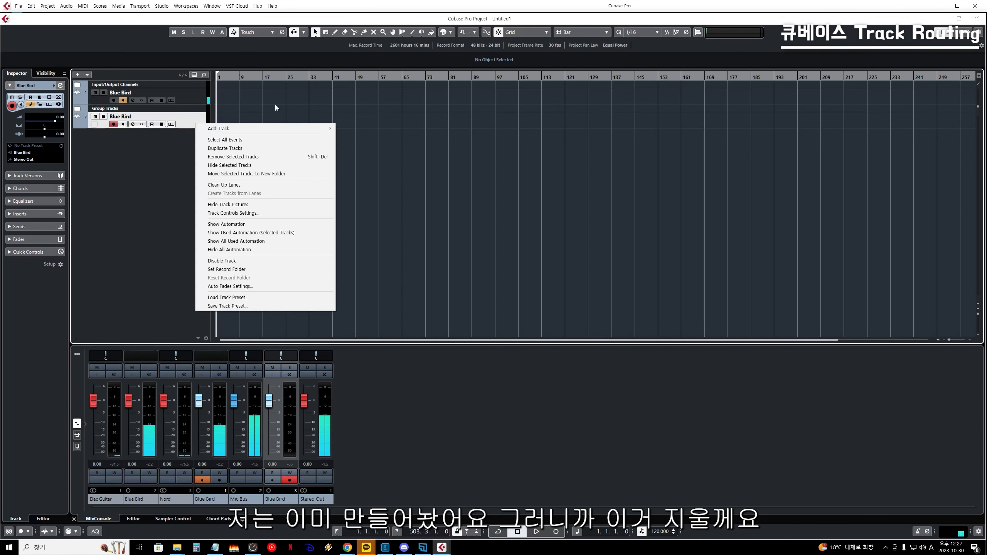
click(258, 159)
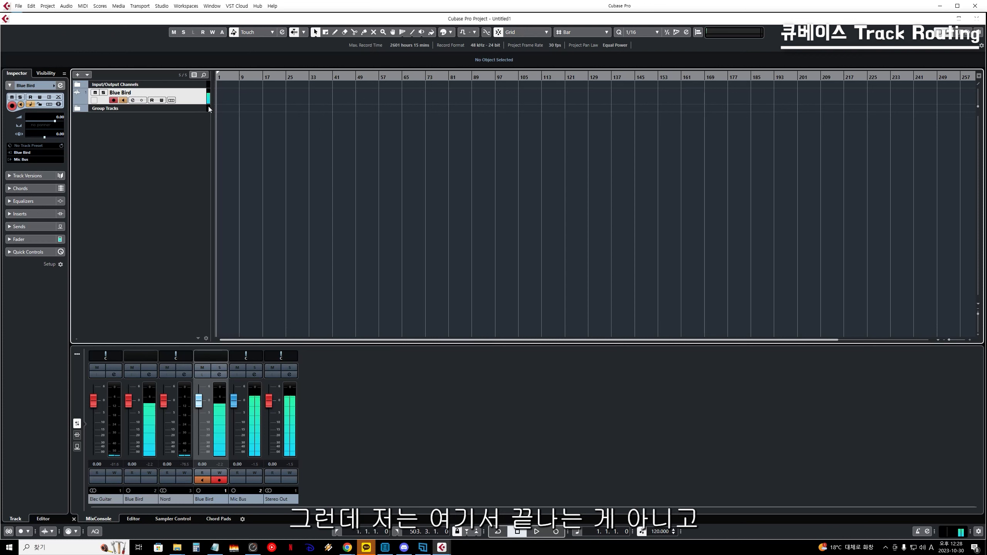
- Expand the Group Tracks folder and open the channel settings of the Mic Bus group track
click(78, 109)
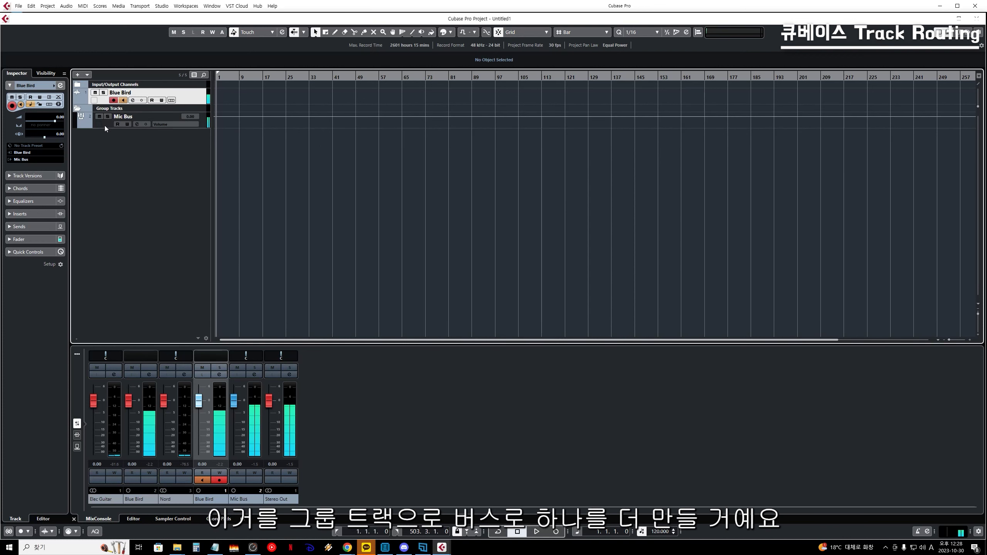
key(e)
drag(441, 214, 436, 335)
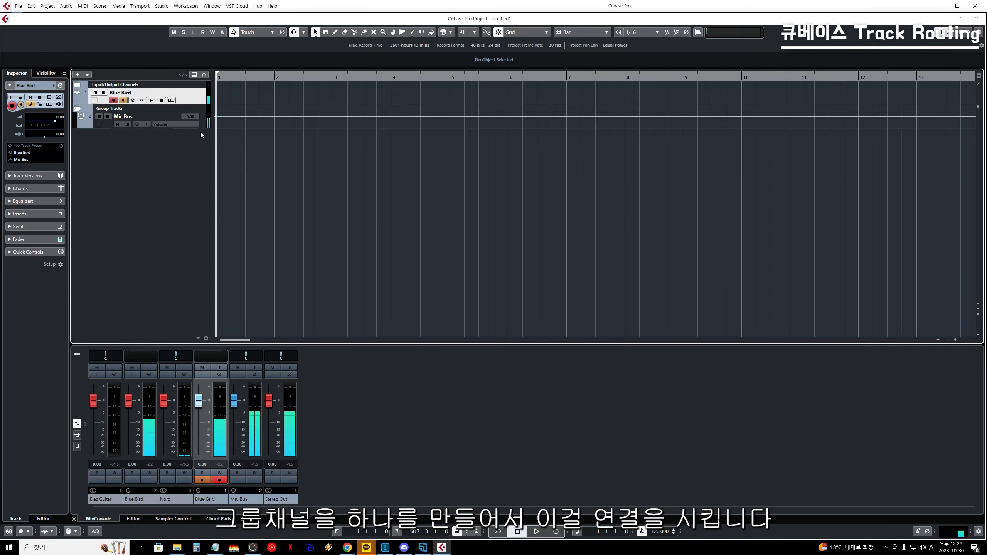
click(205, 125)
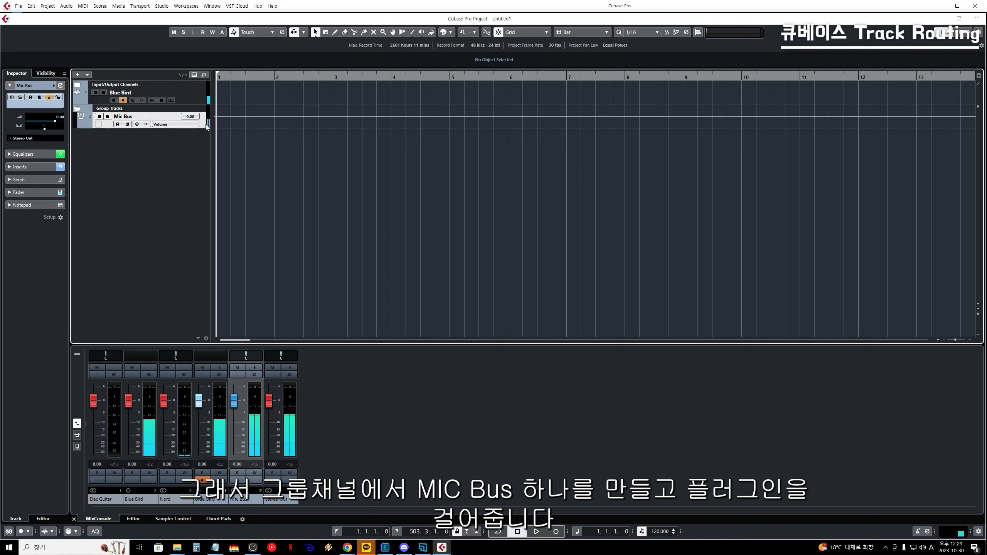
click(136, 124)
drag(495, 180, 494, 113)
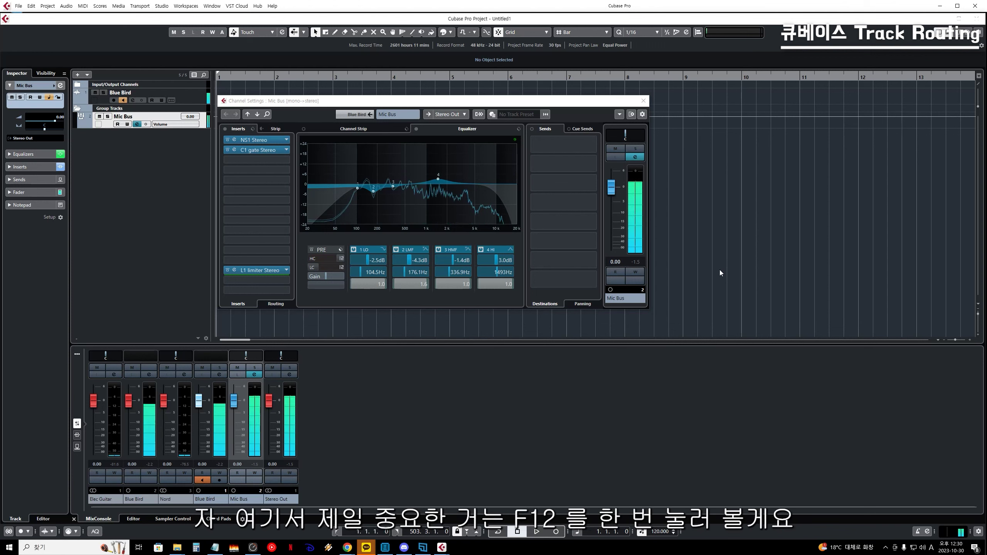
- Show the audio performance meter and bypass the NS1, C1 gate and L1 limiter inserts on the Mic Bus channel
key(F12)
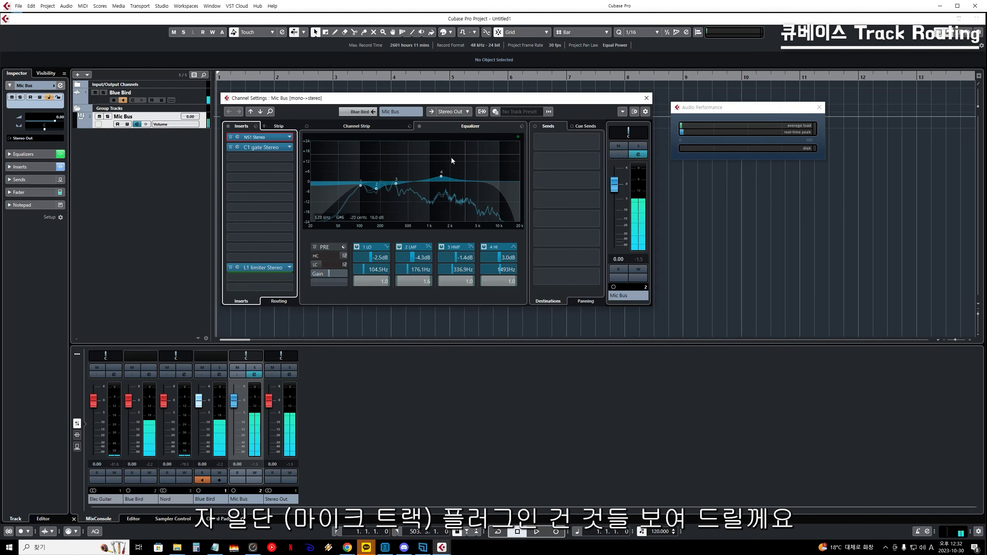
click(230, 137)
click(230, 147)
click(231, 267)
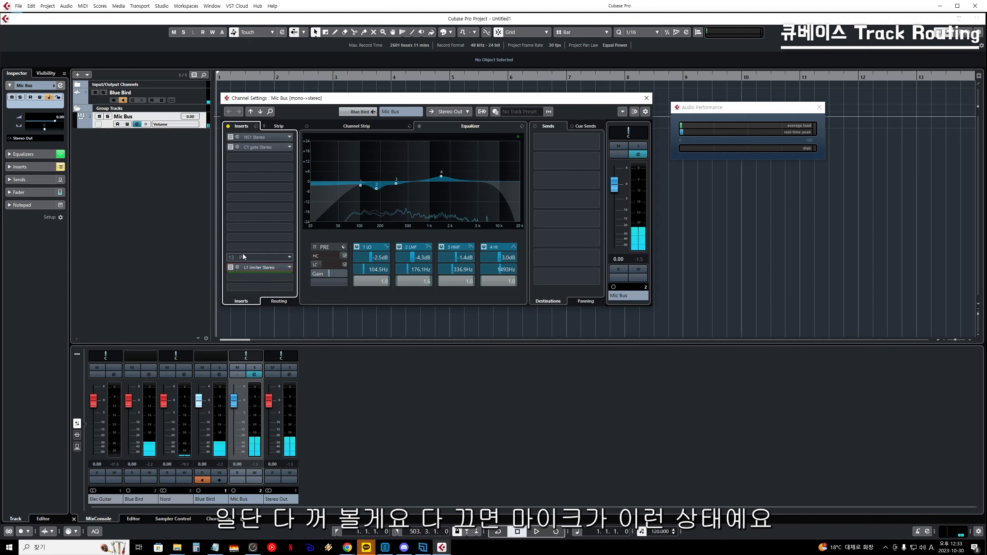
drag(243, 255, 254, 238)
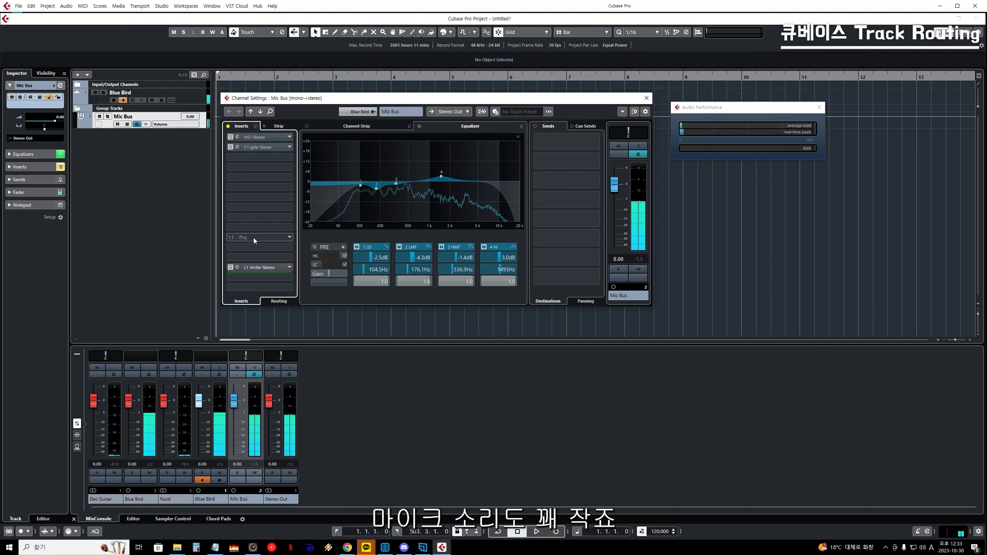
drag(252, 237, 250, 158)
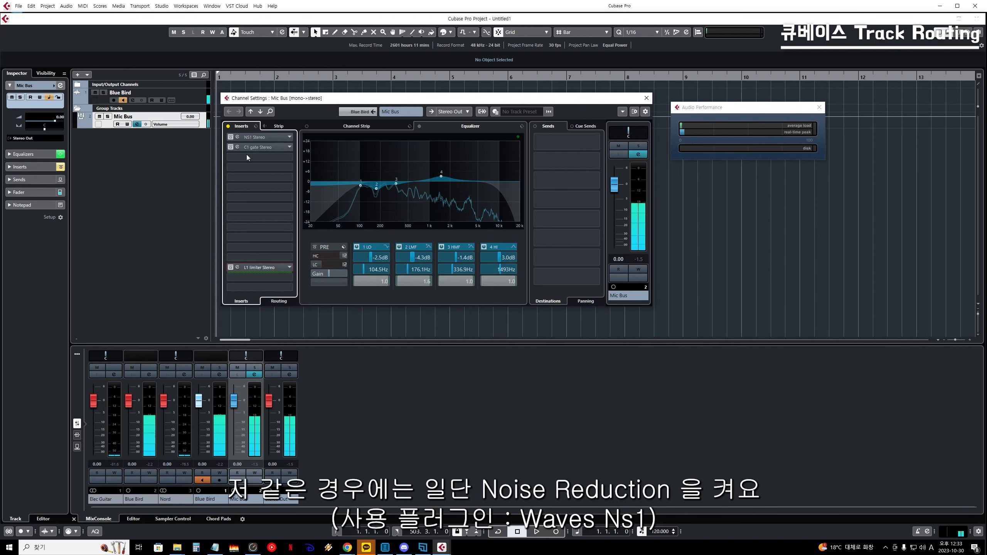
- Reactivate the NS1, C1 gate and L1 limiter inserts on Mic Bus one by one, viewing the C1 gate's settings
click(229, 127)
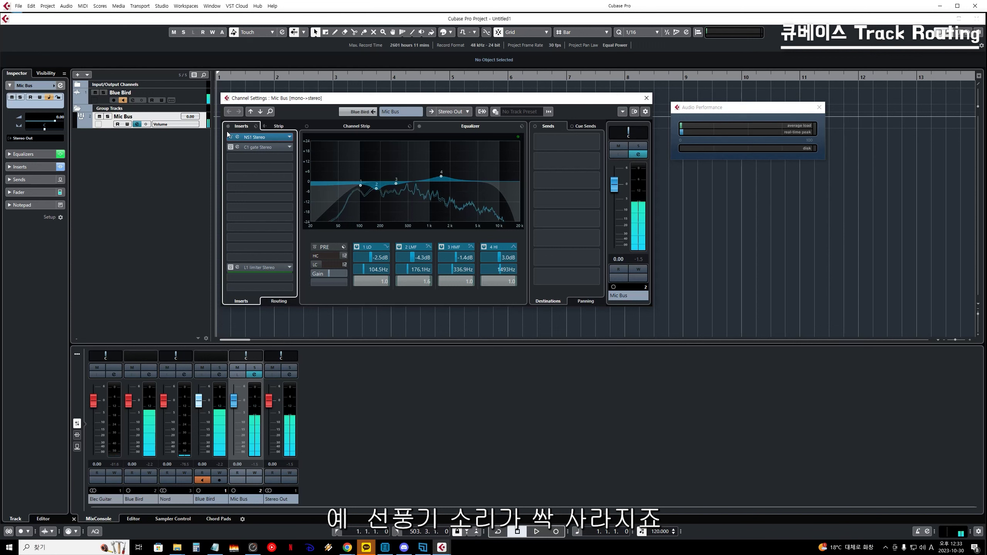
click(237, 149)
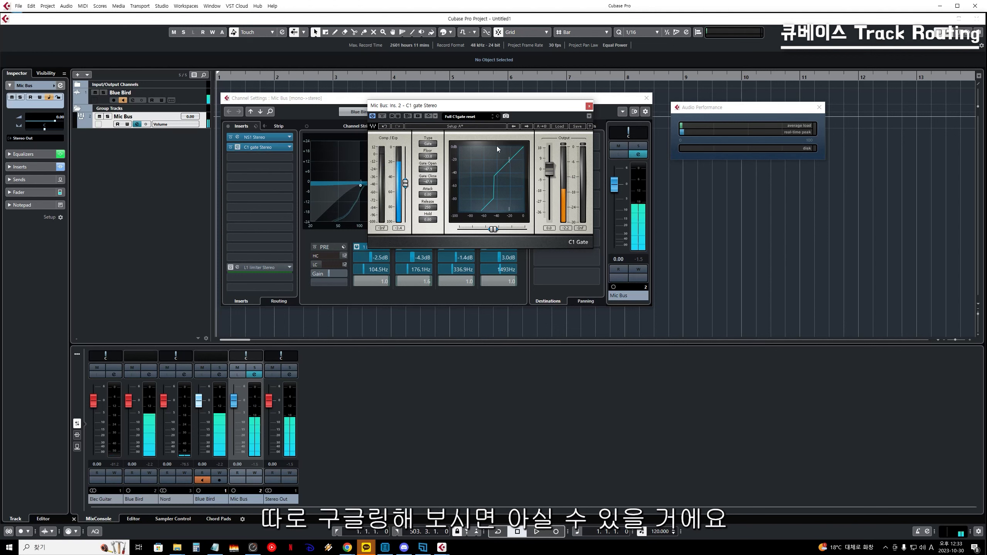
click(589, 106)
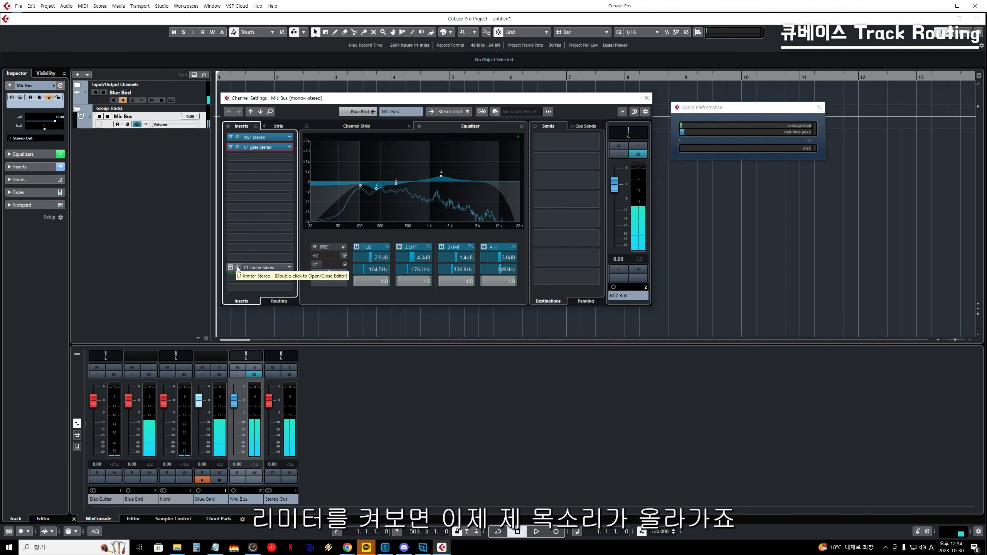
click(231, 267)
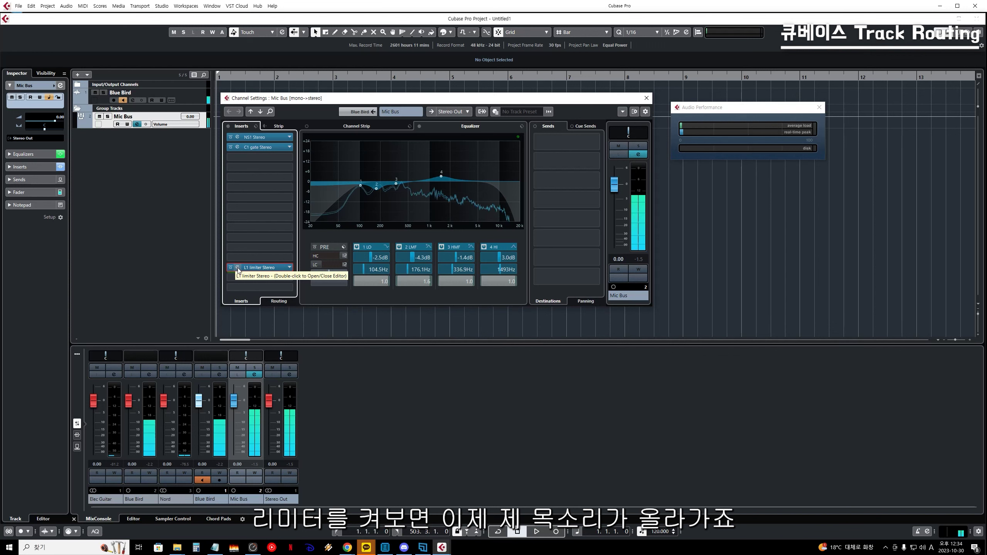
double_click(237, 268)
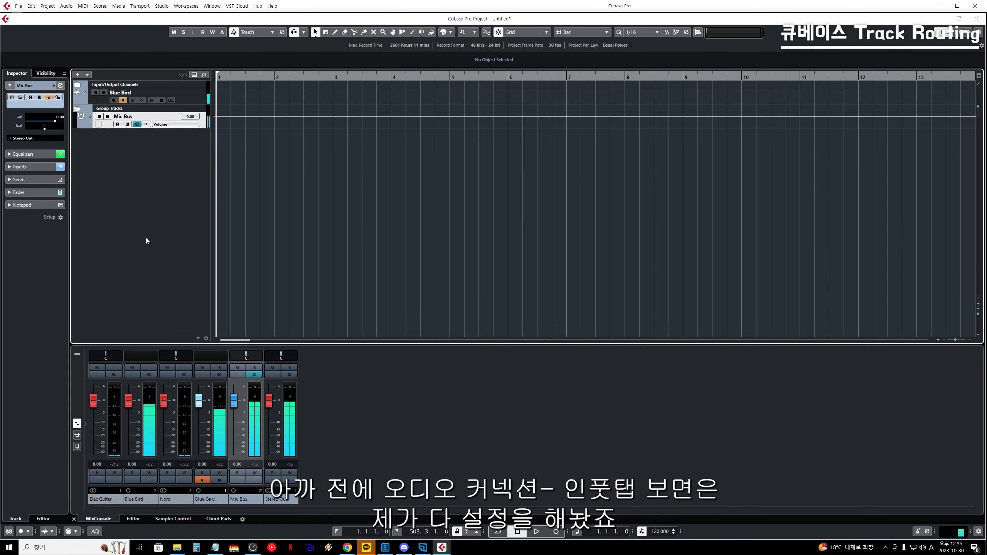
- Check the input buses in Audio Connections, and add one stereo audio track with Elec Guitar as its input and Stereo Out as its output
key(F4)
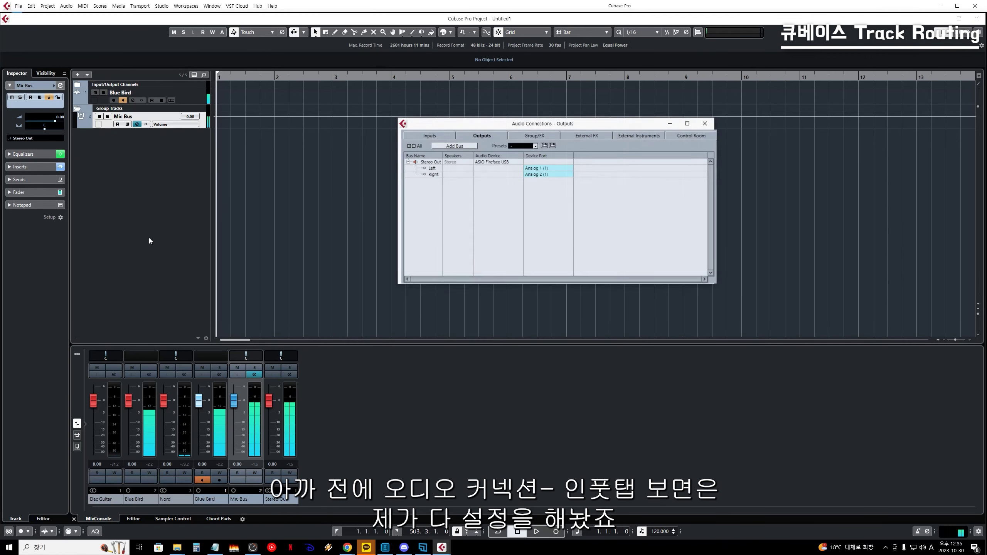
click(430, 135)
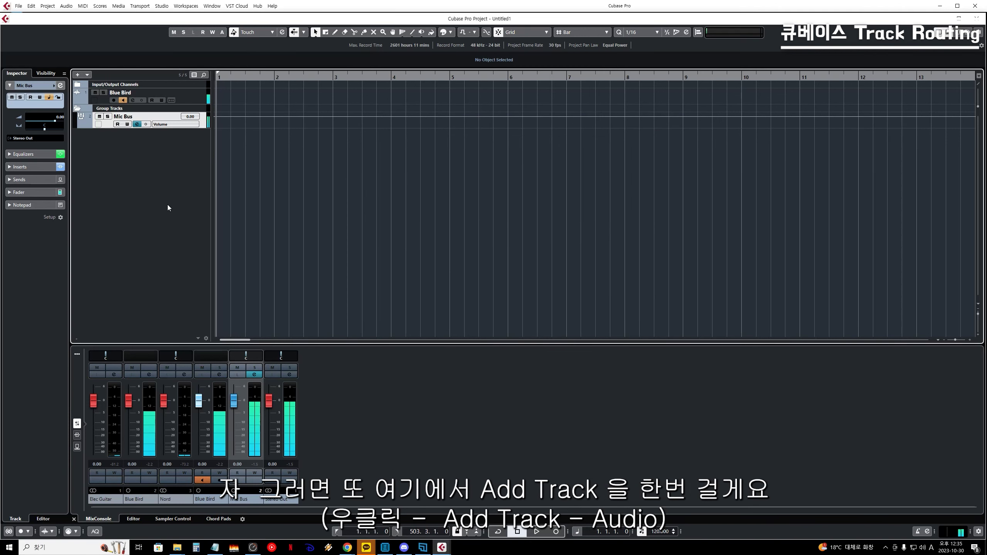
click(189, 97)
right_click(194, 96)
mouse_move(293, 102)
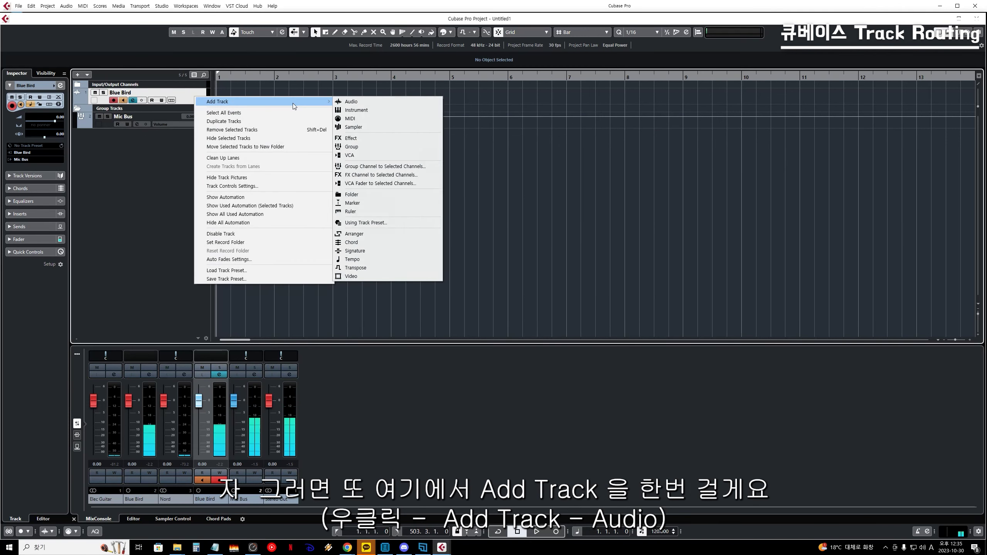
click(362, 105)
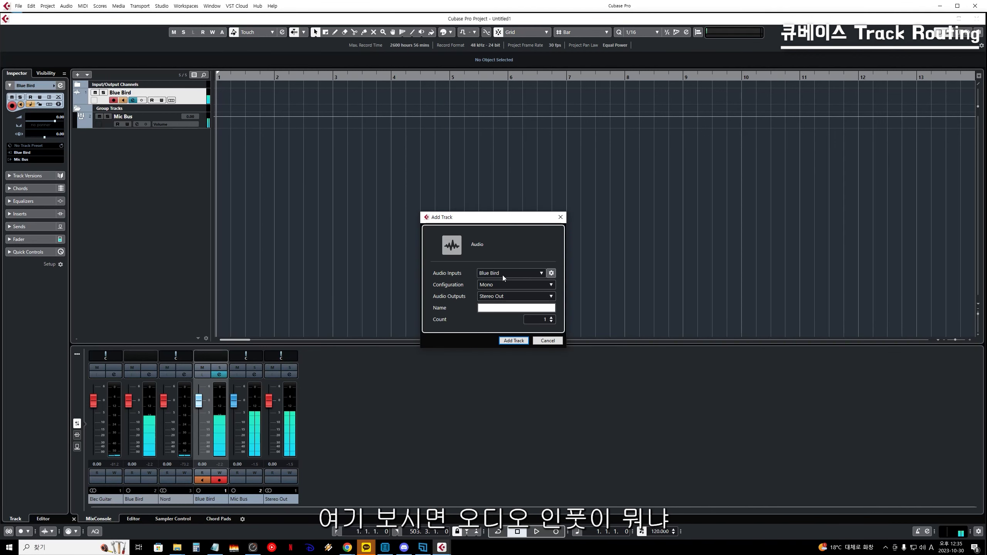
click(541, 274)
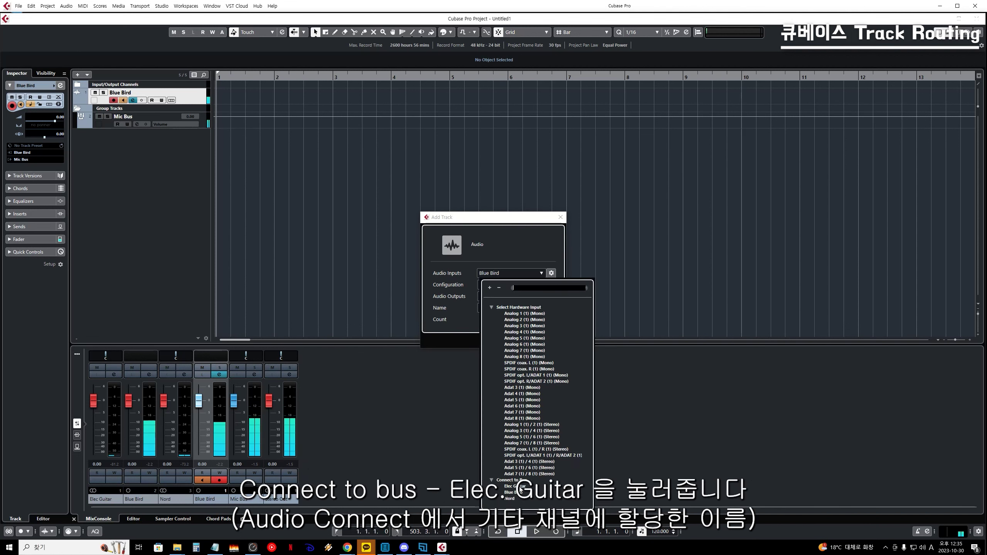
click(513, 486)
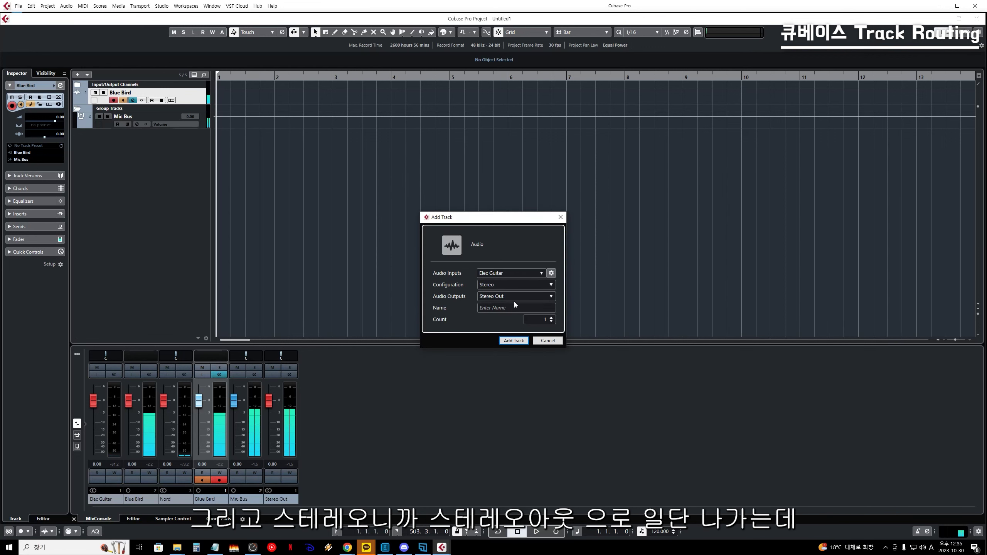
click(519, 341)
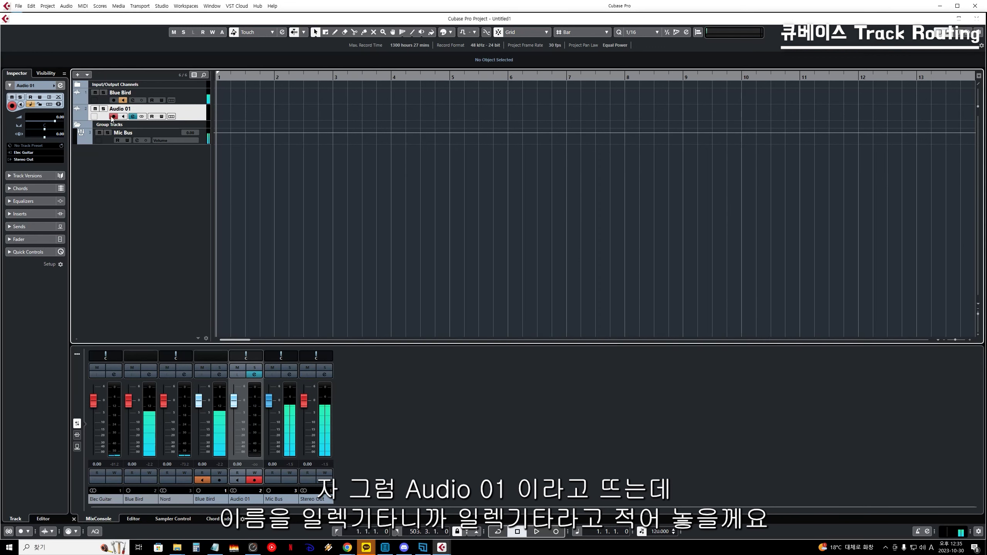
- Rename the new audio track to Elec Guitar and enable its input monitoring
double_click(130, 109)
key(BackSpace)
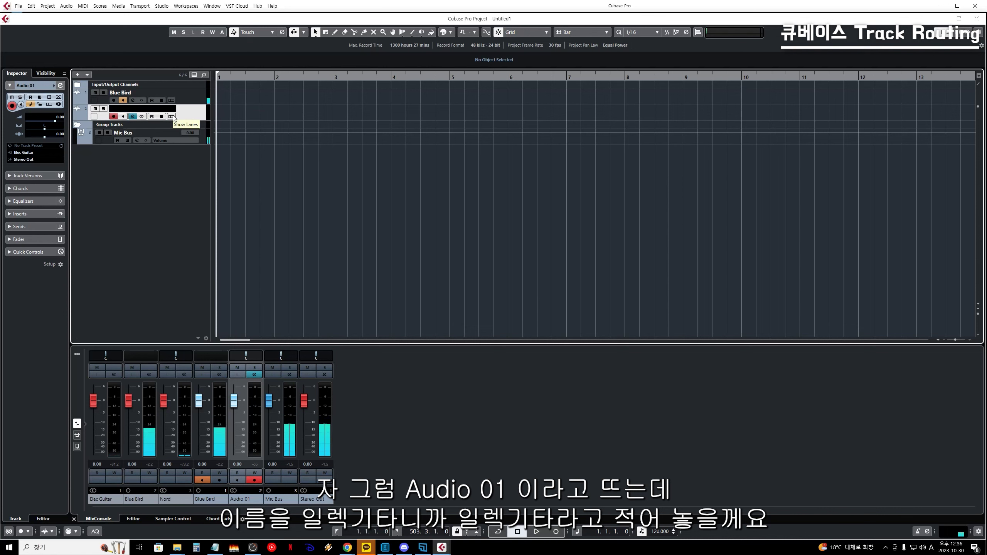
text(Elec Gui)
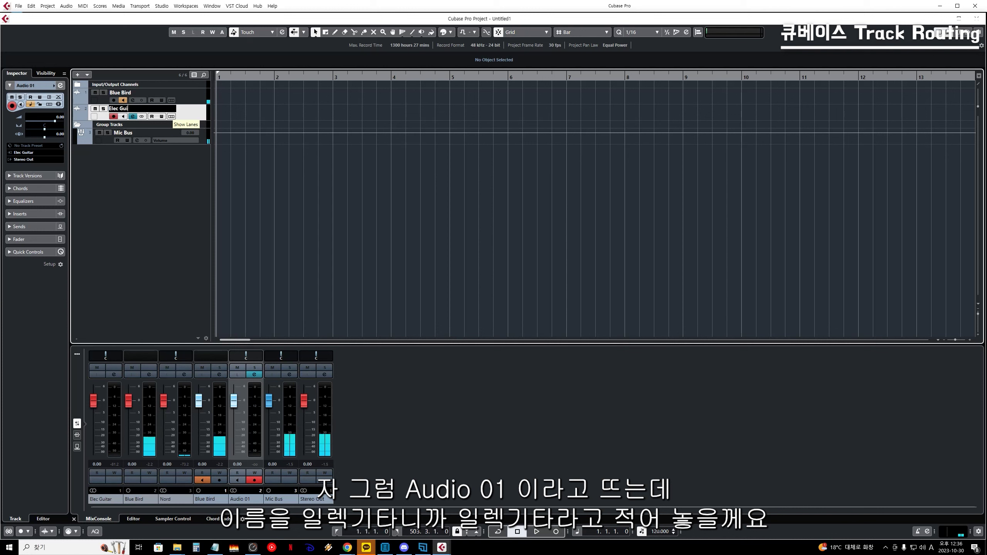
text(tar)
key(Return)
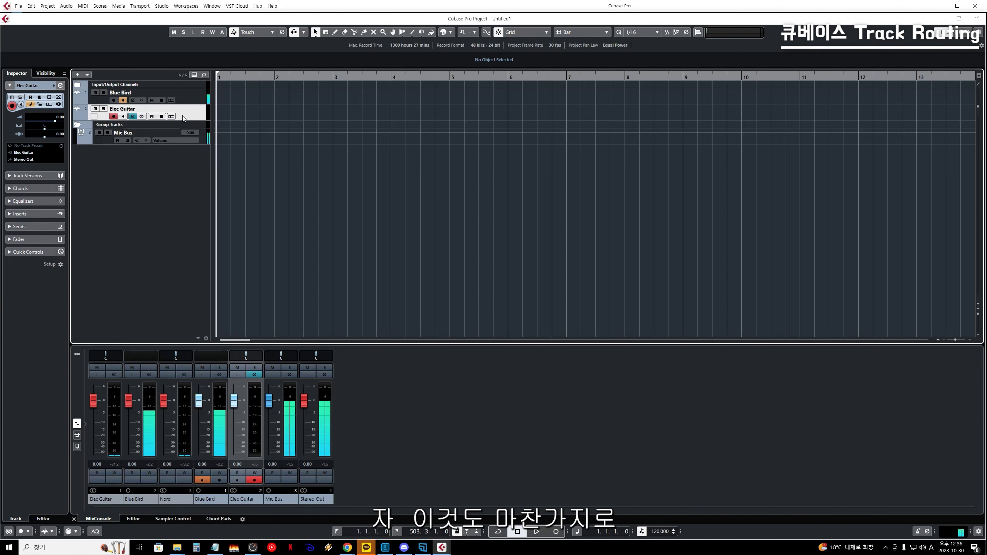
click(123, 117)
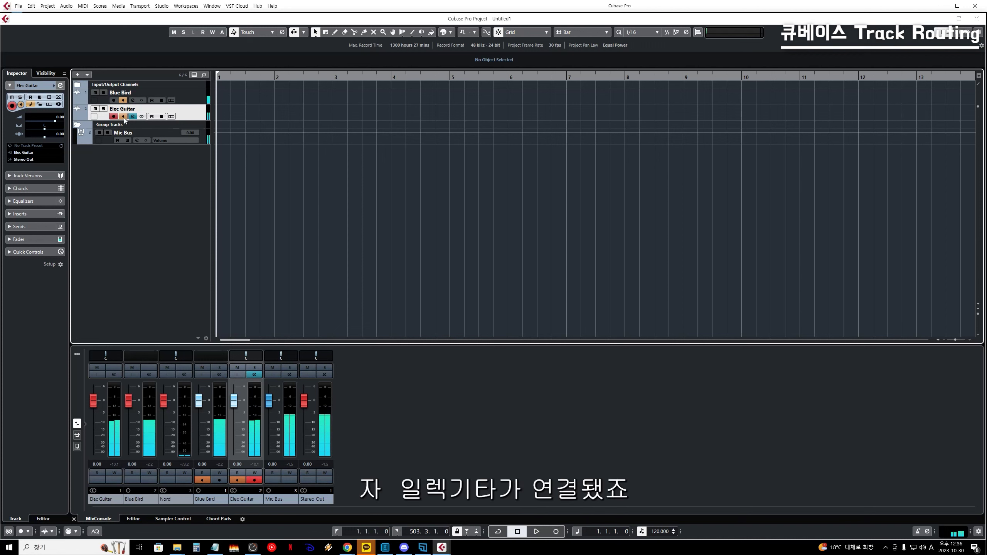
- Add a stereo group channel named E.G Bus to the selected Elec Guitar track, created inside the folder and routed to Stereo Out
right_click(193, 113)
mouse_move(240, 120)
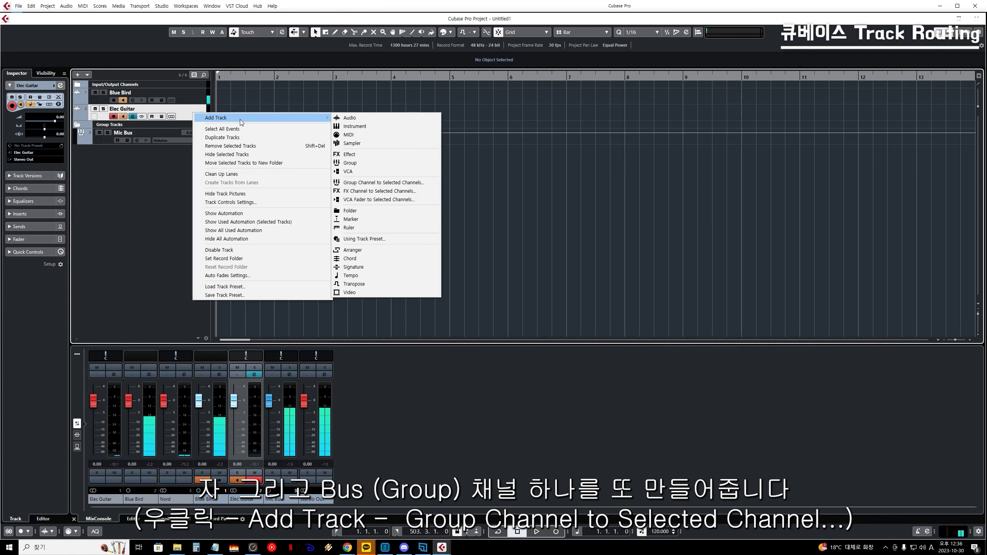
click(383, 185)
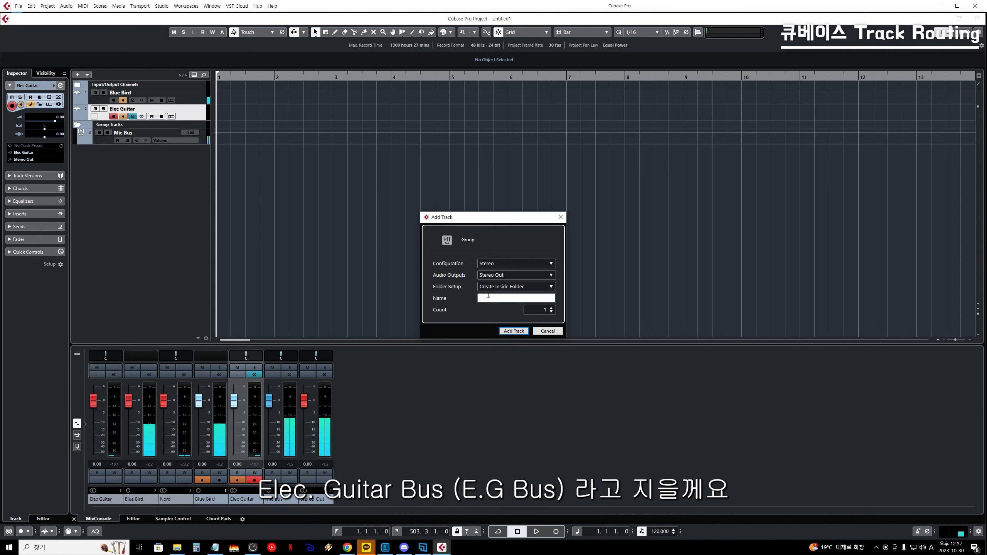
text(.G Bus)
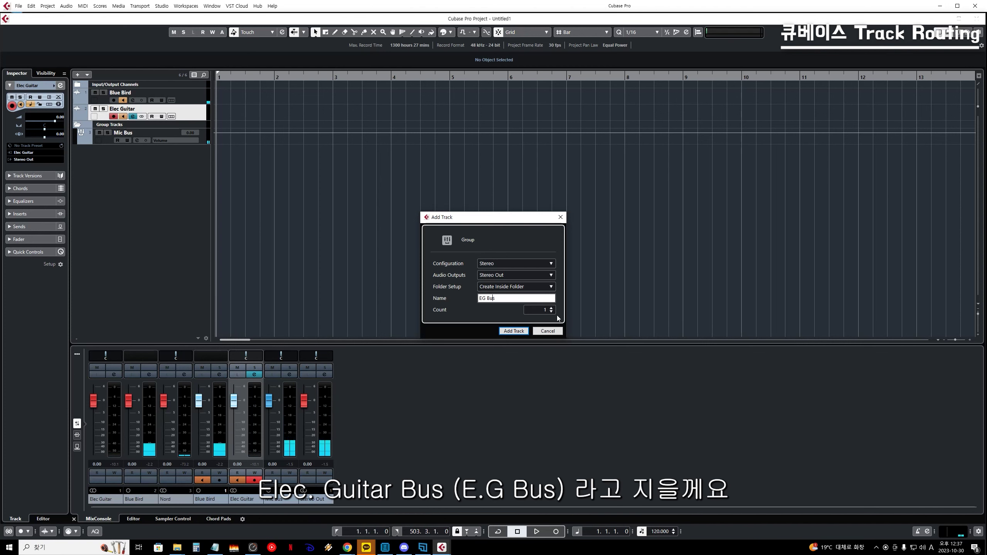
key(Return)
- Insert L1 limiter Stereo in slot 14 of the E.G Bus channel with its Out Ceiling at -0.3, and close the channel settings
click(136, 157)
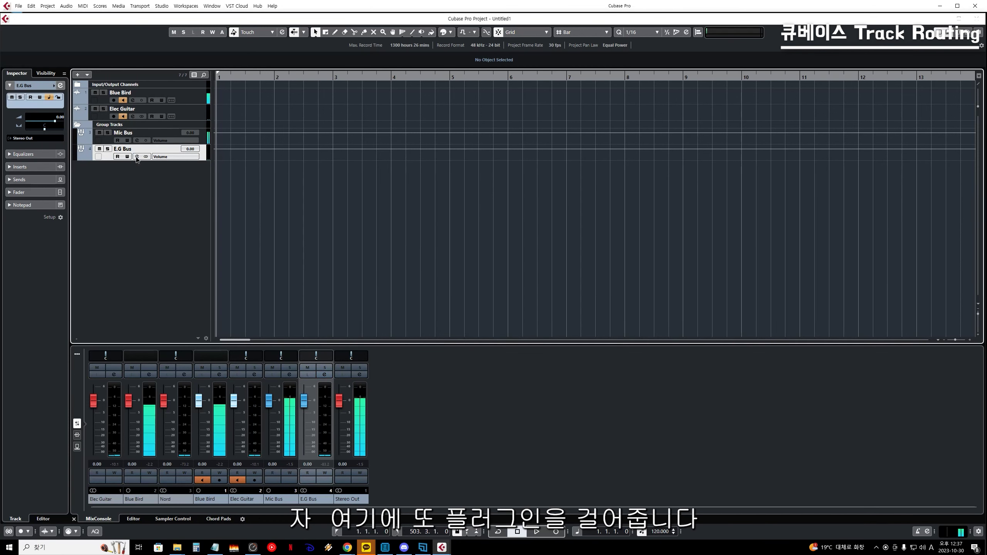
drag(419, 109, 548, 159)
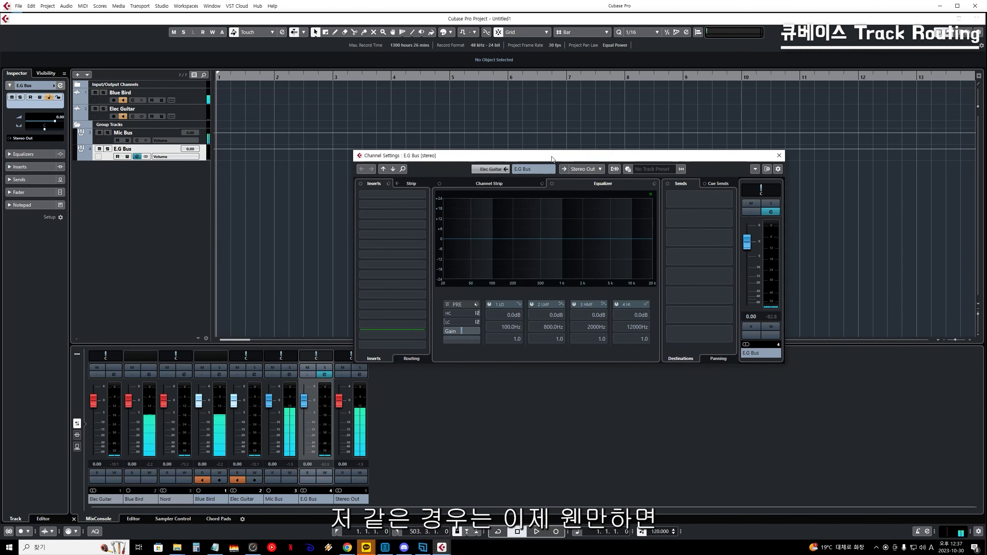
click(423, 195)
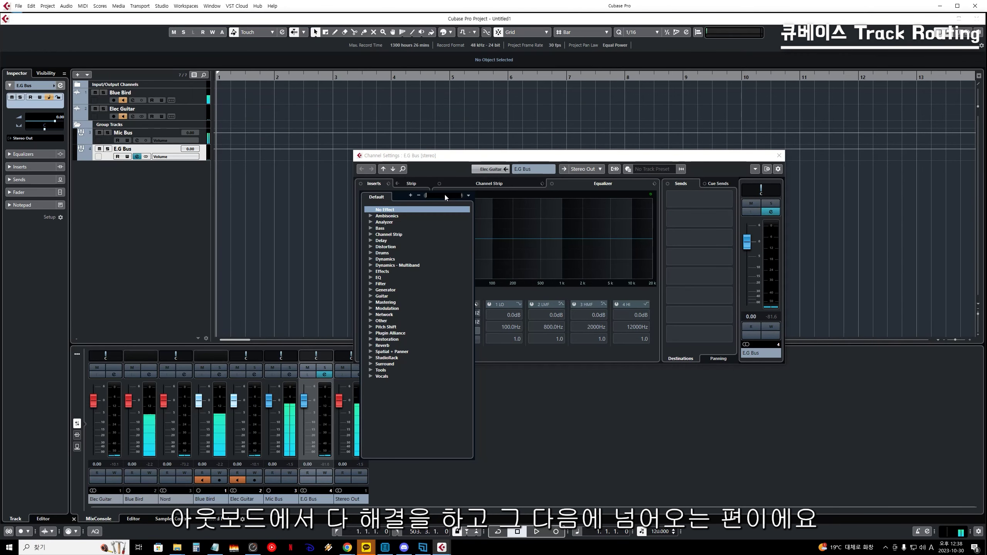
click(471, 156)
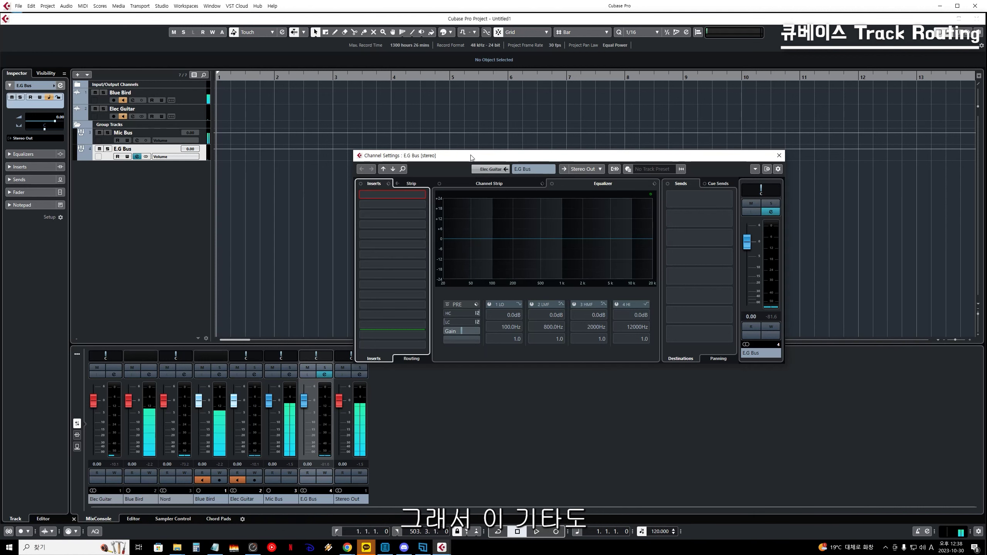
click(422, 326)
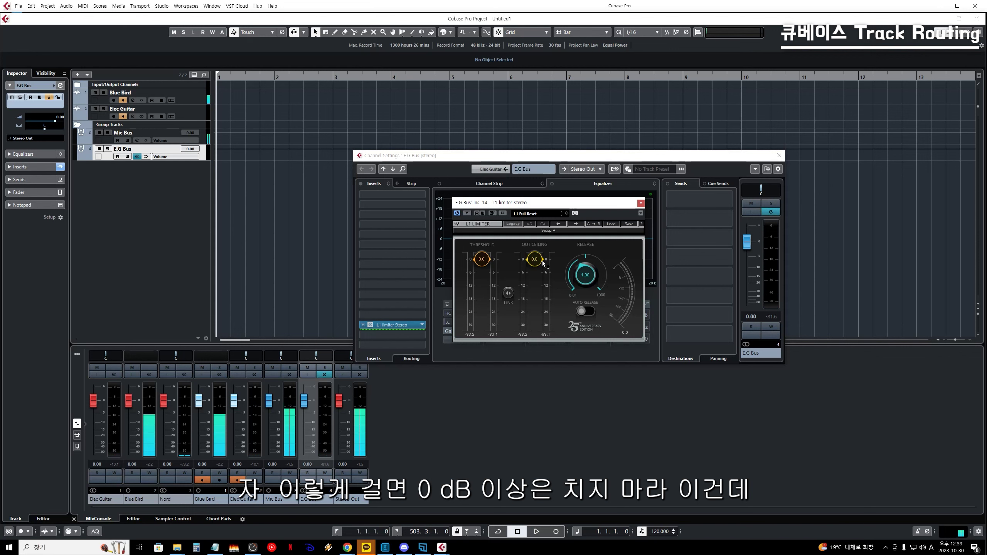
drag(541, 261, 541, 265)
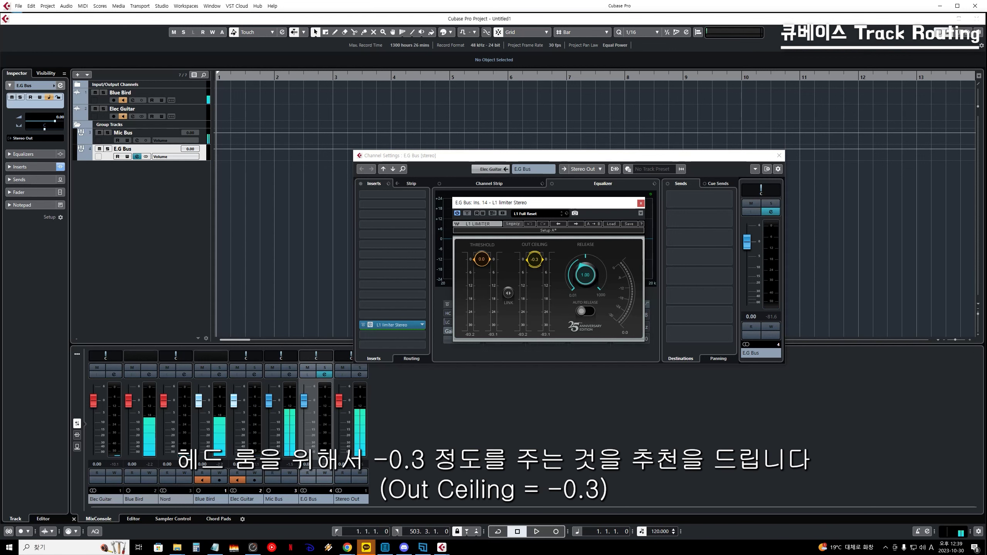
drag(541, 264, 536, 257)
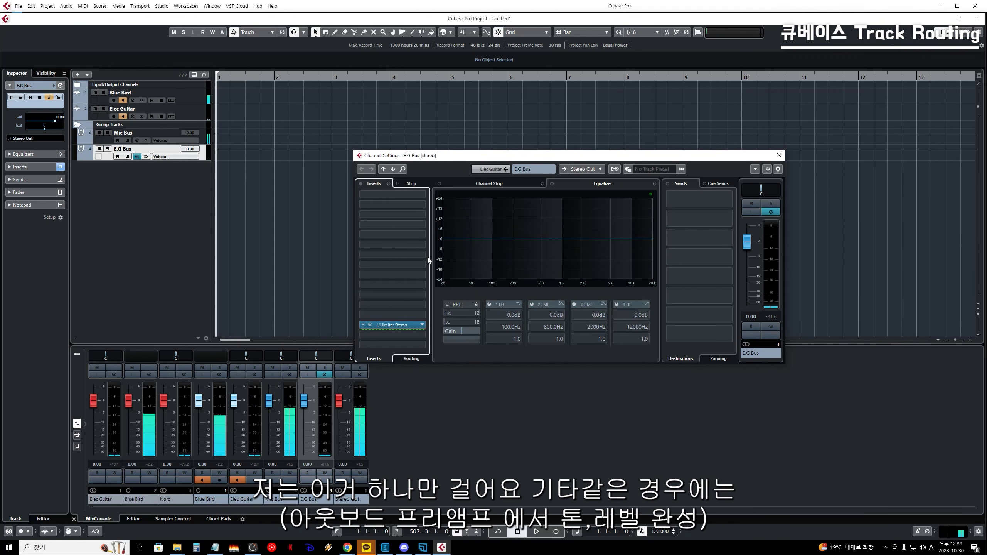
click(778, 155)
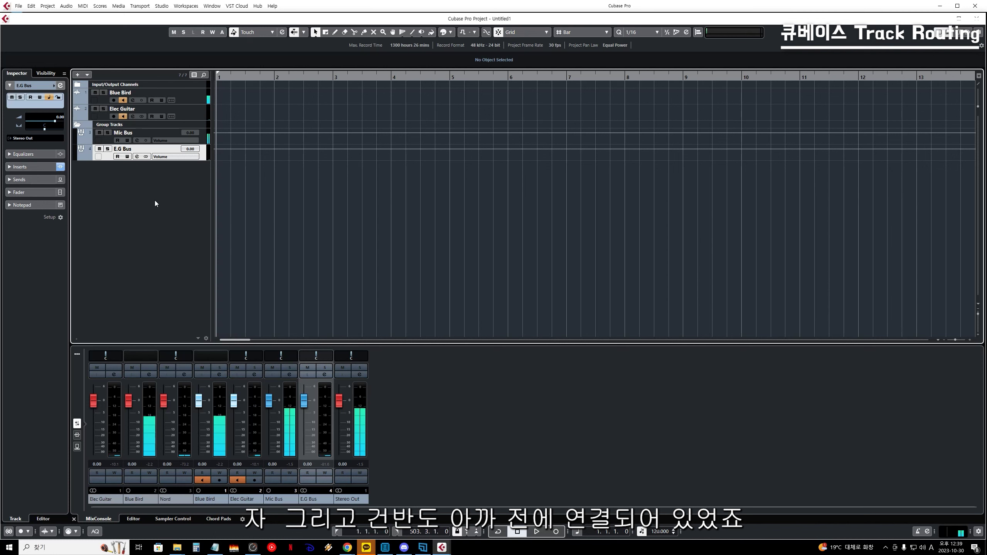
- Add one stereo audio track named Nord ST with Nord as its input and Stereo Out as its output, and enable its input monitoring
right_click(173, 190)
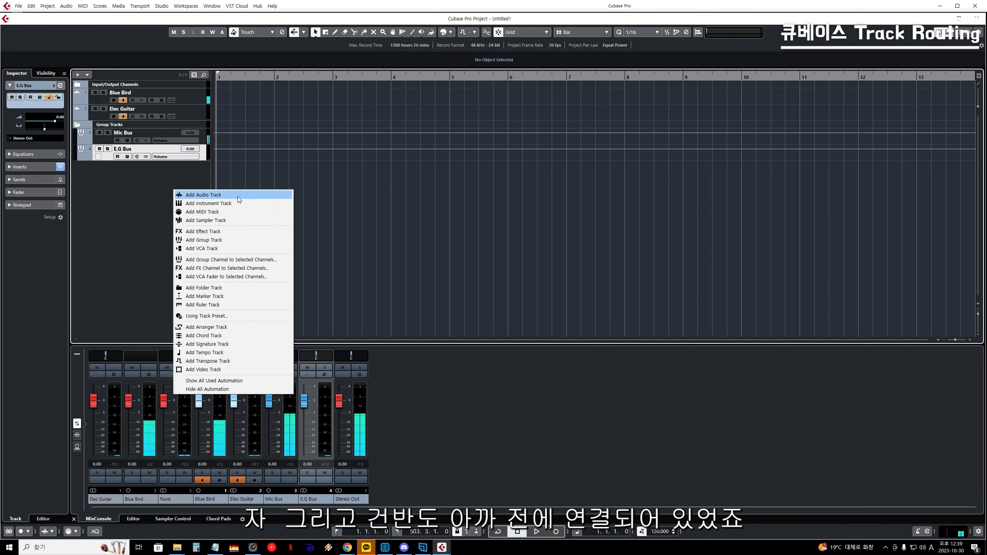
click(194, 113)
right_click(199, 115)
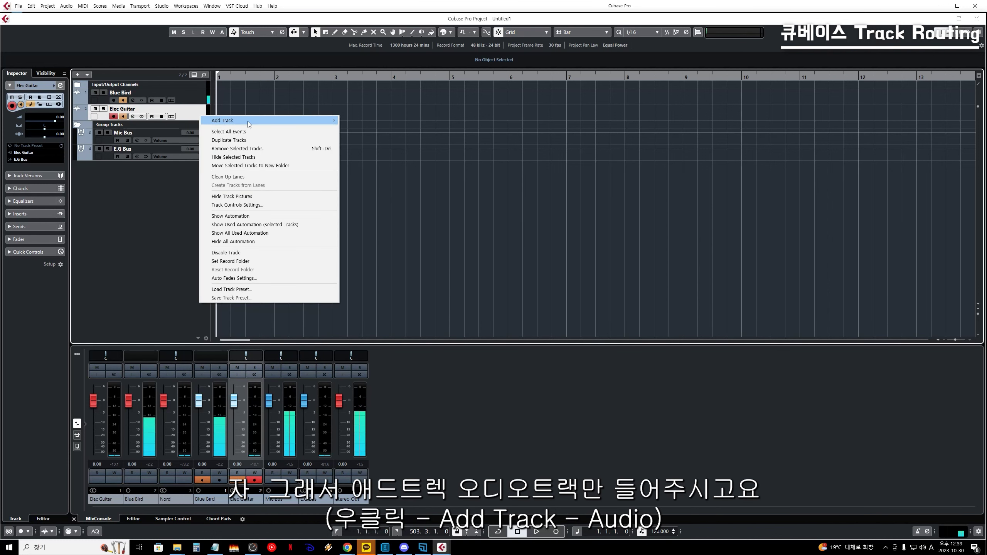
mouse_move(249, 122)
click(371, 121)
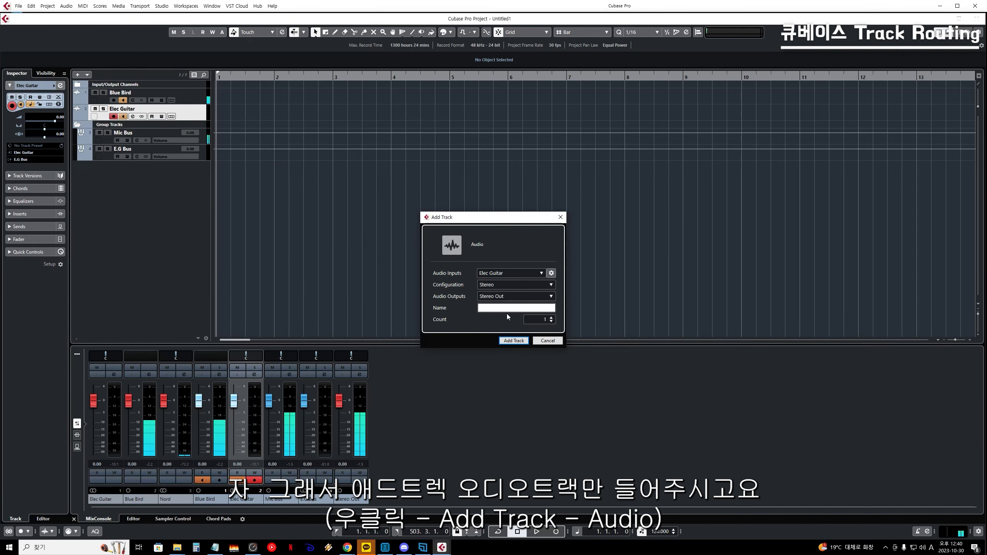
click(542, 274)
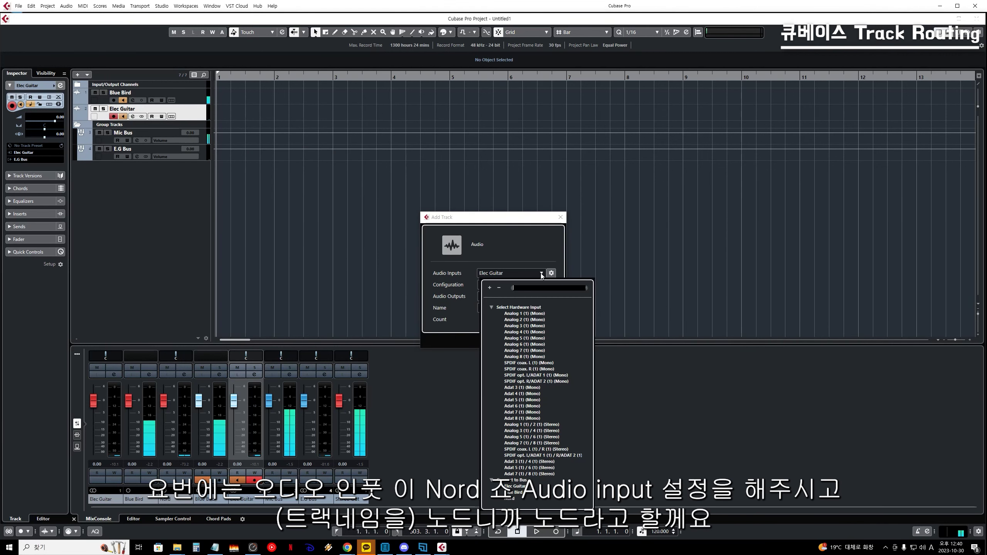
click(512, 499)
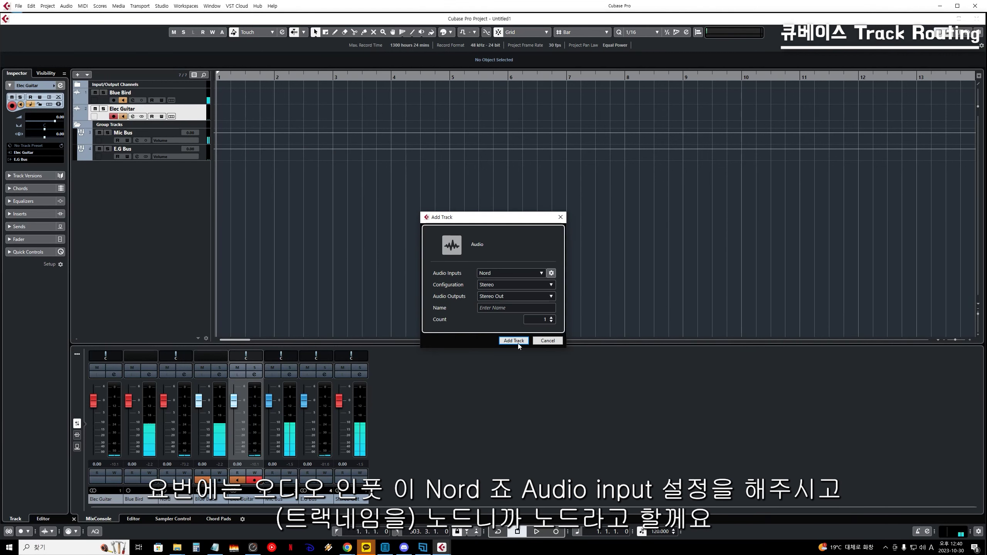
click(520, 309)
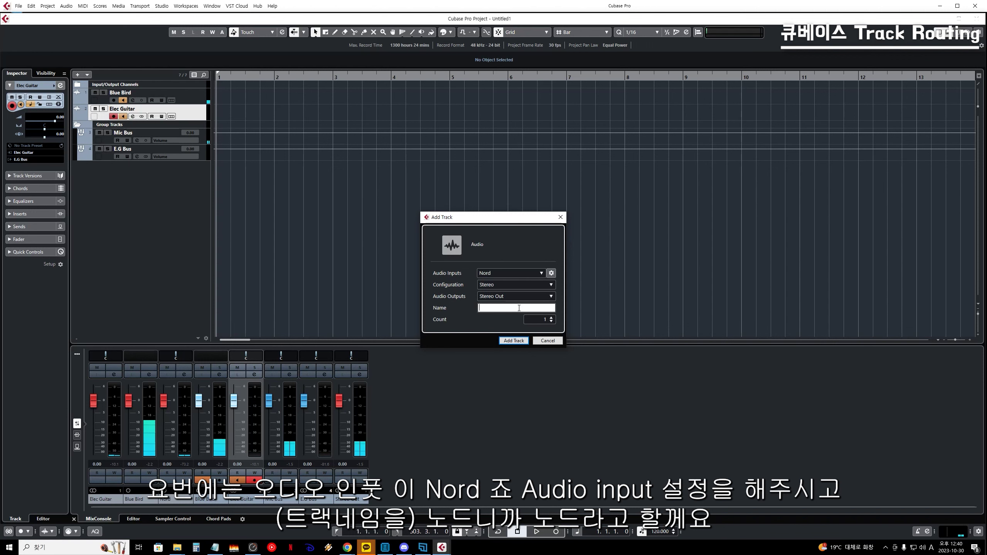
text(Nord ST)
click(514, 340)
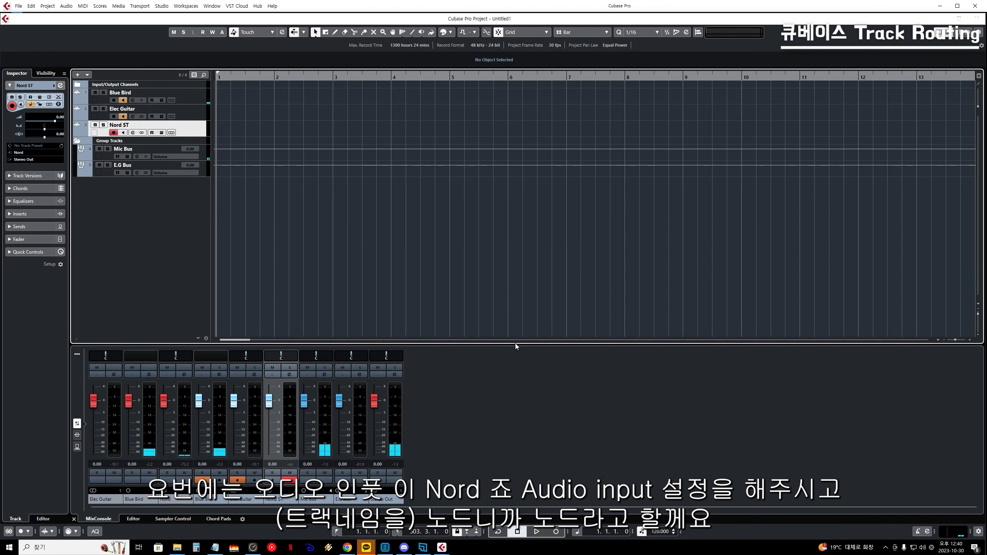
click(124, 133)
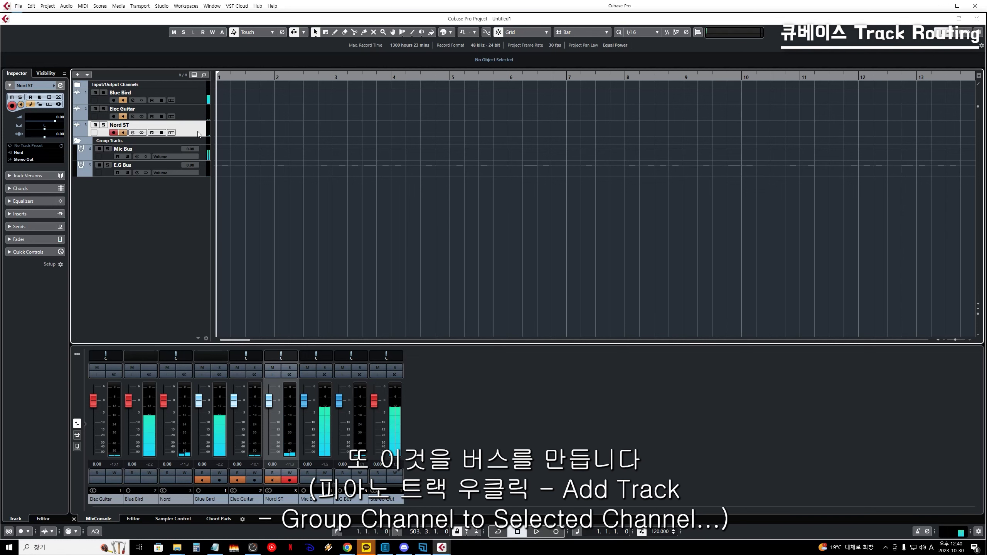
- Add a stereo group channel named Nord Bus to the selected Nord ST track, created inside the folder and routed to Stereo Out
right_click(199, 131)
mouse_move(241, 136)
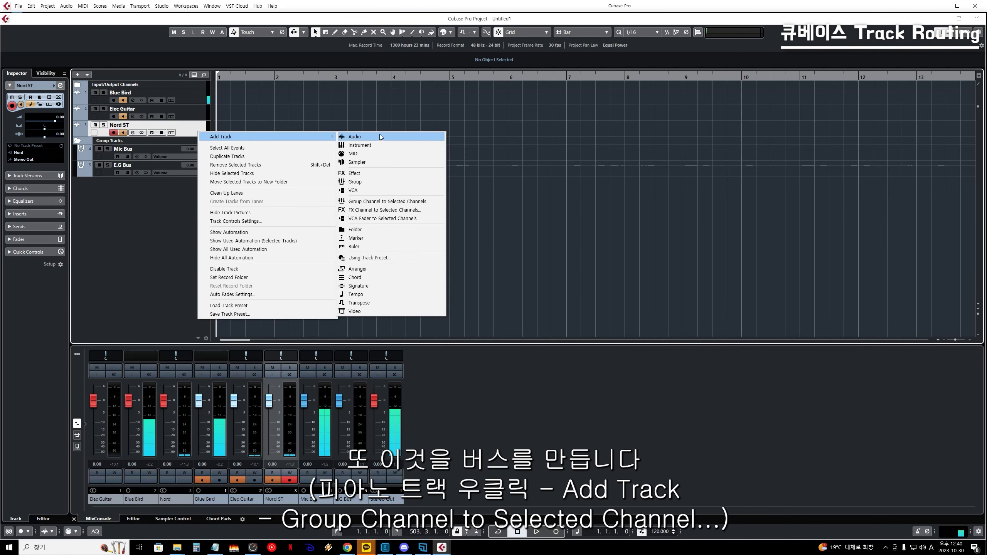
click(399, 206)
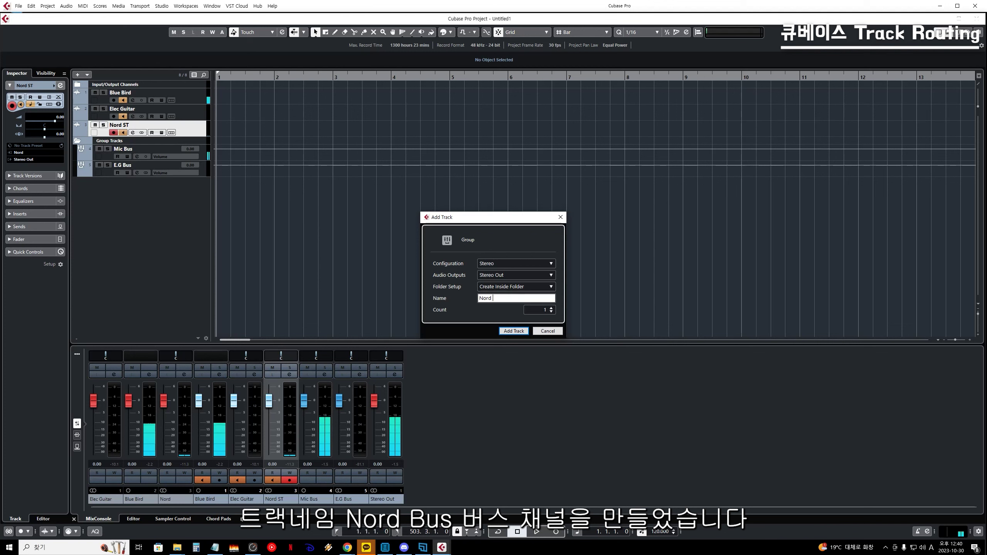
text(Bus)
key(Return)
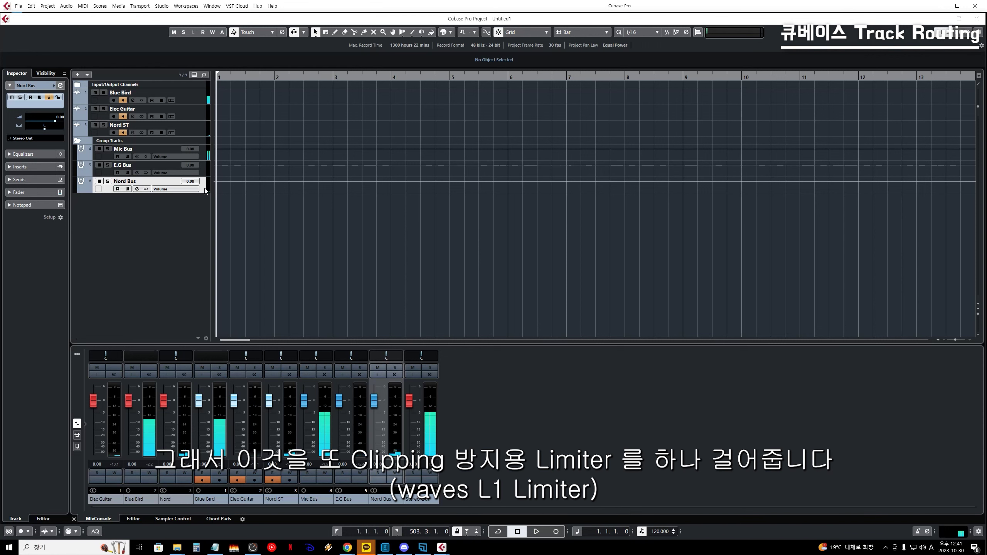
- Insert L1 limiter Stereo in slot 14 of the Nord Bus channel with its Out Ceiling at -0.3, and check the audio performance meter
click(395, 374)
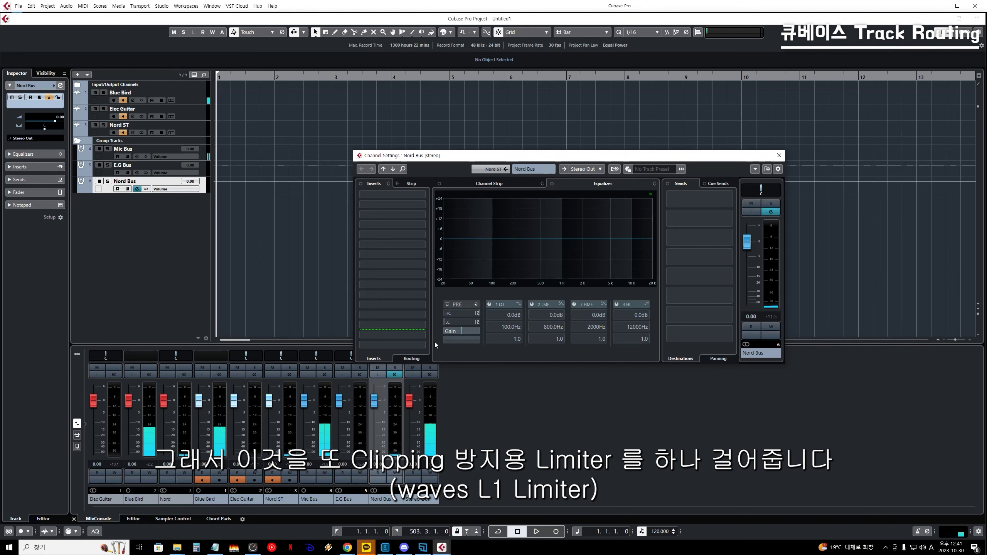
click(420, 324)
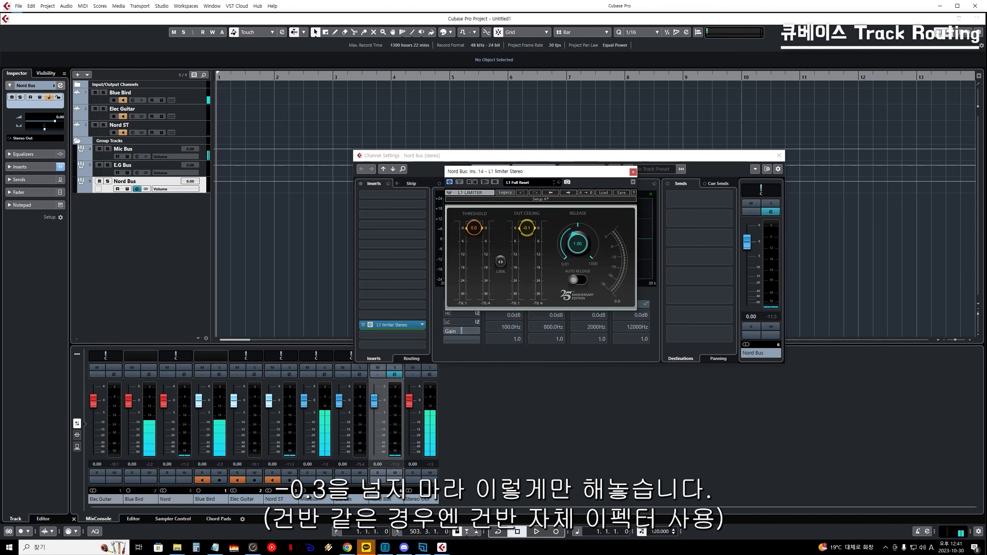
click(404, 445)
click(633, 172)
drag(637, 155, 395, 150)
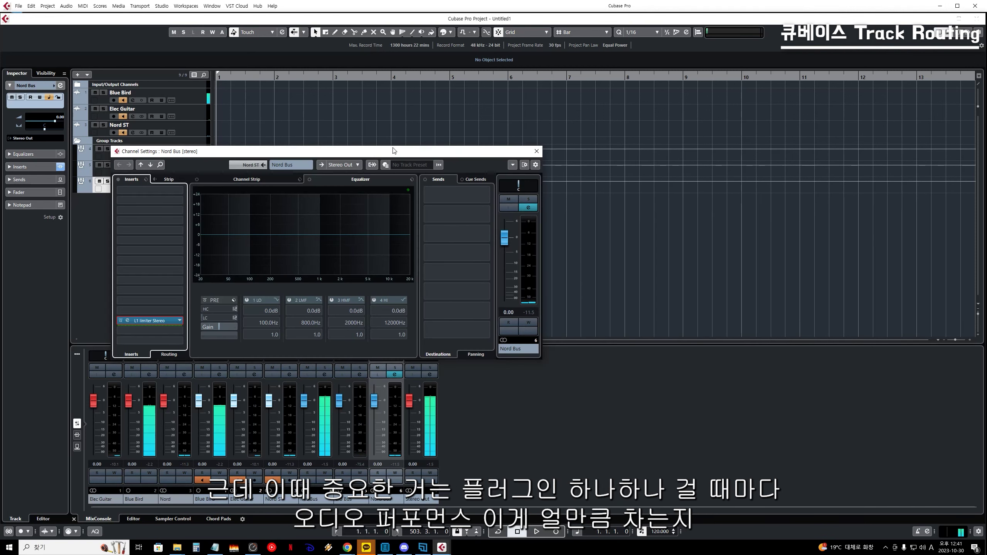
key(F12)
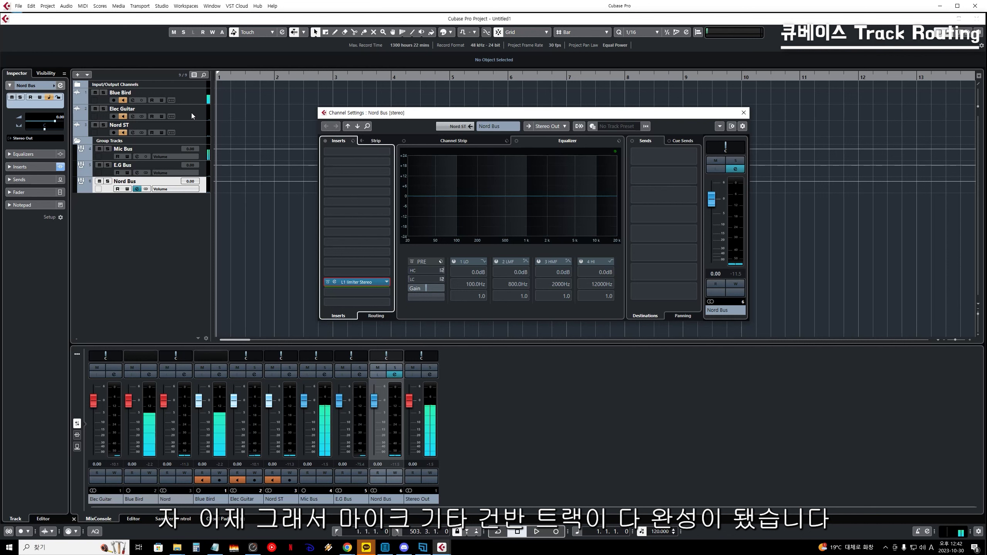
click(743, 113)
- Add a stereo group channel named Pre Mix to the Mic Bus, E.G Bus and Nord Bus tracks, inside the folder and routed to Stereo Out
click(204, 157)
ctrl+click(203, 174)
ctrl+click(204, 189)
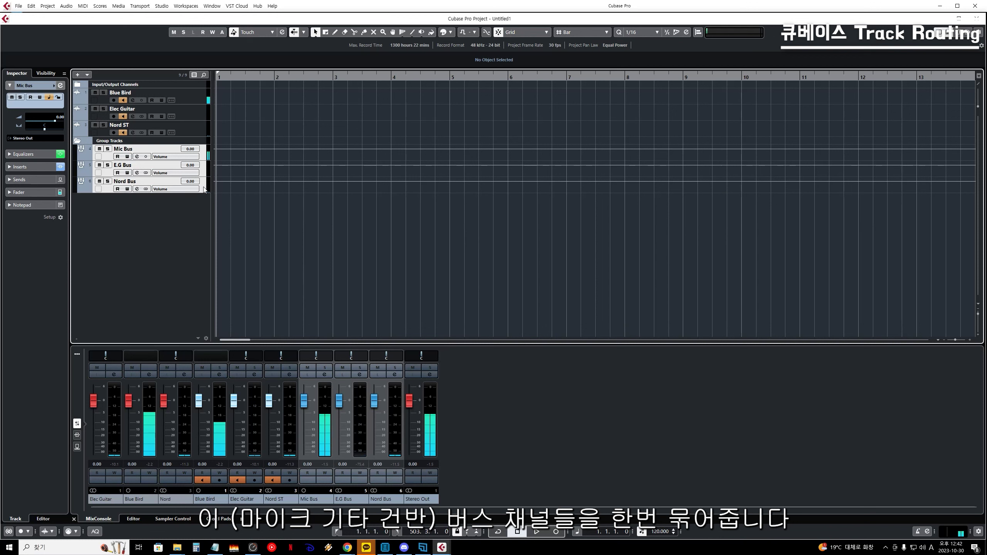
right_click(205, 189)
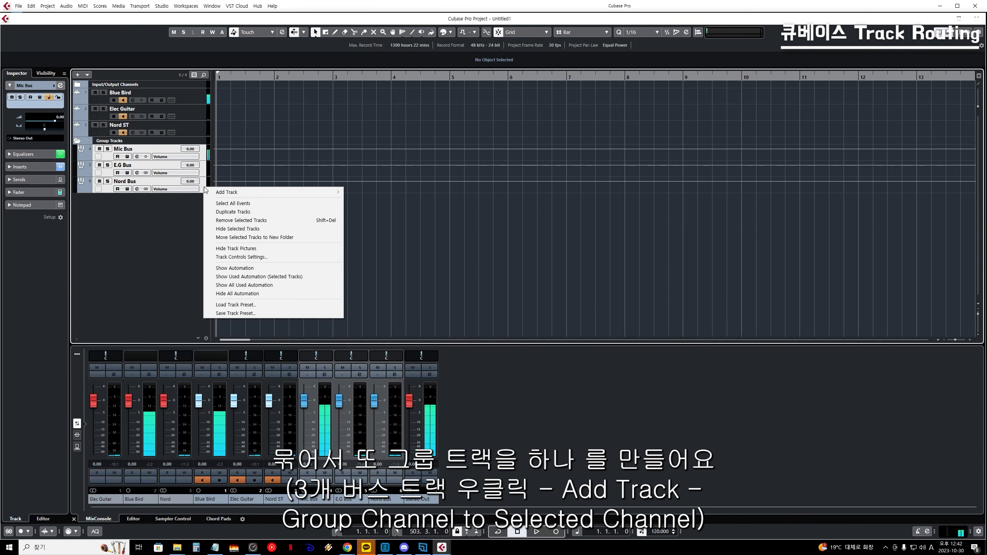
mouse_move(234, 193)
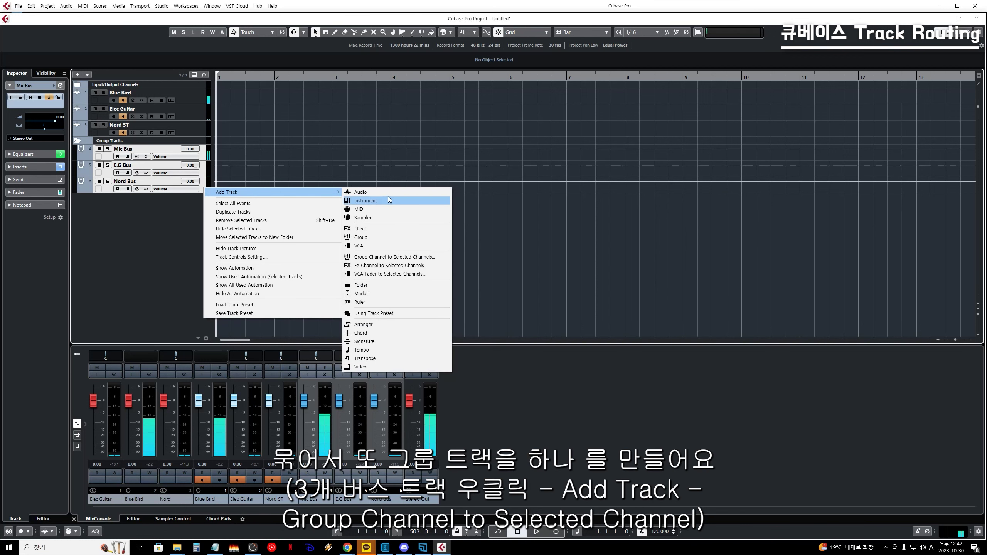
click(406, 258)
text(Pre Mi)
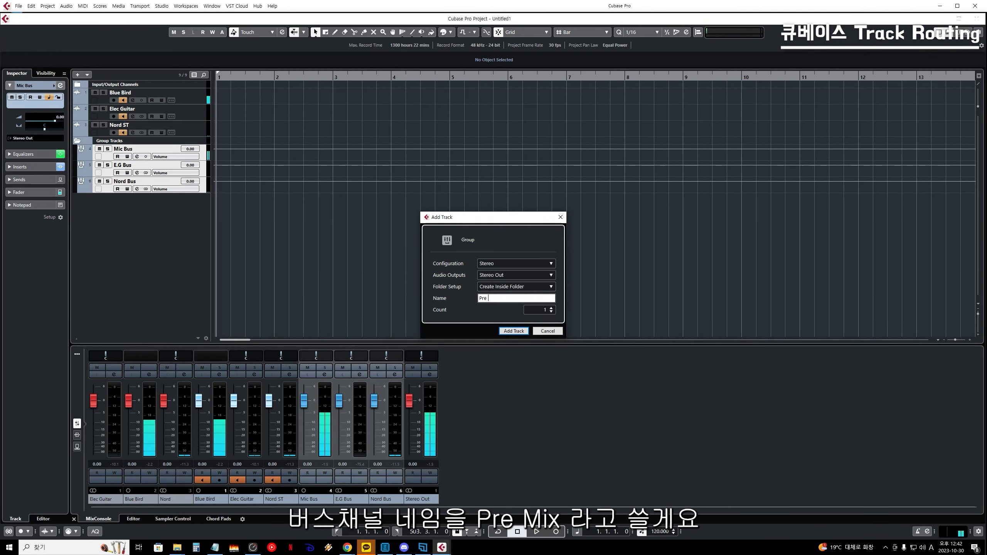
text(x)
key(Return)
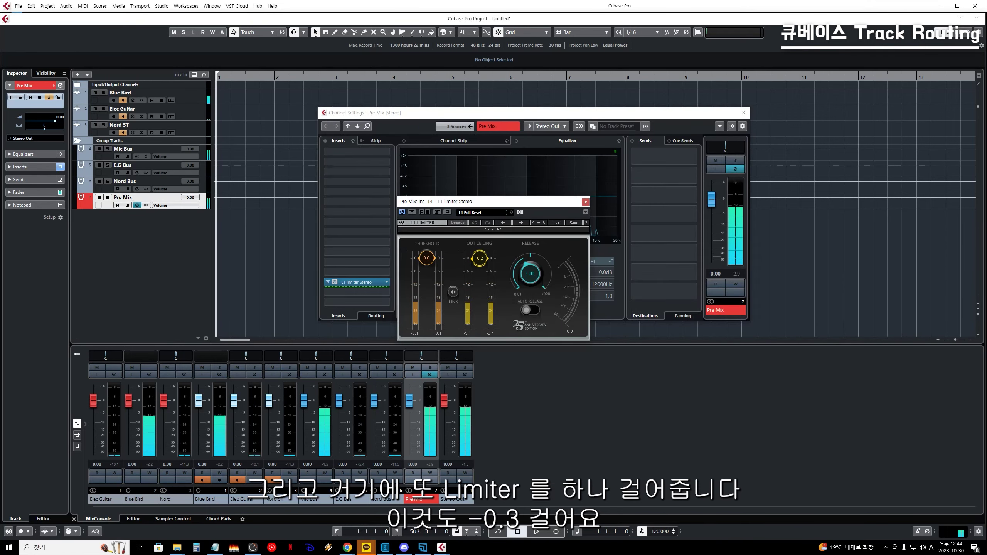
- Lower the Out Ceiling of the Pre Mix channel's L1 limiter Stereo to -0.3 and close the channel settings
drag(479, 258, 479, 259)
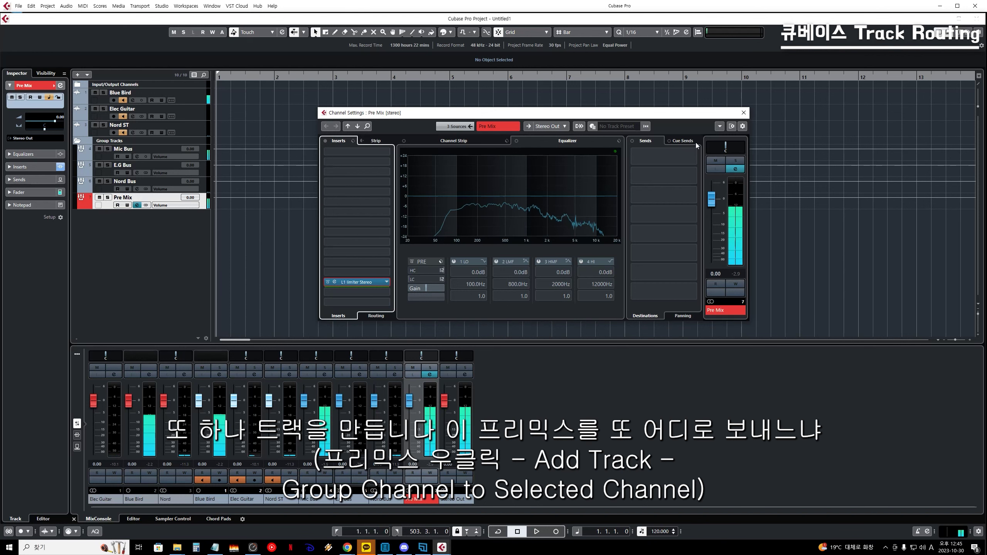
click(743, 112)
- Add a stereo group channel named Master to the Pre Mix track, created inside the folder and routed to Stereo Out
right_click(206, 209)
mouse_move(272, 209)
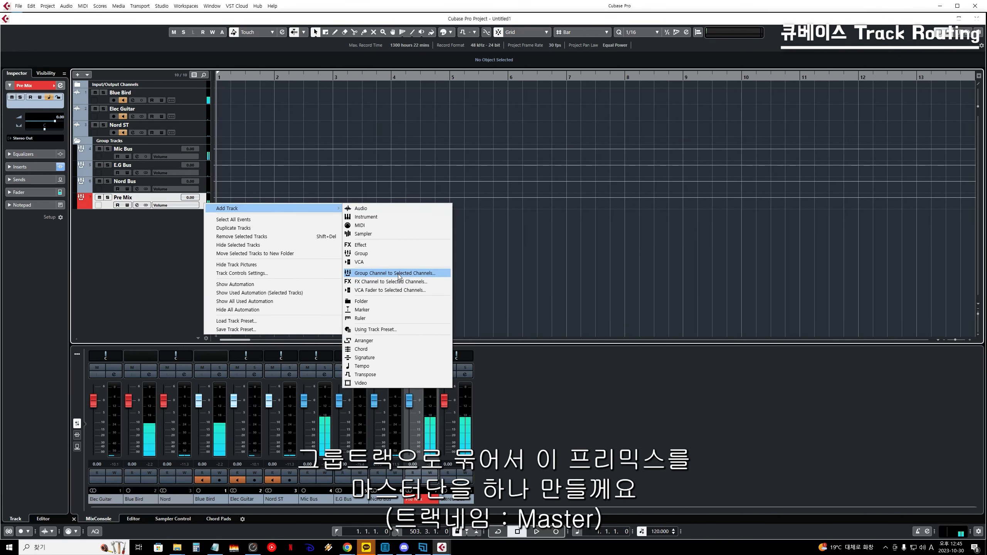
click(400, 273)
text(M)
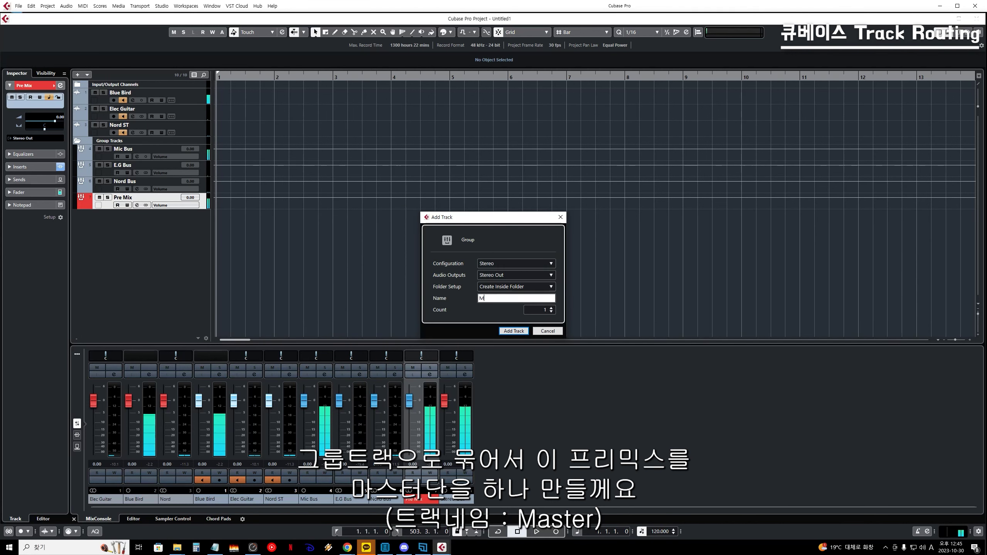
text(aster)
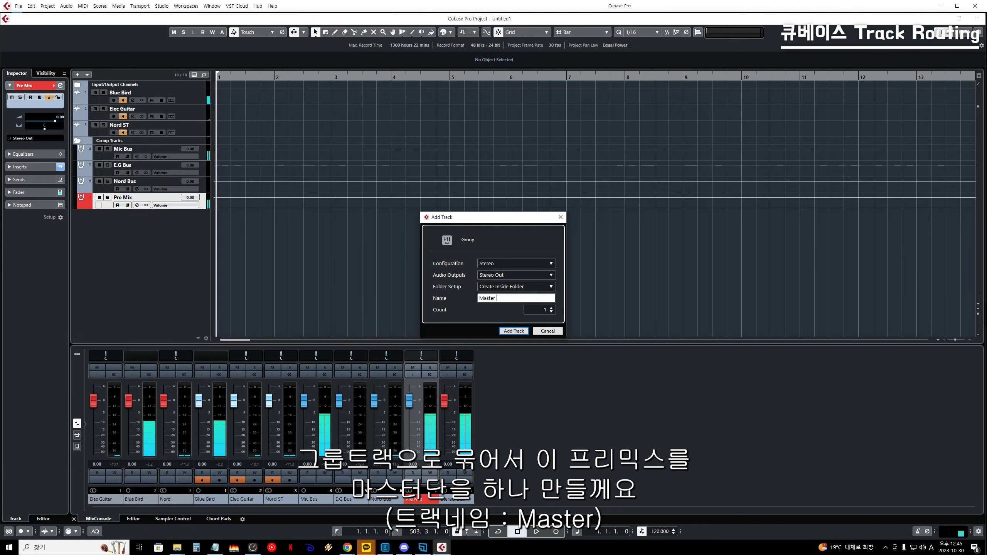
key(Return)
- Insert the syncroom_vst_bridge_x64 plug-in in the first slot of the Master channel and reposition the SYNCROOM window
click(136, 221)
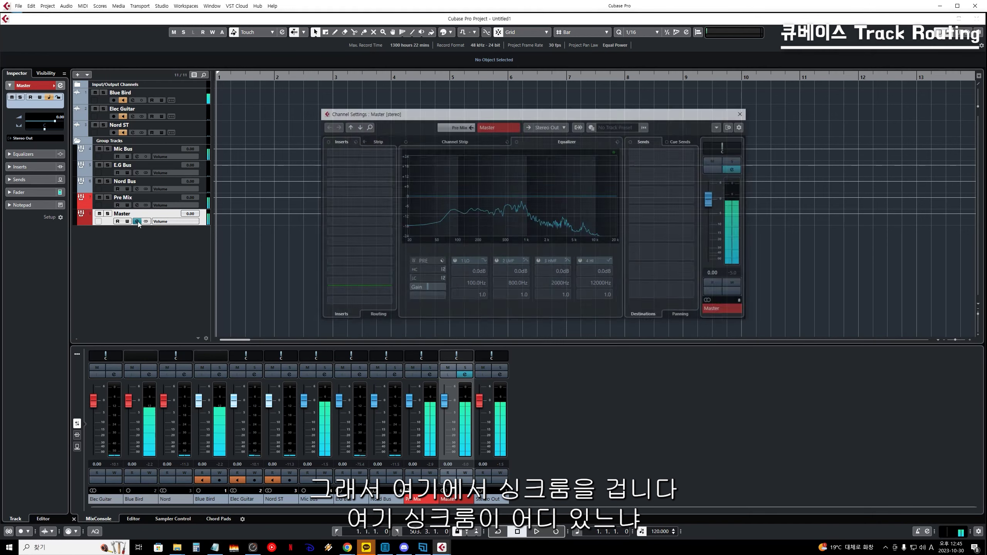
click(440, 186)
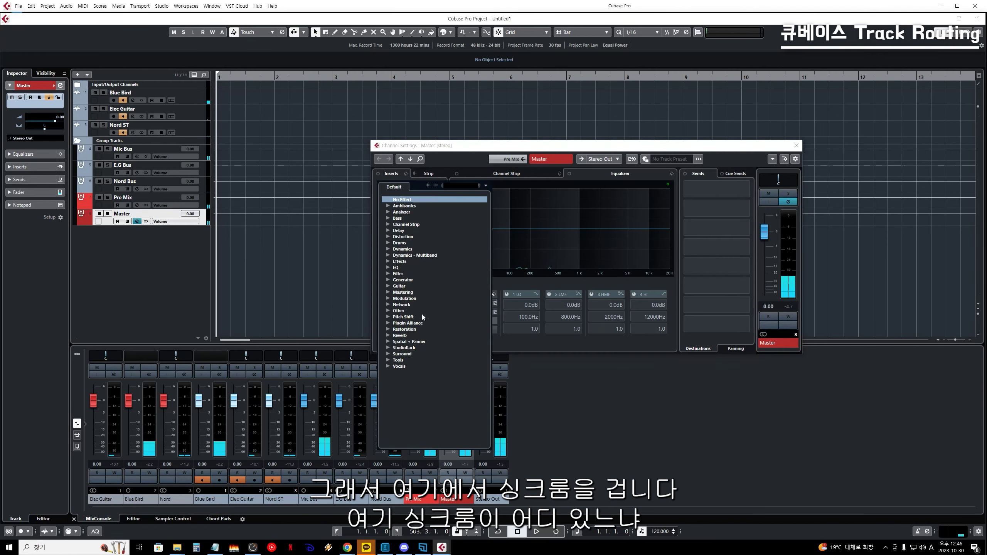
click(388, 311)
scroll(427, 331, down, 5)
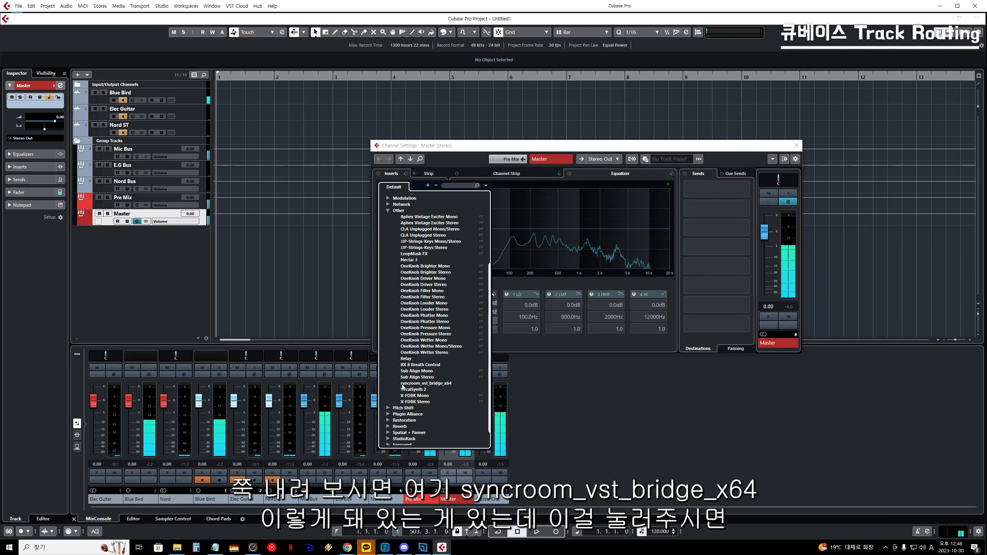
click(436, 384)
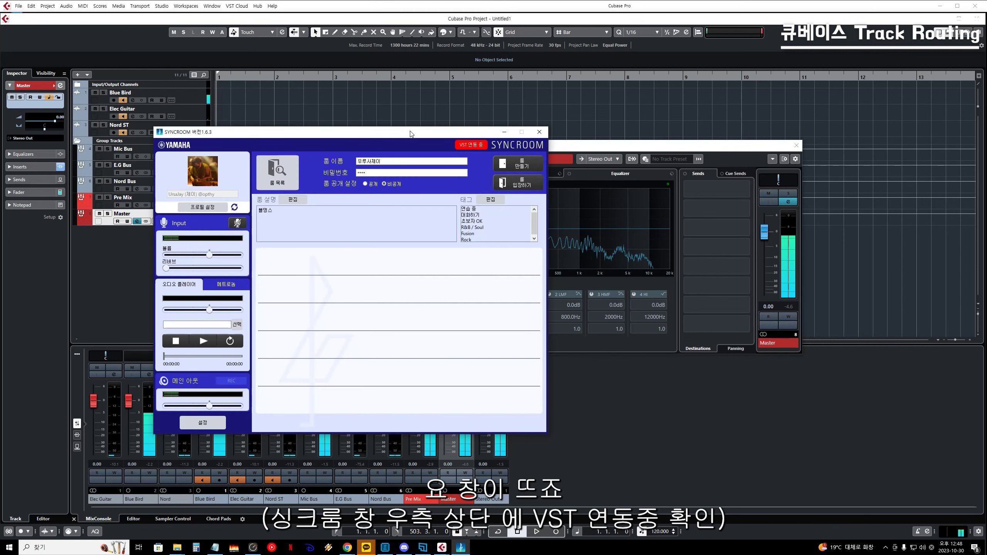
drag(406, 139, 625, 68)
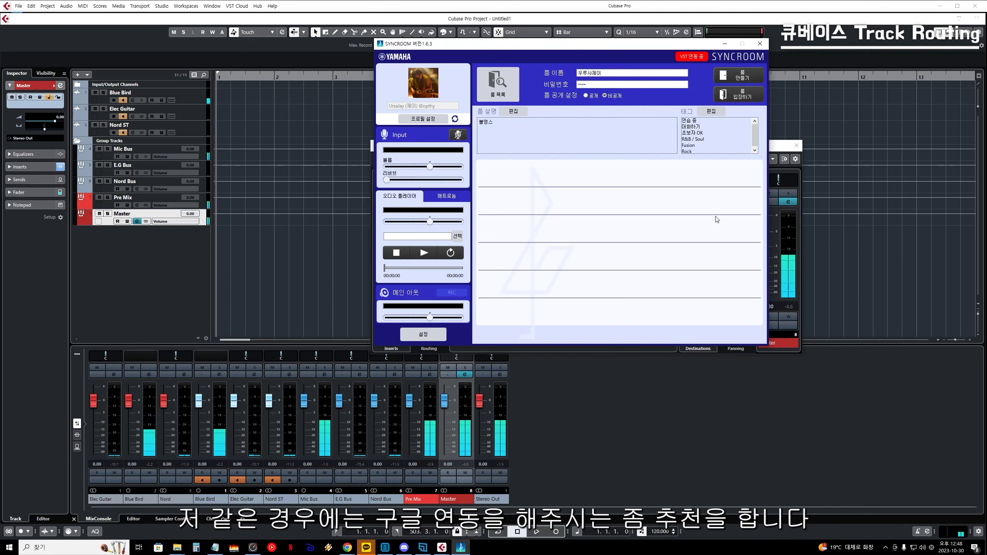
drag(576, 47, 590, 49)
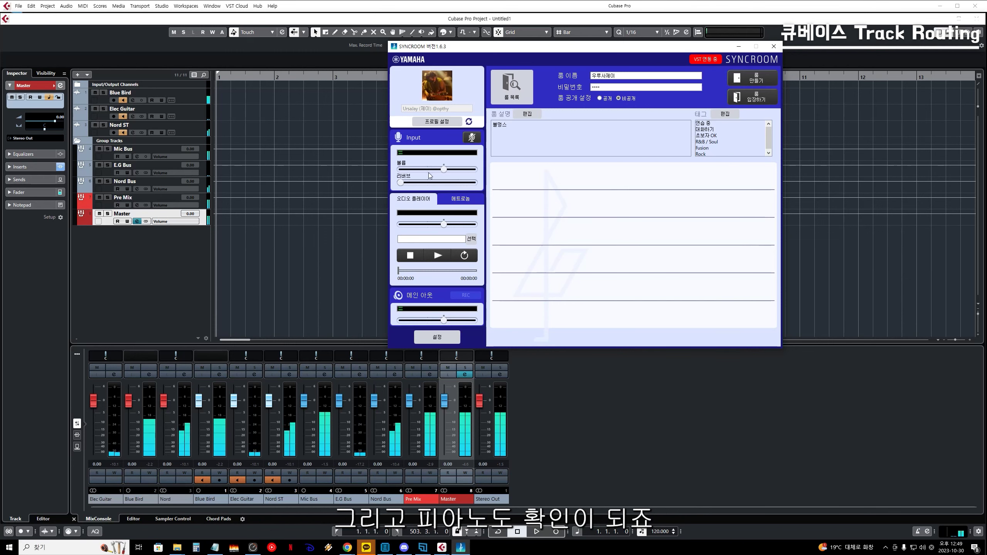
- Insert L1+ Ultramaximizer Stereo in slot 14 of the Master channel, after the SYNCROOM bridge
click(137, 221)
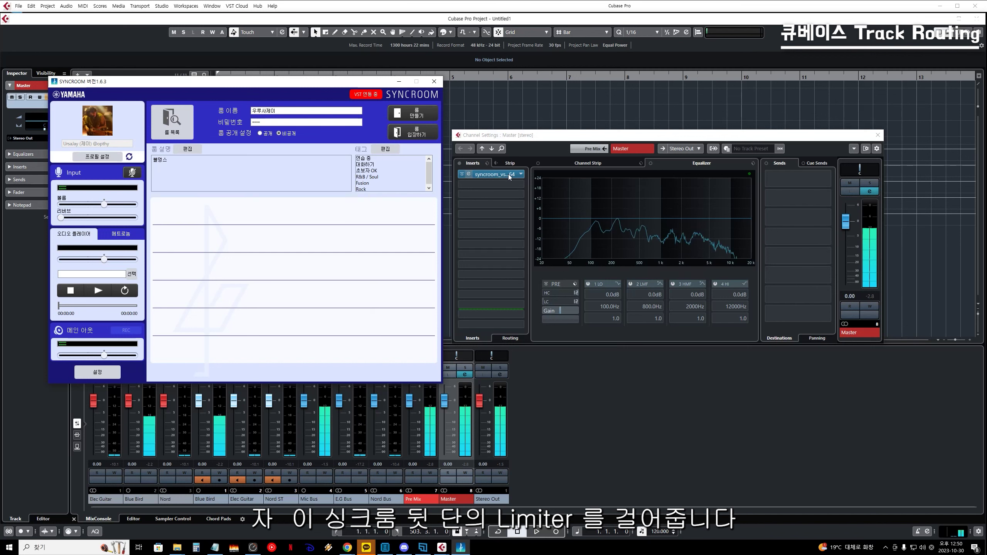
click(521, 305)
text(l1)
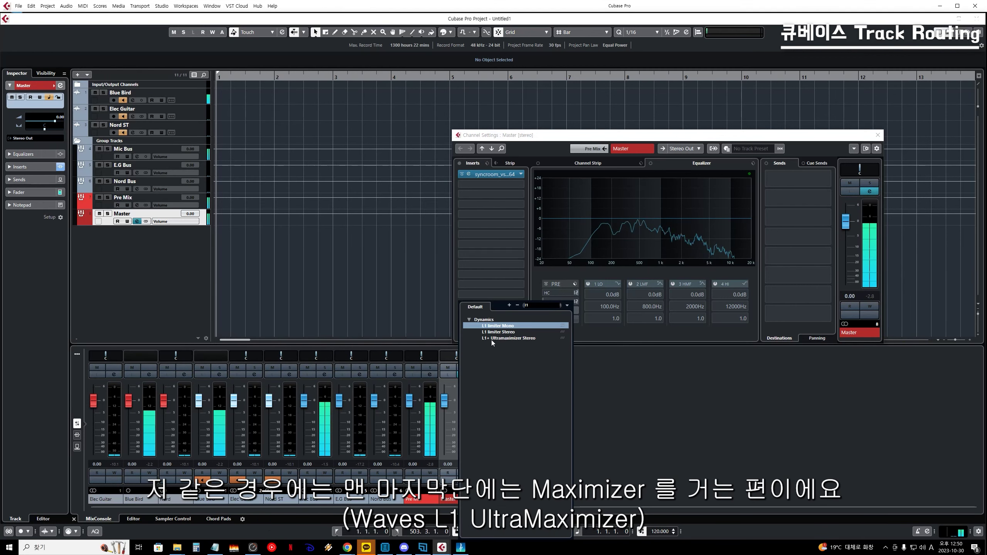
click(509, 338)
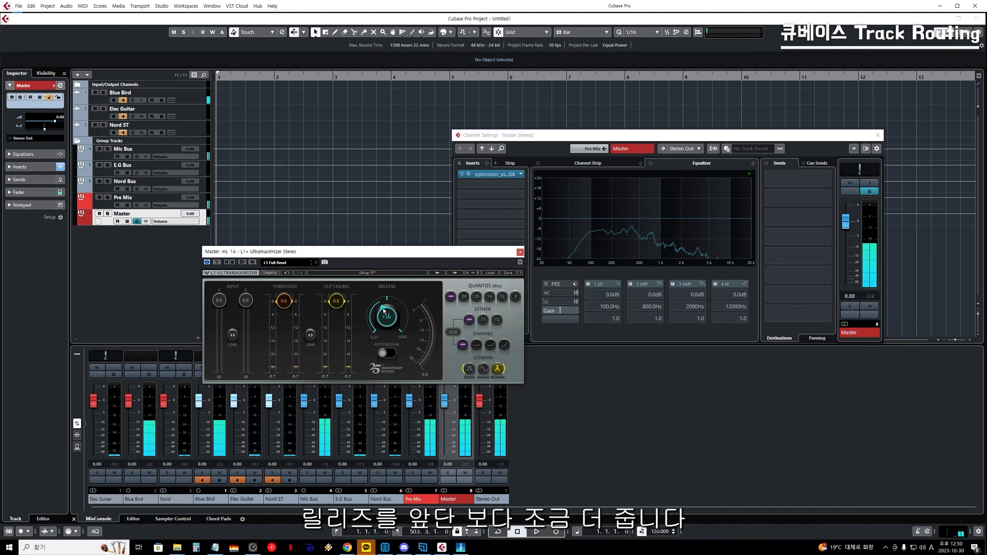
- Set the release of the Master channel's L1+ Ultramaximizer to 1.4 and toggle its Auto Release switch
drag(382, 309, 383, 306)
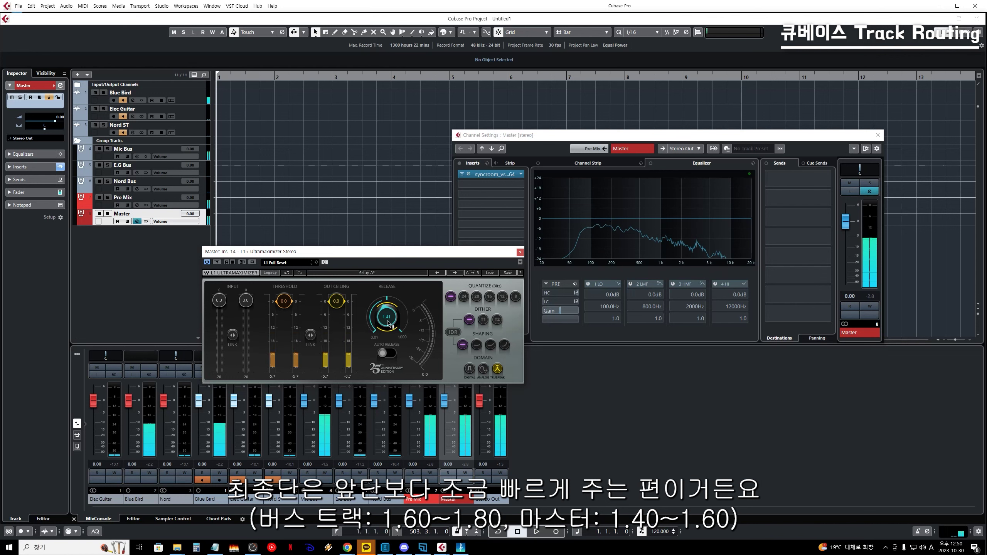
double_click(384, 311)
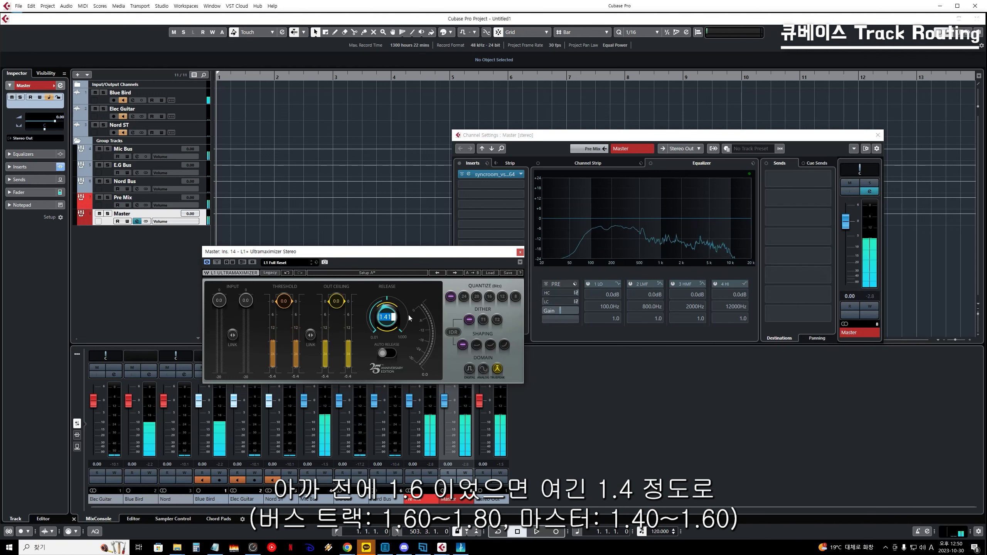
text(1.4)
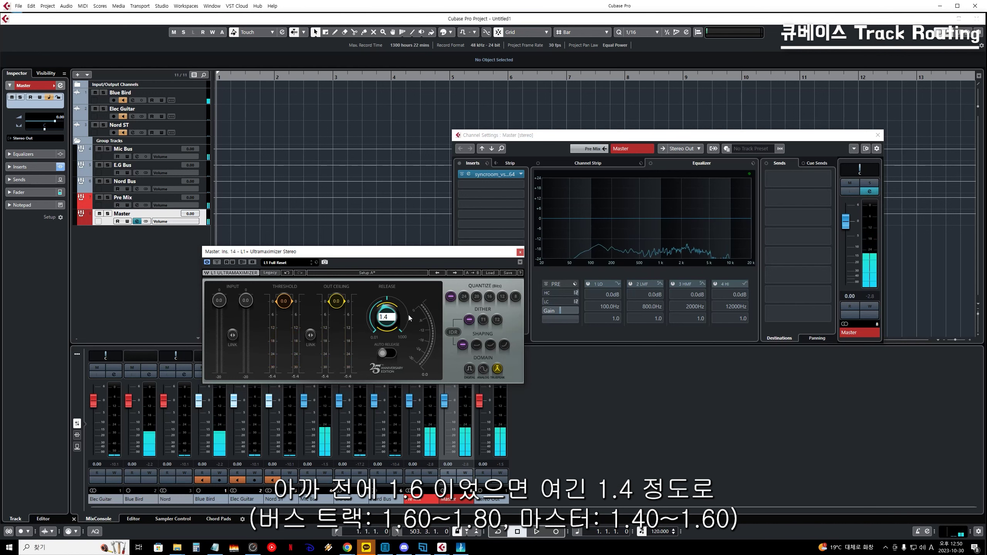
key(Return)
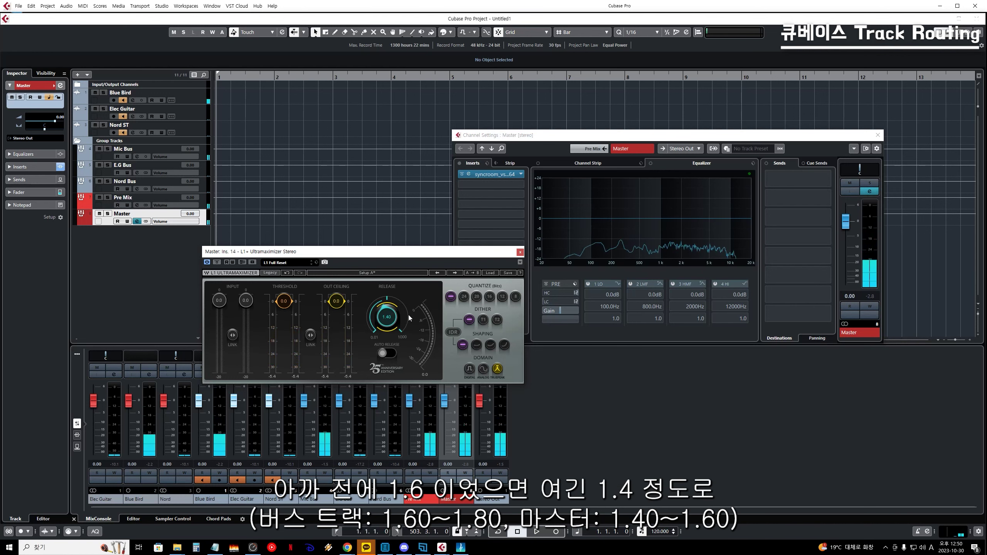
click(387, 356)
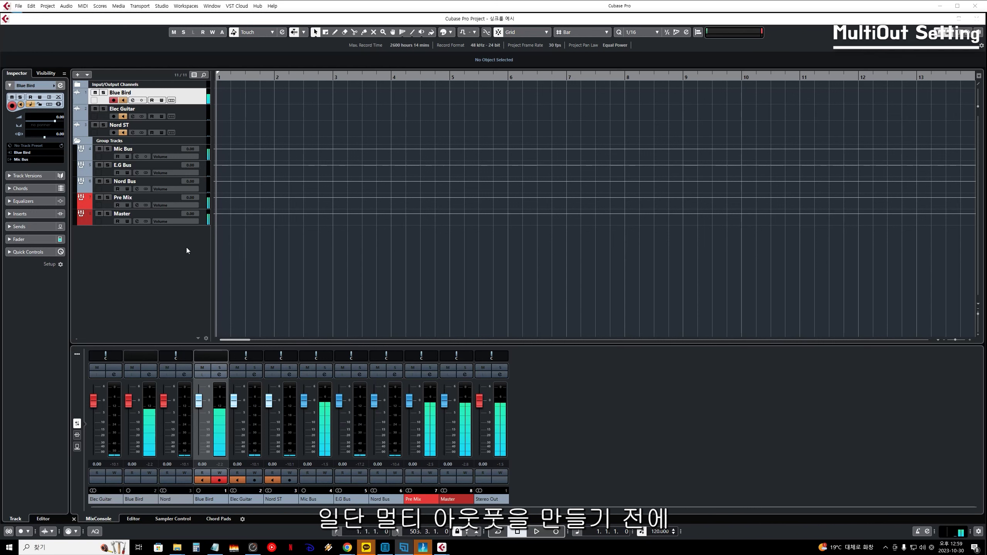
- Add a stereo group track named Dummy after Nord Bus, created inside the folder and routed to Pre Mix, and mute it
click(204, 188)
right_click(204, 189)
click(237, 192)
text(어)
key(BackSpace)
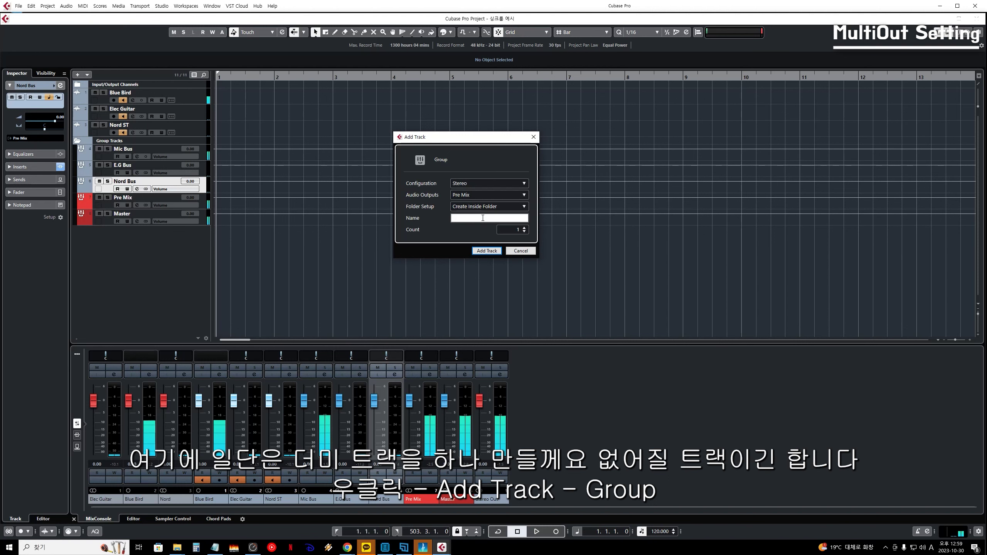
text(Dummy)
key(Return)
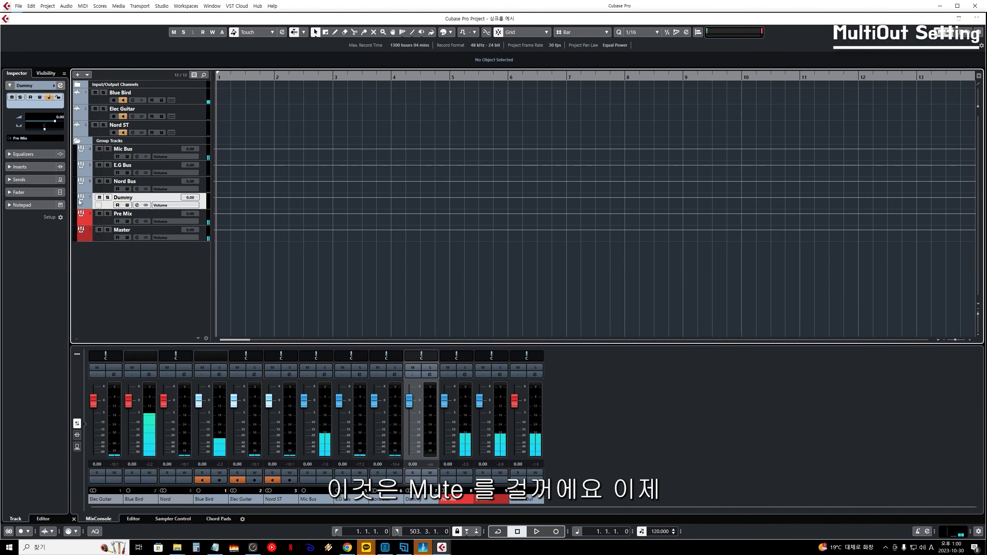
click(100, 198)
- Add an instrument track below the Blue Bird track using syncroom_vst_bridge_sub_multiout_x64, with its audio output routed to Dummy
click(195, 98)
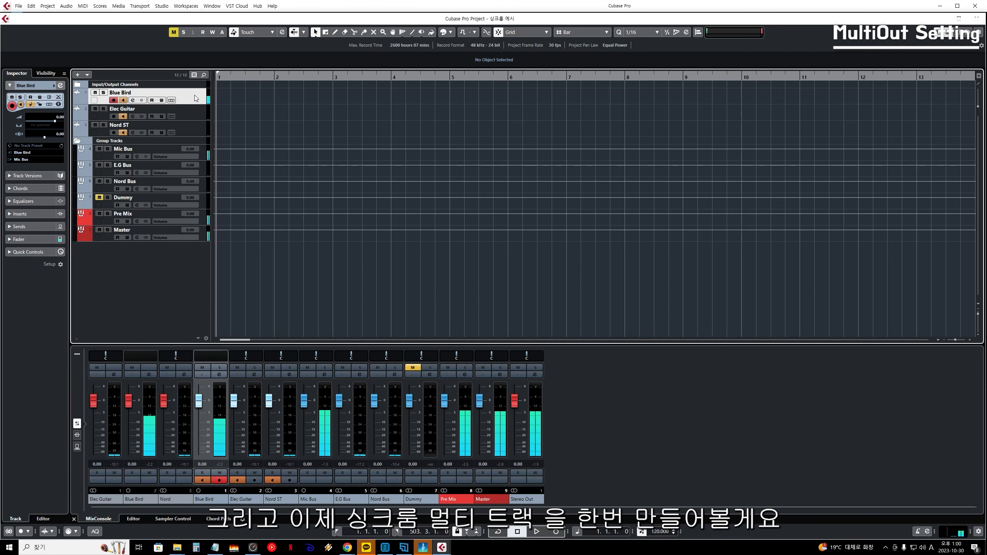
right_click(196, 98)
mouse_move(222, 101)
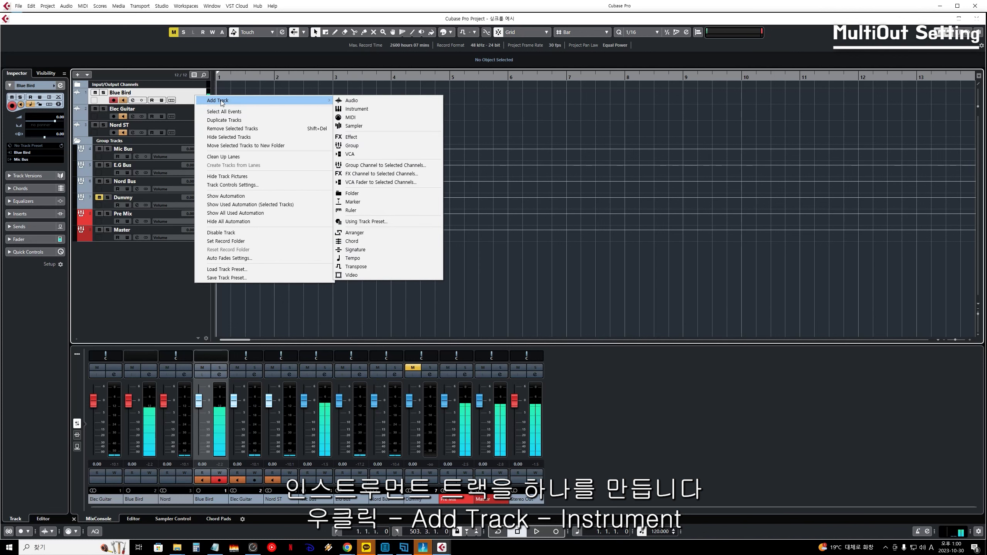
click(377, 112)
click(488, 192)
click(414, 230)
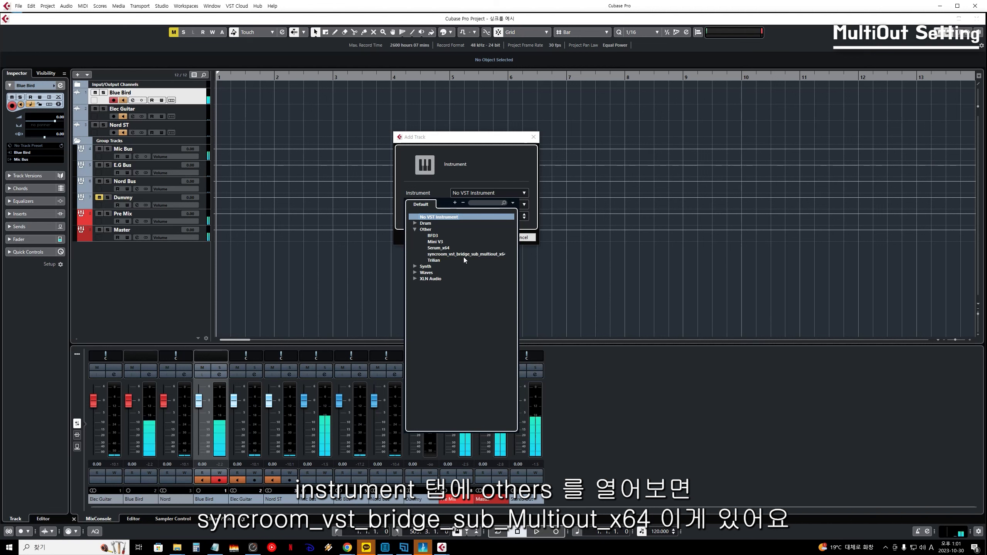
click(490, 254)
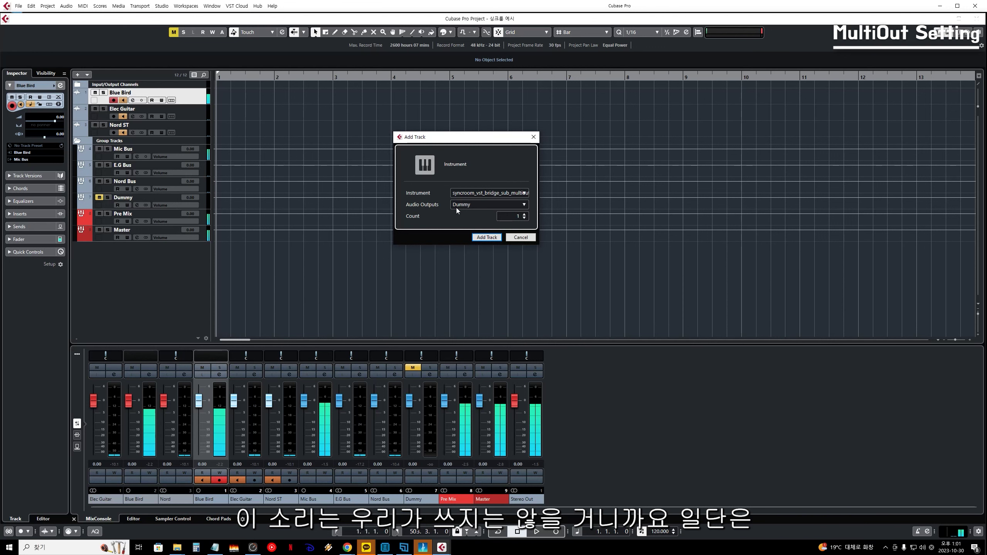
key(Return)
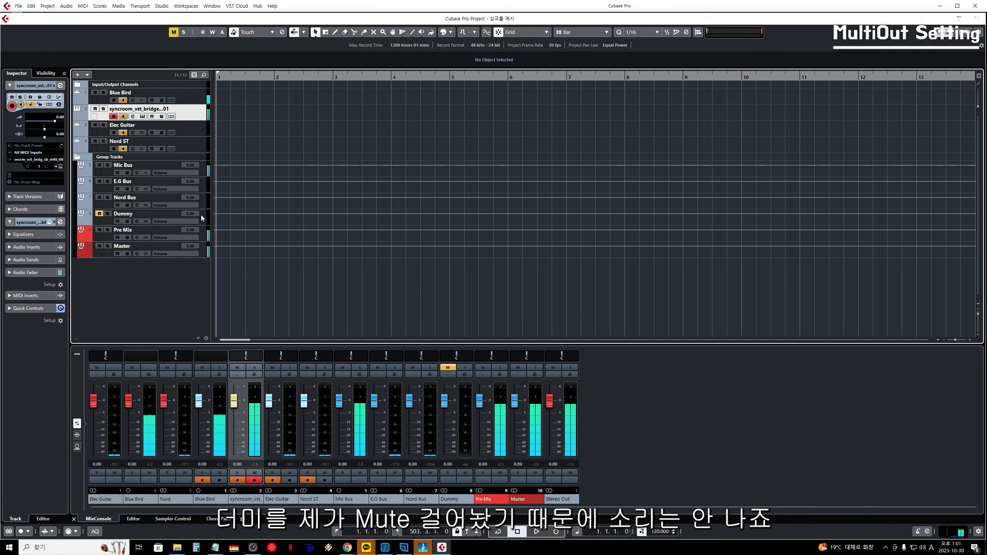
- Open the syncroom_vst_bridge_sub_multiout_x64 instrument window and activate its Syncroom Member1 to Member4 stereo outputs
click(143, 117)
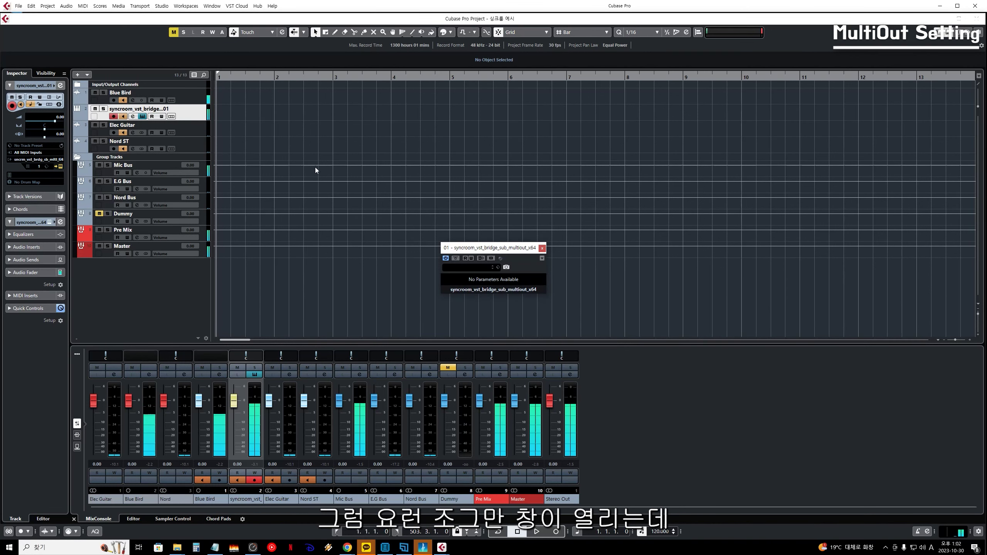
drag(477, 252, 432, 125)
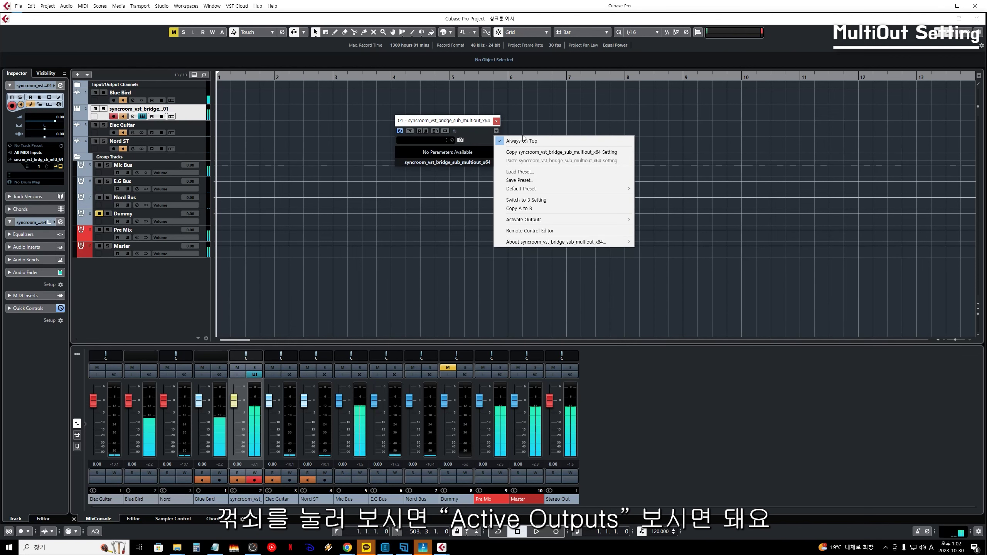
mouse_move(578, 224)
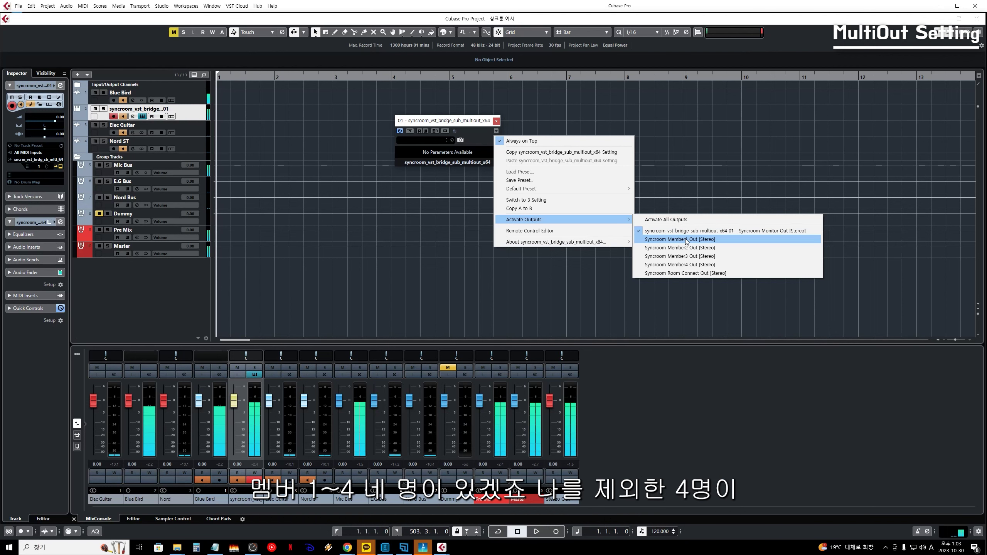
click(688, 265)
click(496, 132)
mouse_move(540, 220)
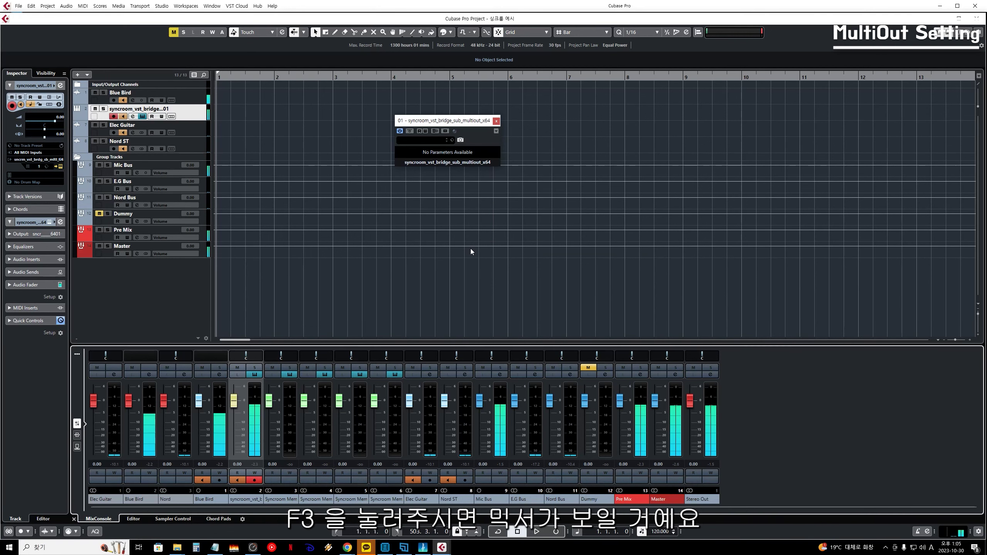
- Open the MixConsole in its own window and arrange it at a size that shows all channels
key(F3)
drag(572, 130, 344, 176)
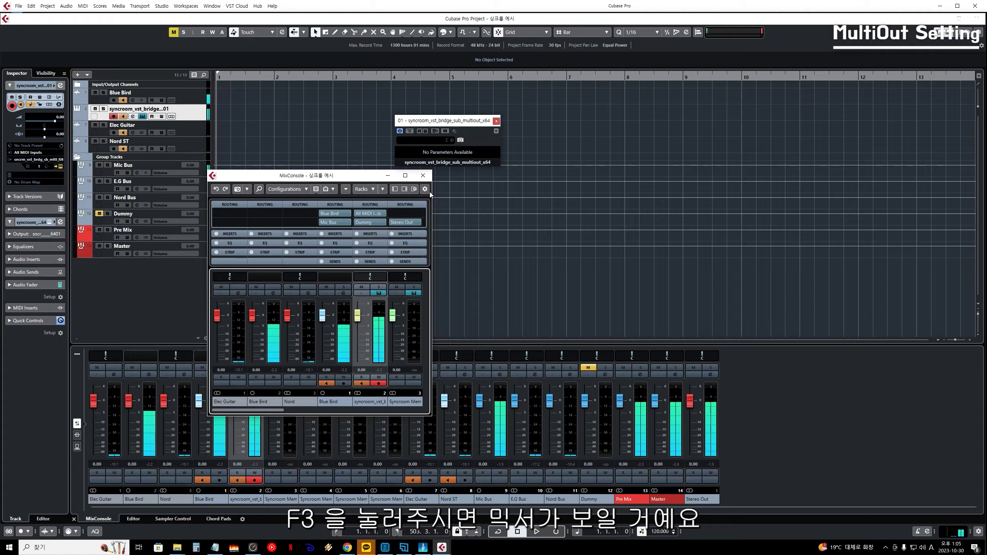
click(406, 174)
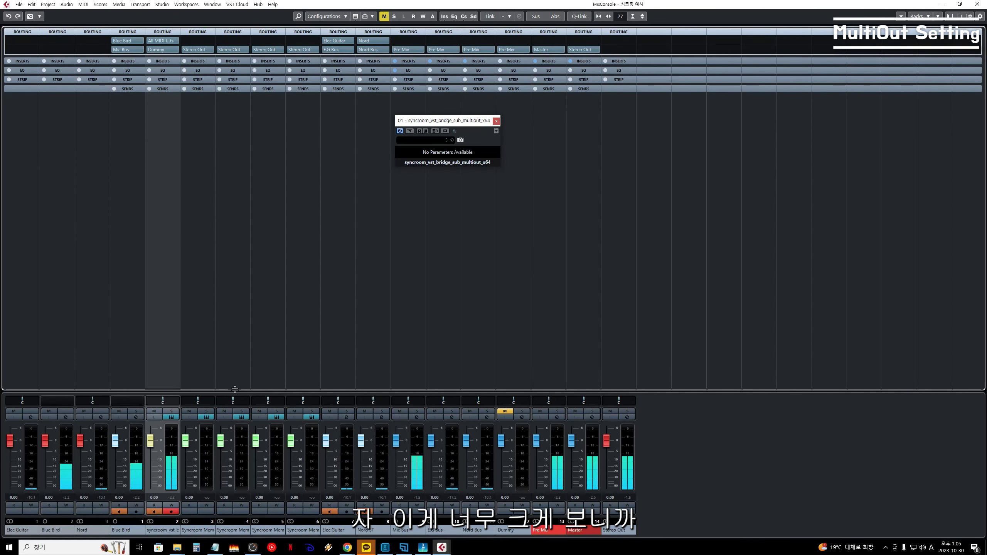
double_click(824, 6)
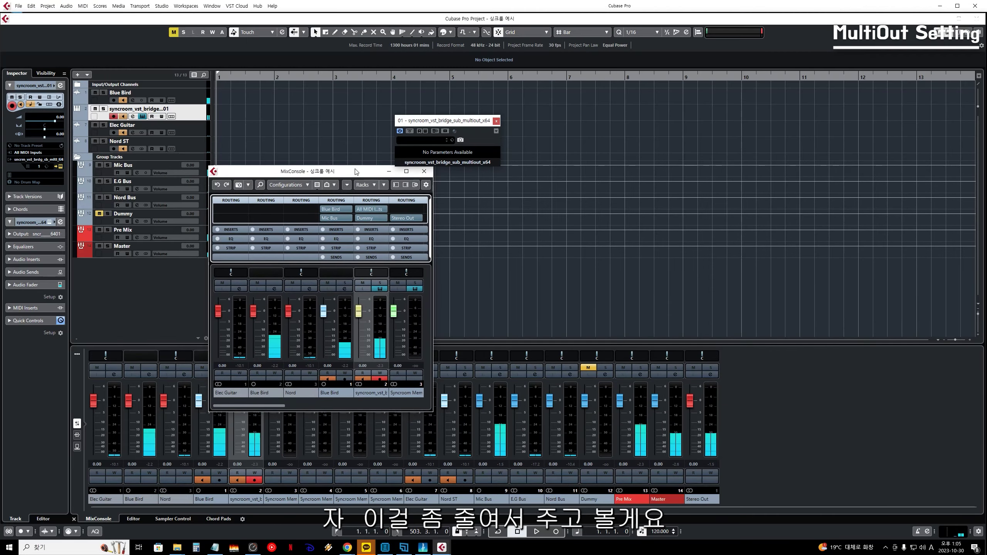
drag(352, 166, 352, 105)
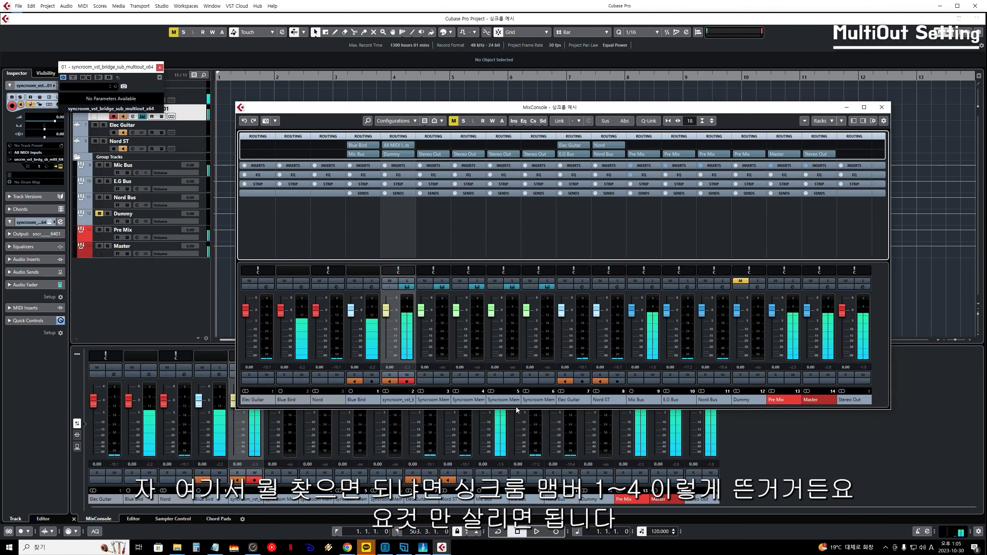
- Look over the four Syncroom Member output channels in the MixConsole and shift its window aside
click(432, 400)
click(468, 402)
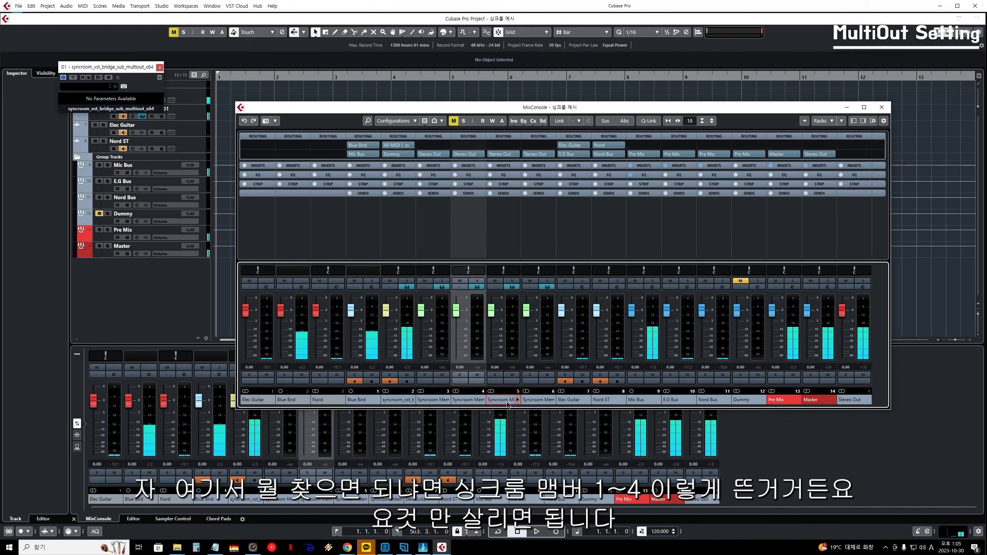
click(503, 402)
click(538, 404)
click(430, 400)
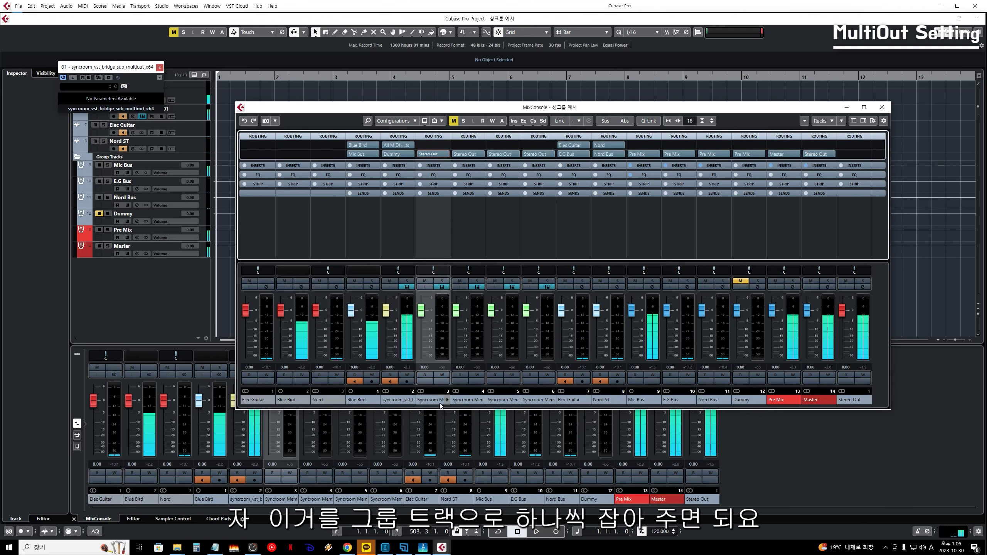
drag(581, 103, 666, 98)
- Add four stereo group tracks named Member, created inside the folder and routed to Pre Mix
click(144, 291)
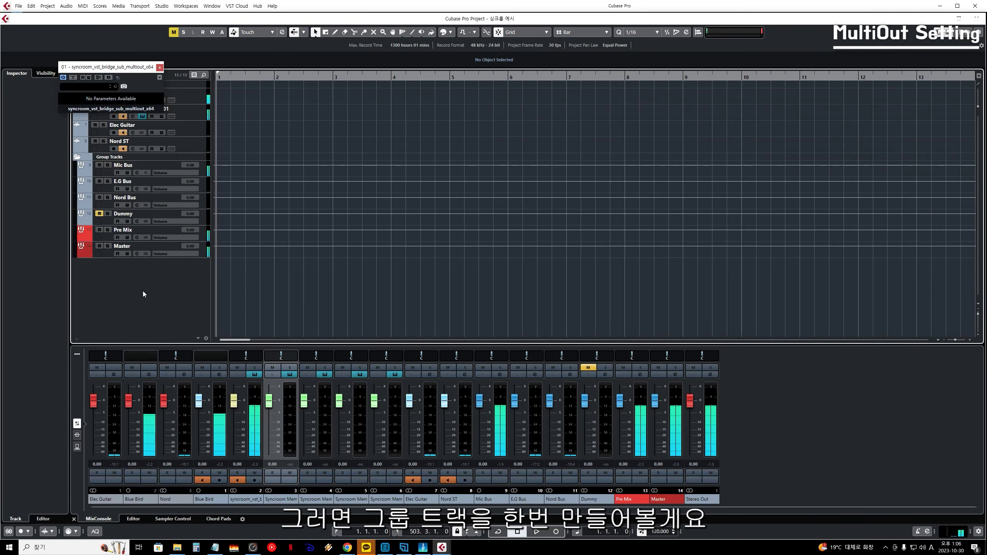
right_click(144, 276)
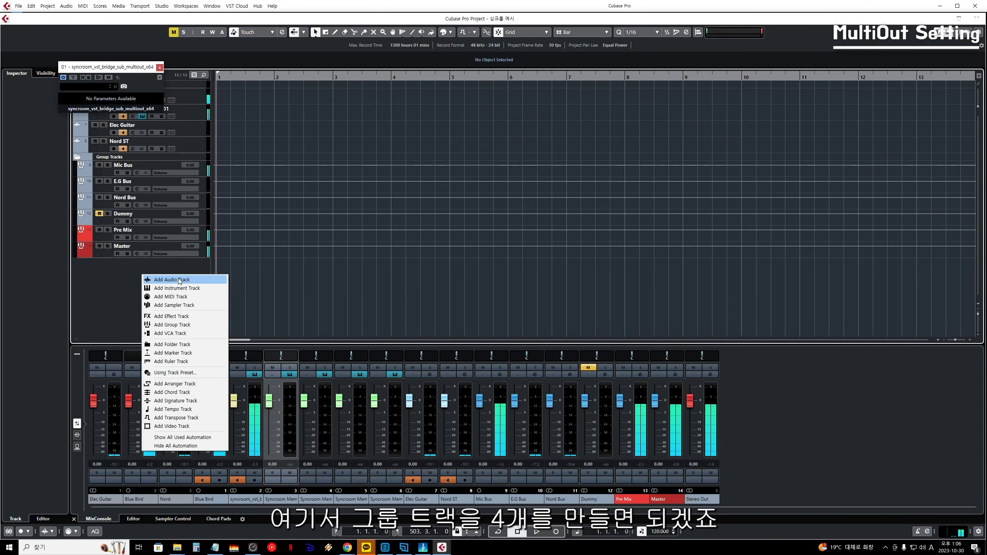
click(172, 325)
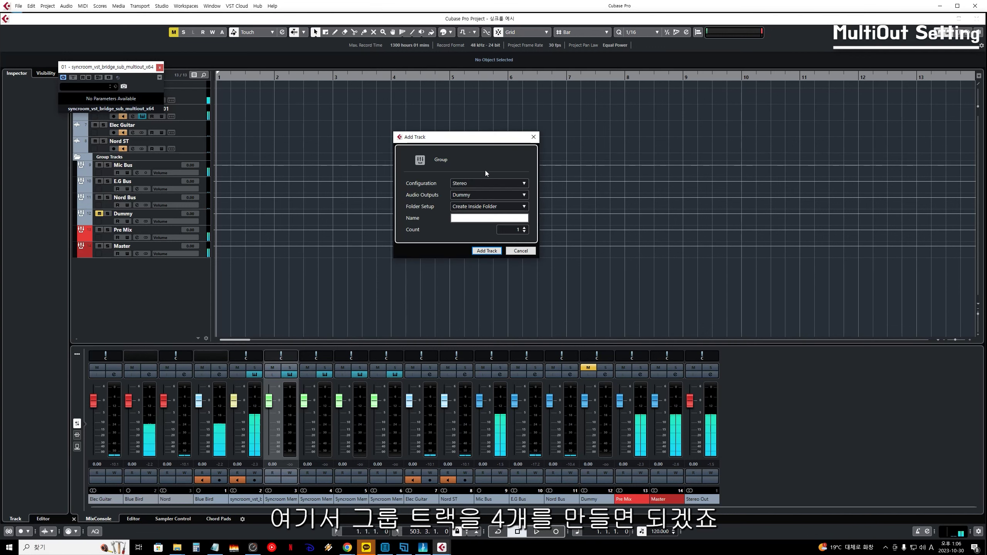
click(478, 195)
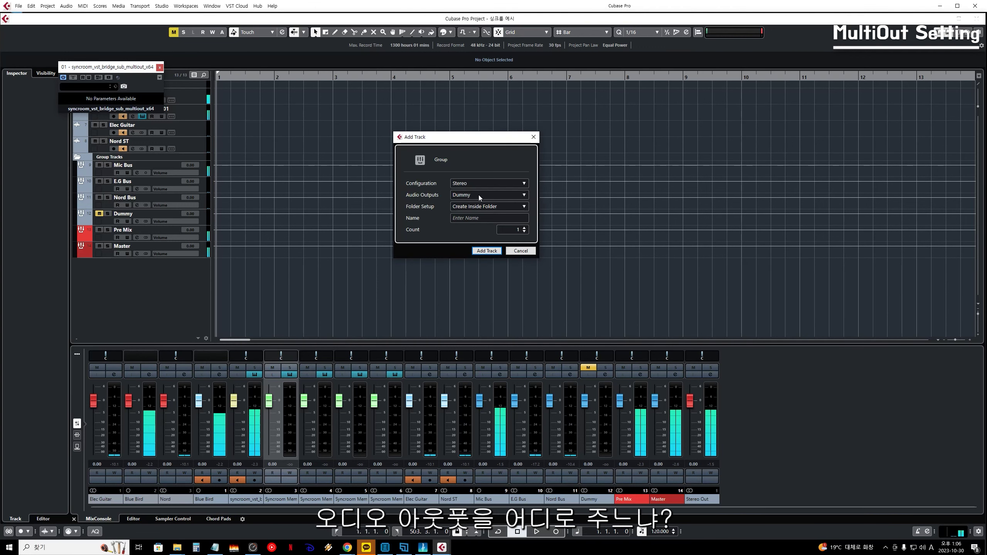
click(523, 195)
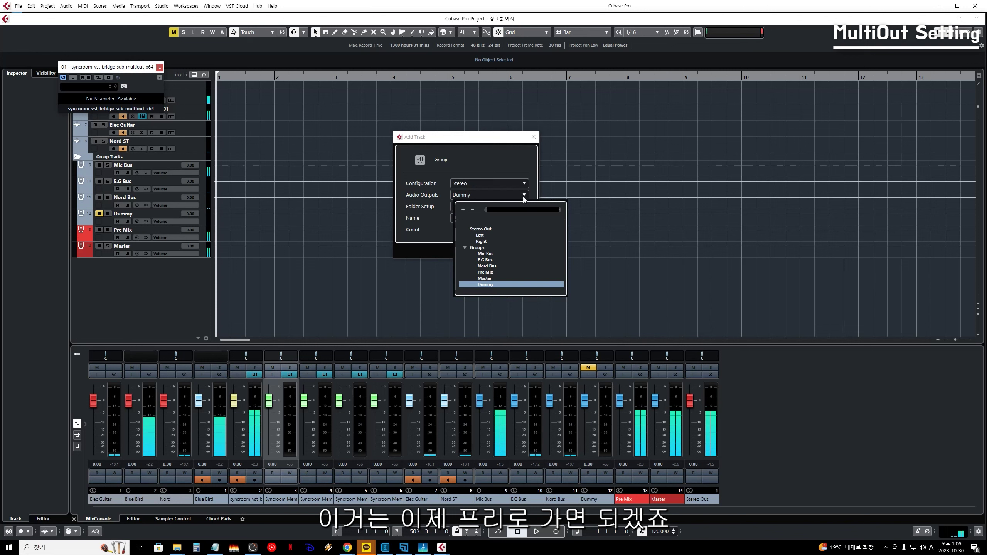
click(506, 272)
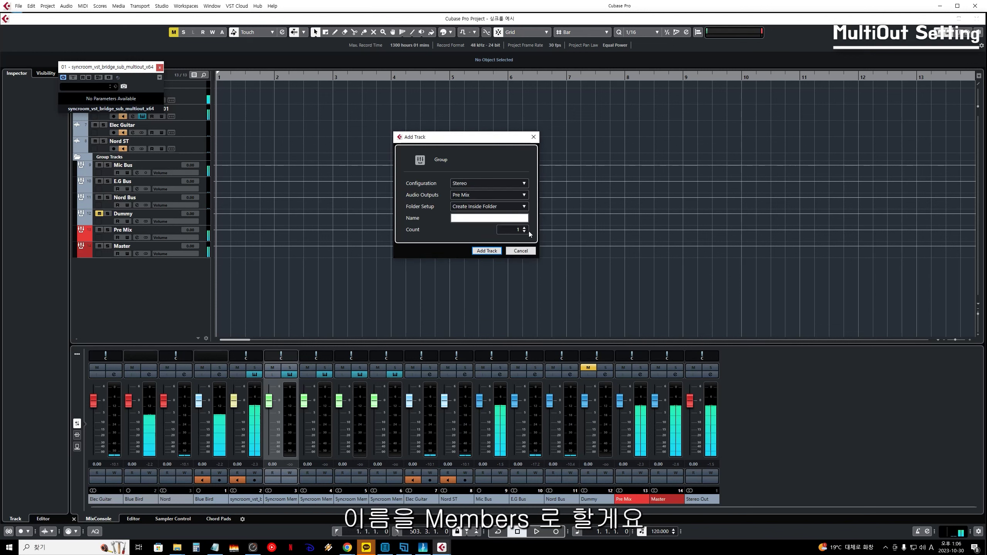
text(Me)
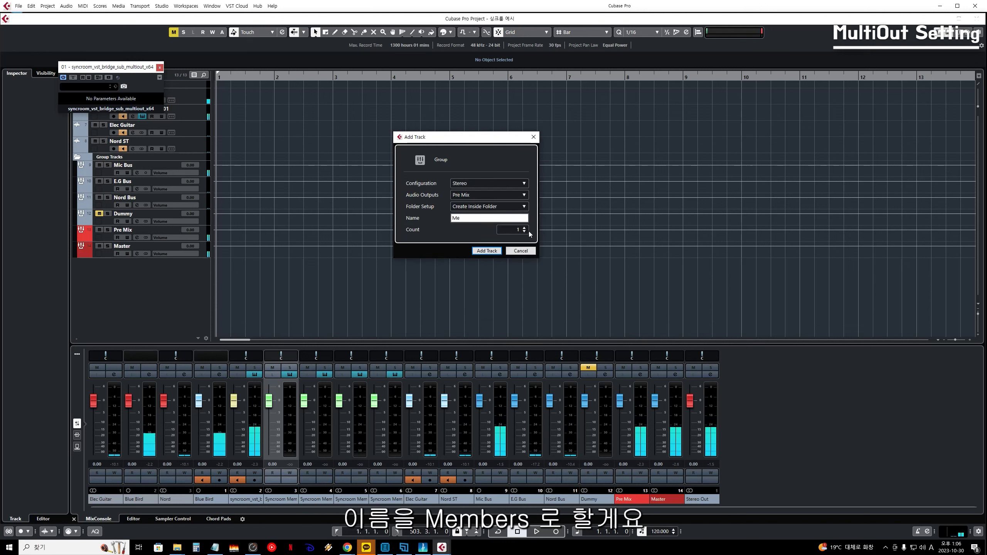
text(smbers)
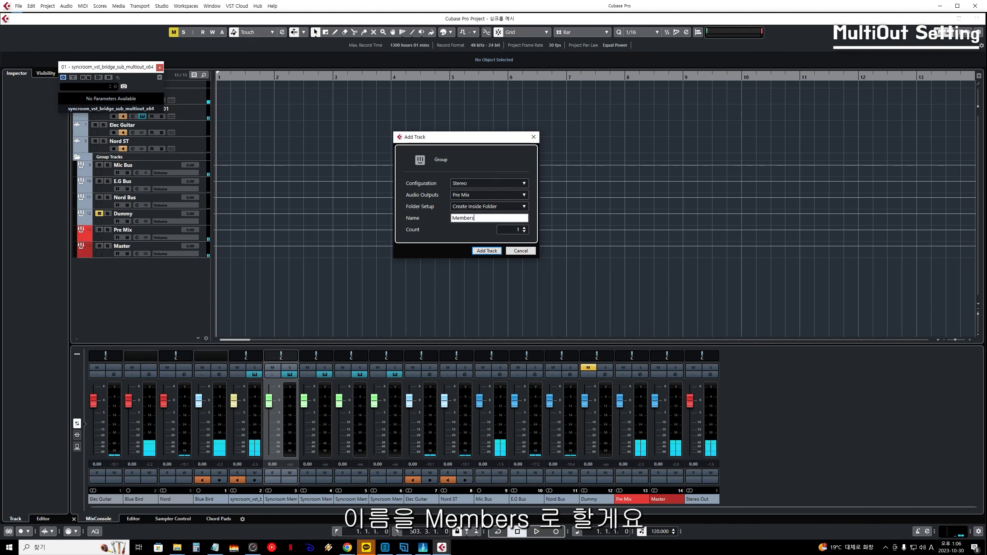
key(BackSpace)
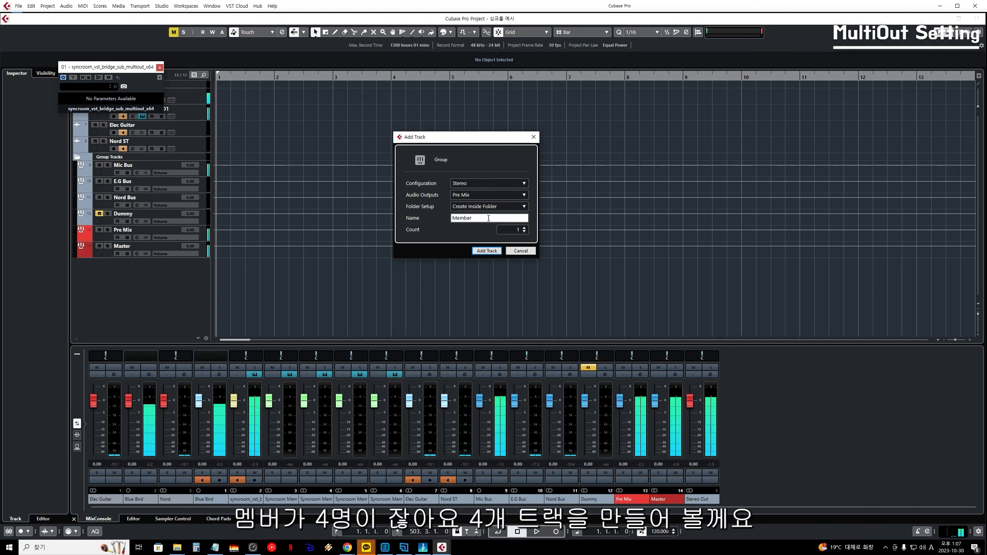
click(524, 228)
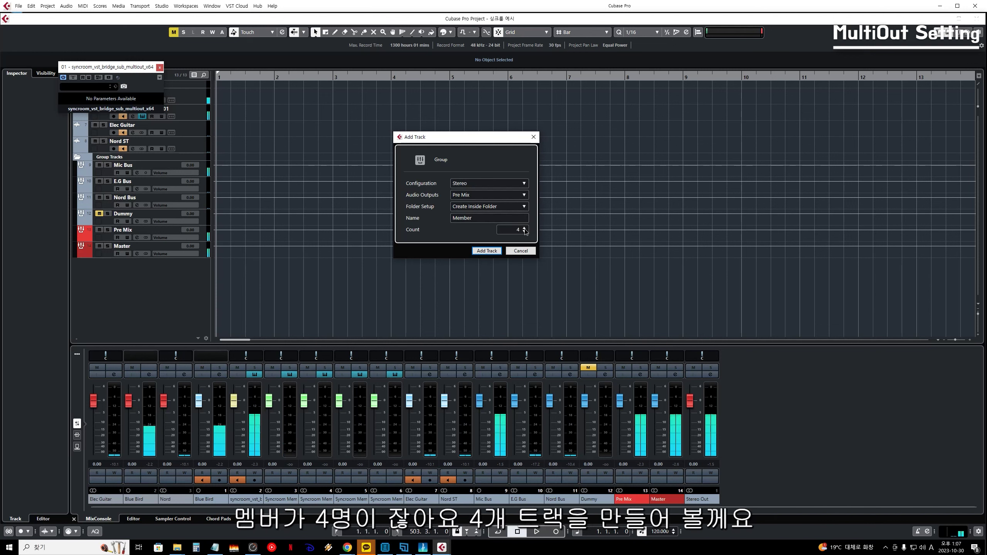
click(487, 251)
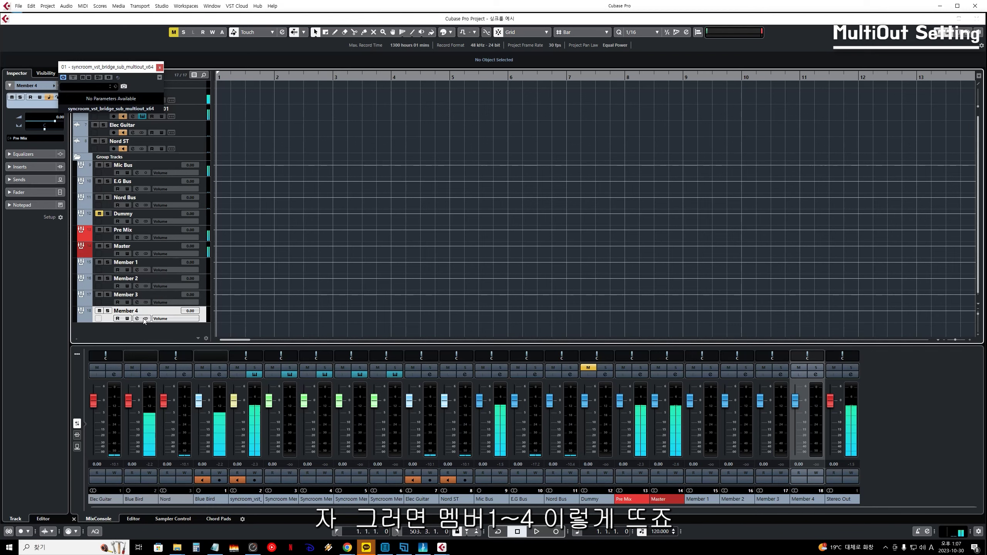
- In the separate MixConsole window, route the four Syncroom Member output channels to the groups Member 1, Member 2, Member 3 and Member 4 respectively
key(F3)
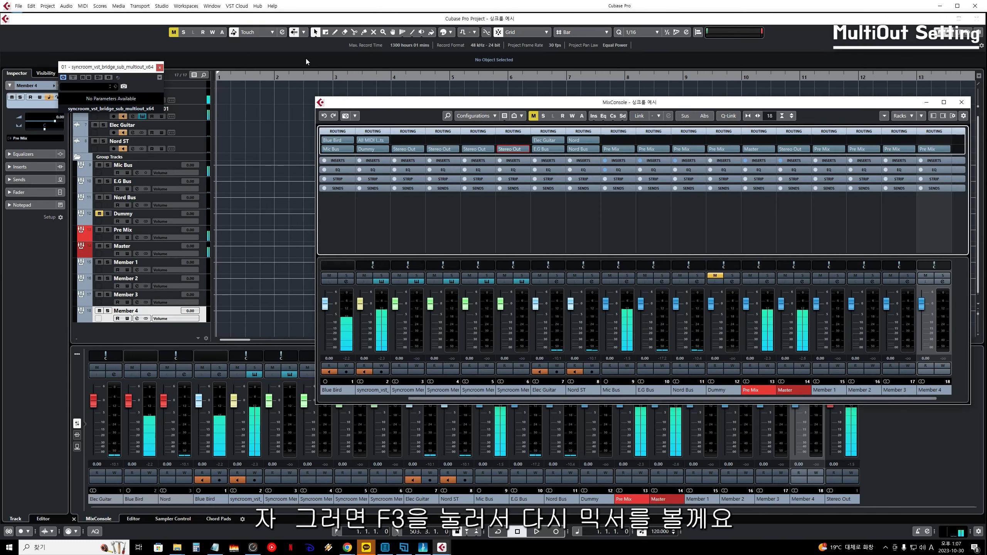
drag(571, 105, 475, 94)
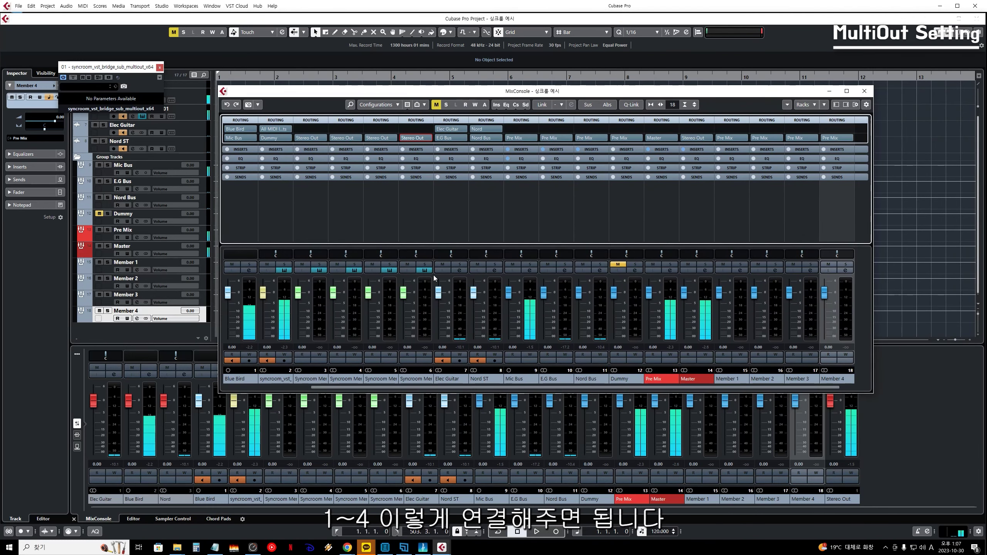
click(316, 138)
click(330, 231)
click(348, 137)
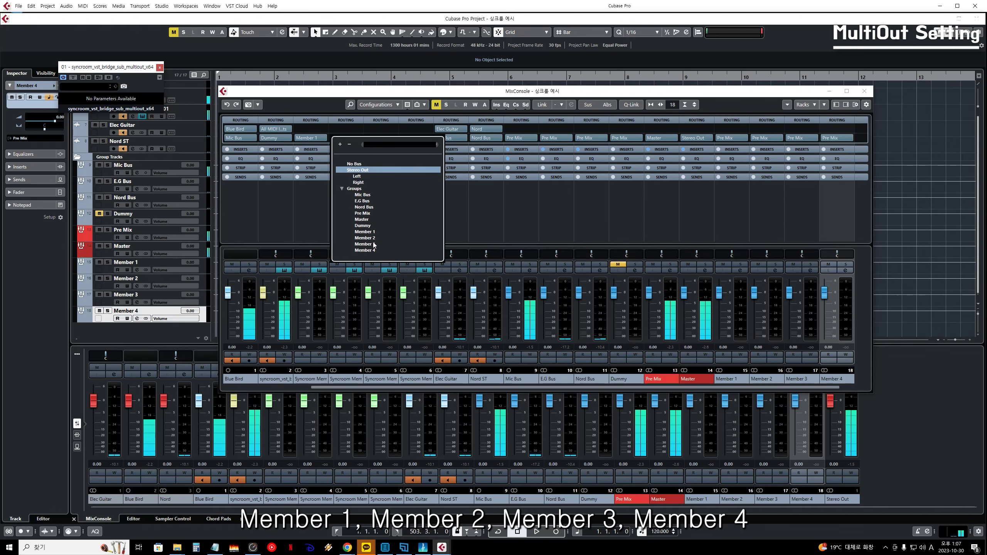
click(373, 238)
click(383, 138)
click(407, 244)
click(416, 138)
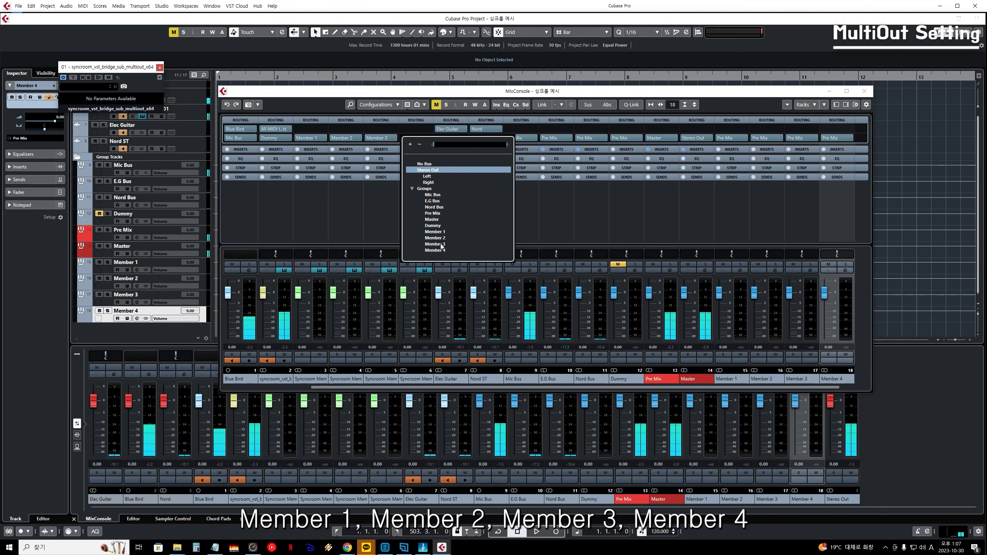
click(433, 249)
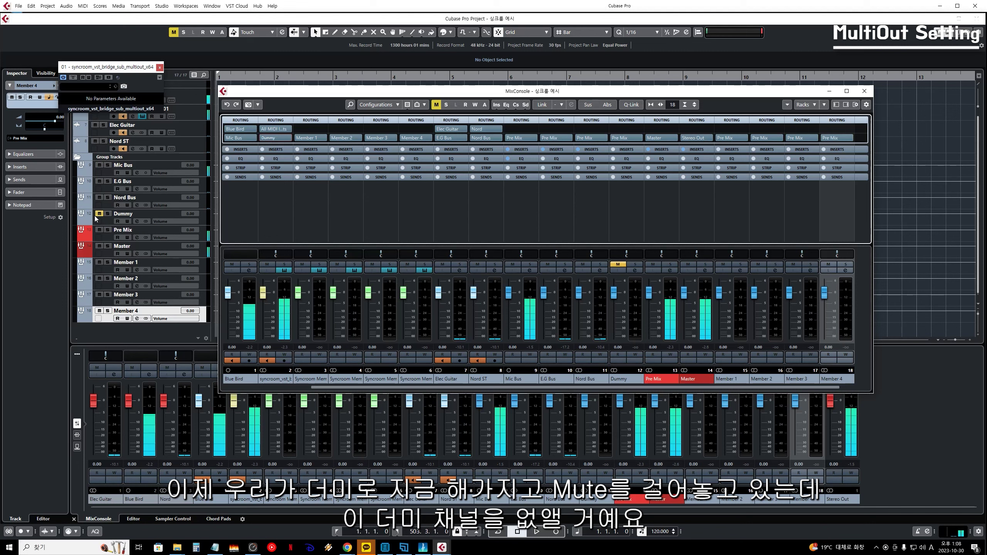
- Set the syncroom bridge channel's output to No Bus and remove the Dummy group track
click(275, 137)
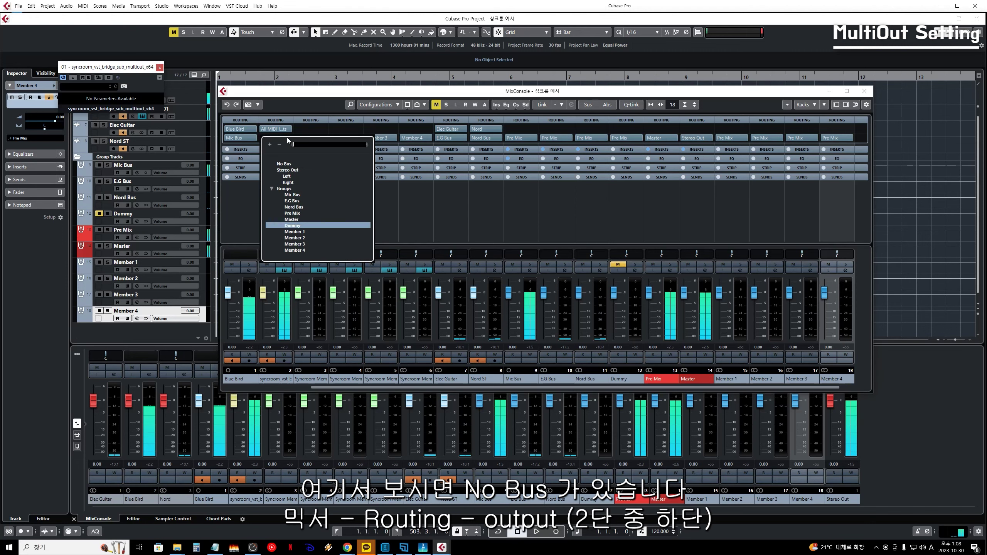
click(285, 166)
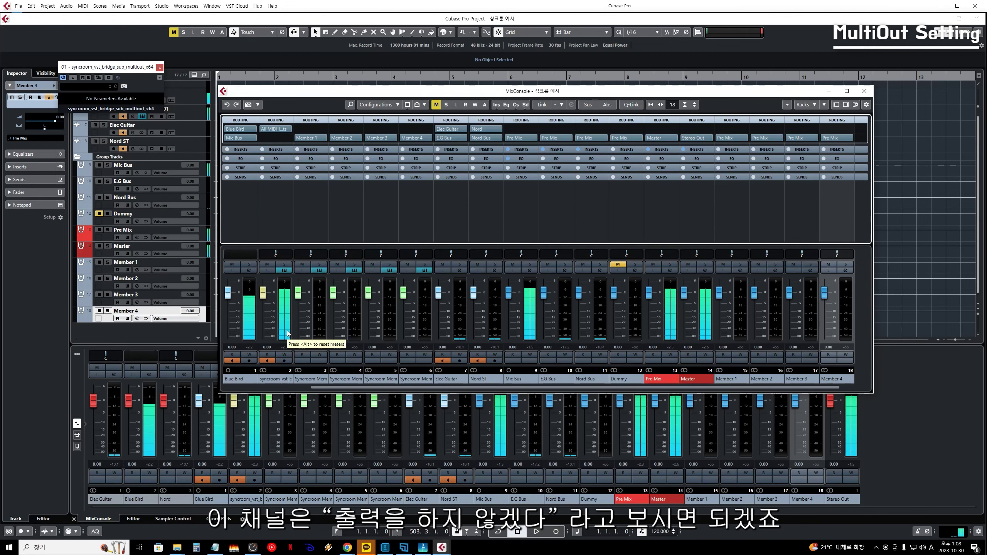
click(204, 219)
right_click(204, 219)
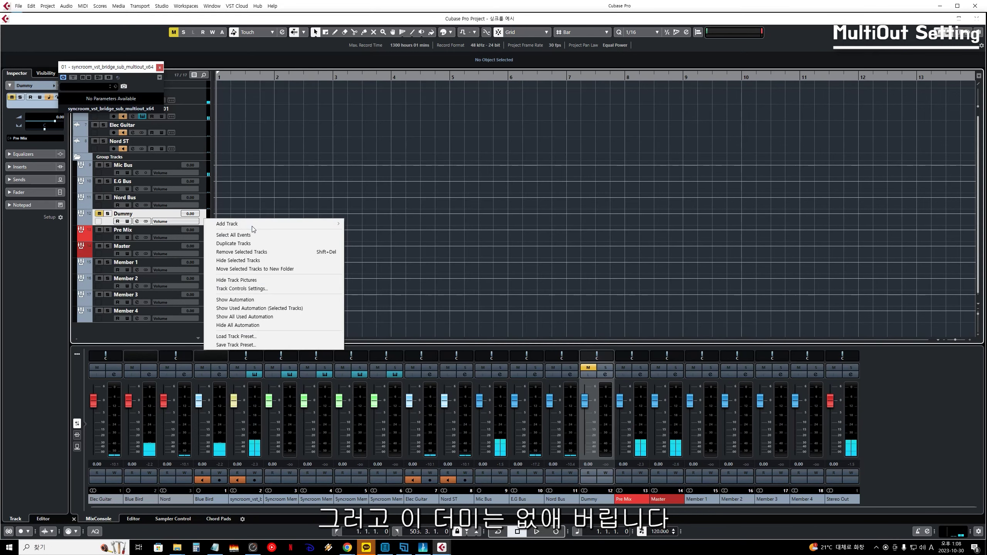
click(241, 251)
- Move the bridge instrument window off the track list and look over the Member 1 to Member 4 group tracks
drag(129, 74, 631, 123)
click(205, 251)
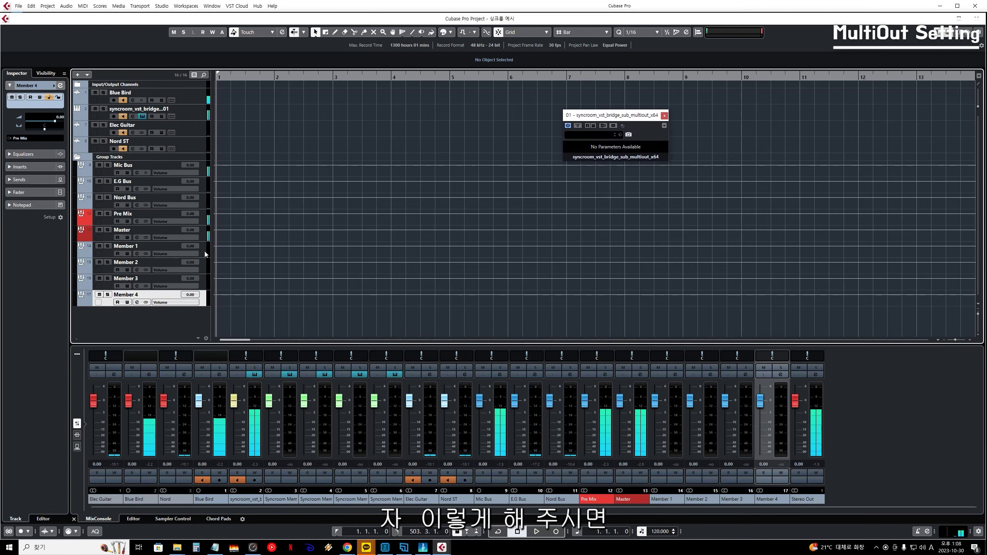
click(205, 269)
click(205, 288)
click(206, 306)
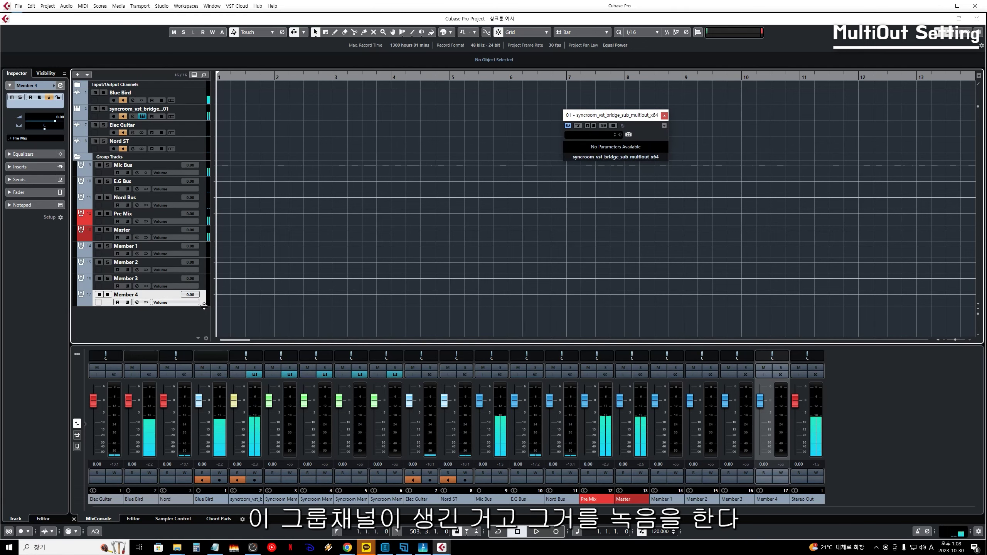
click(202, 146)
click(203, 255)
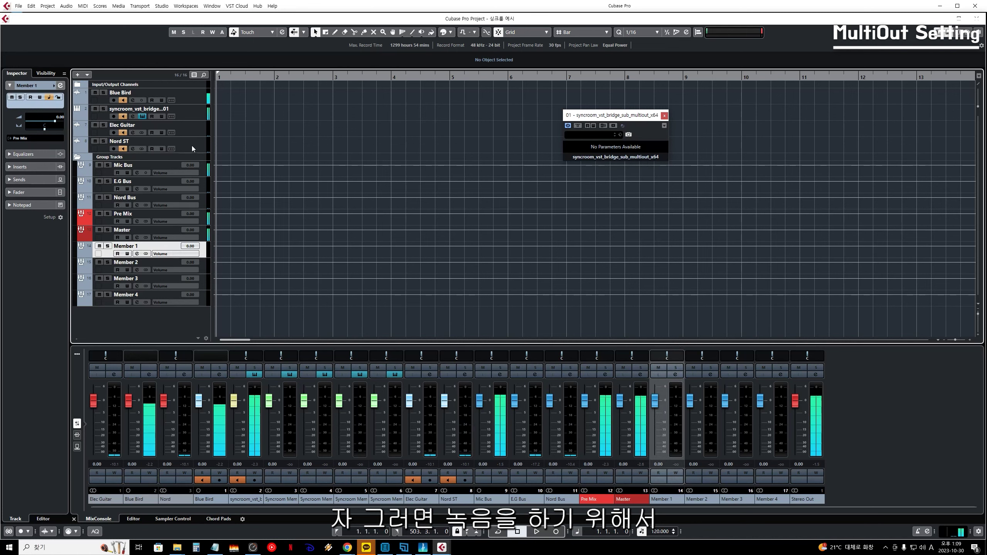
- Add four stereo audio tracks named REC Member below Nord ST, with Elec Guitar as input and Pre Mix as output
click(193, 148)
right_click(192, 149)
mouse_move(217, 155)
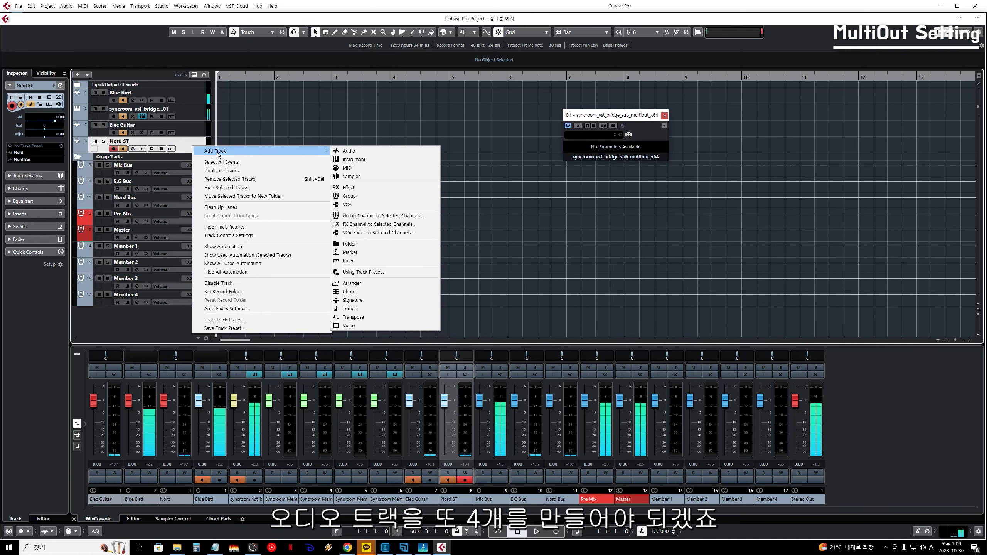
click(364, 152)
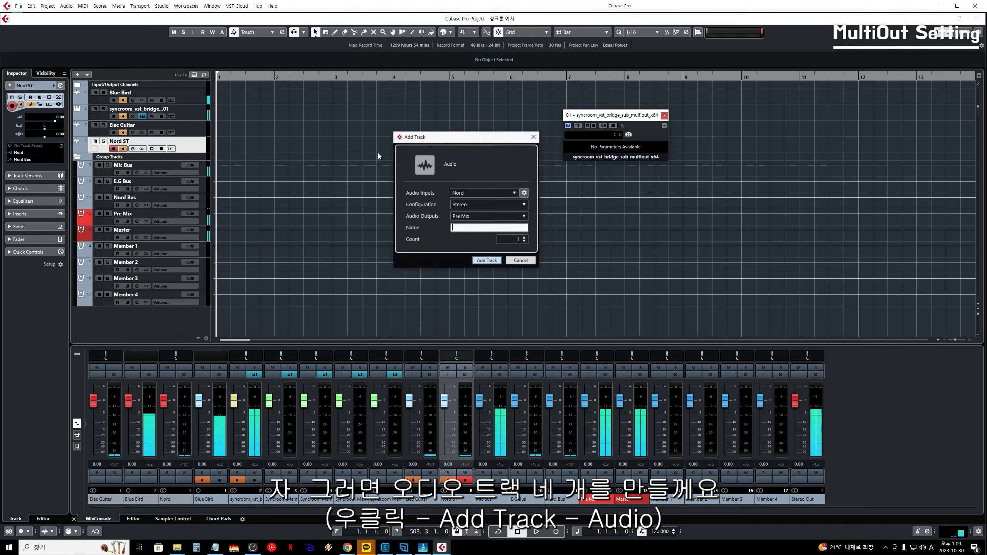
click(513, 193)
click(484, 209)
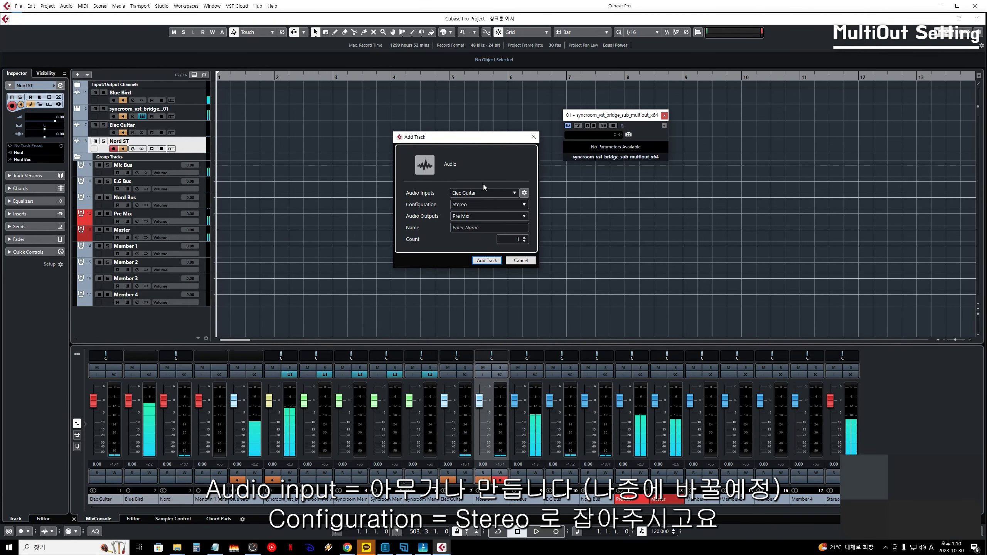
click(503, 205)
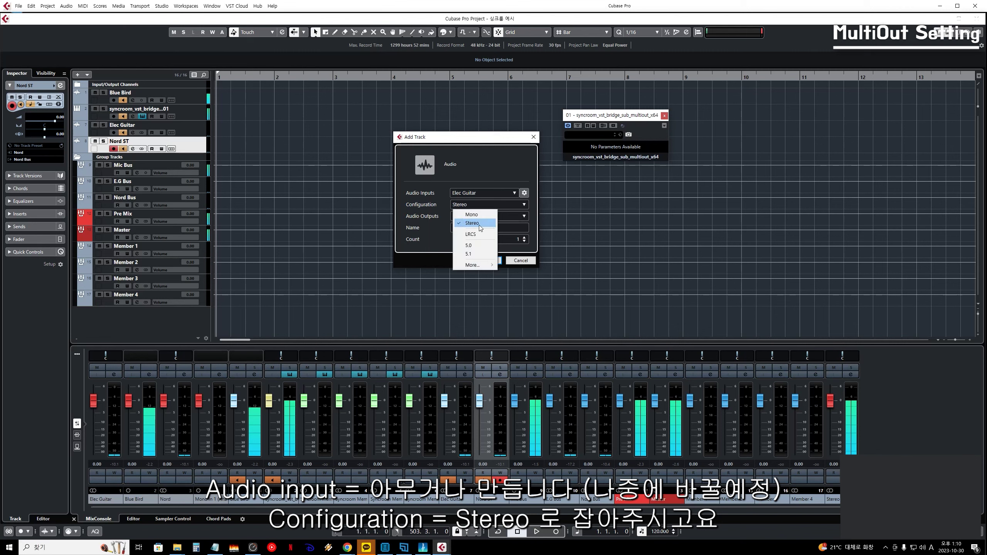
click(468, 219)
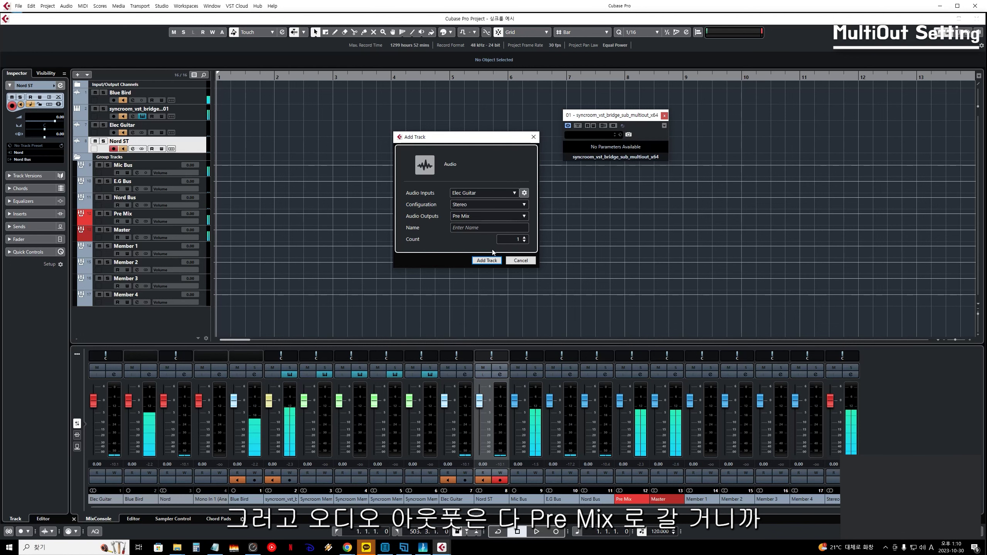
click(491, 229)
text(REC Member)
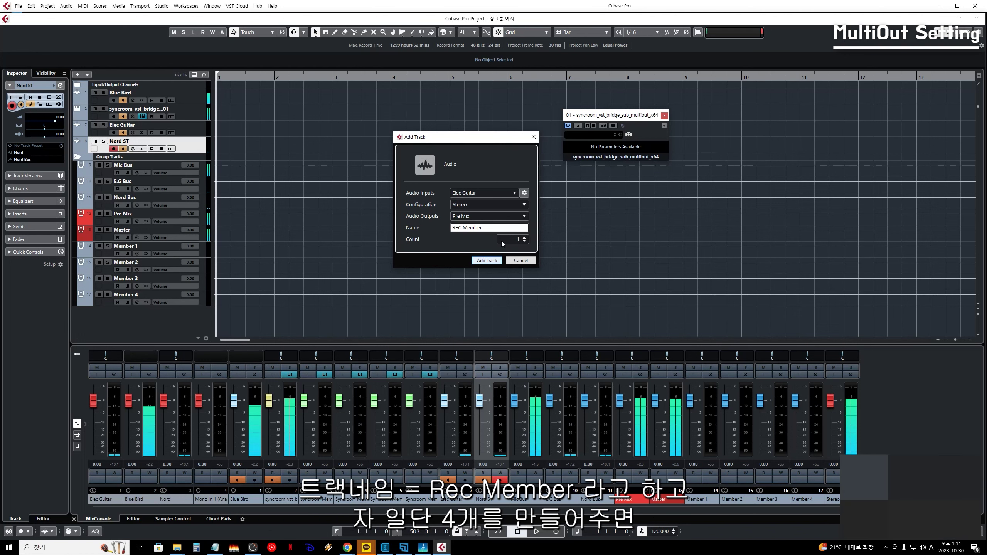
click(494, 260)
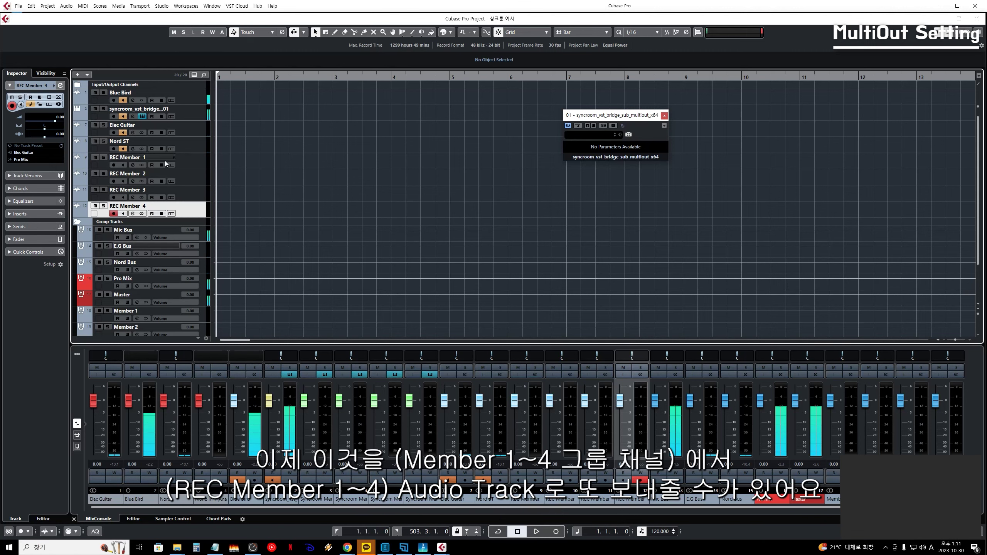
- Set the inputs of REC Member 1 to REC Member 4 to the matching groups Member 1 to Member 4
click(196, 164)
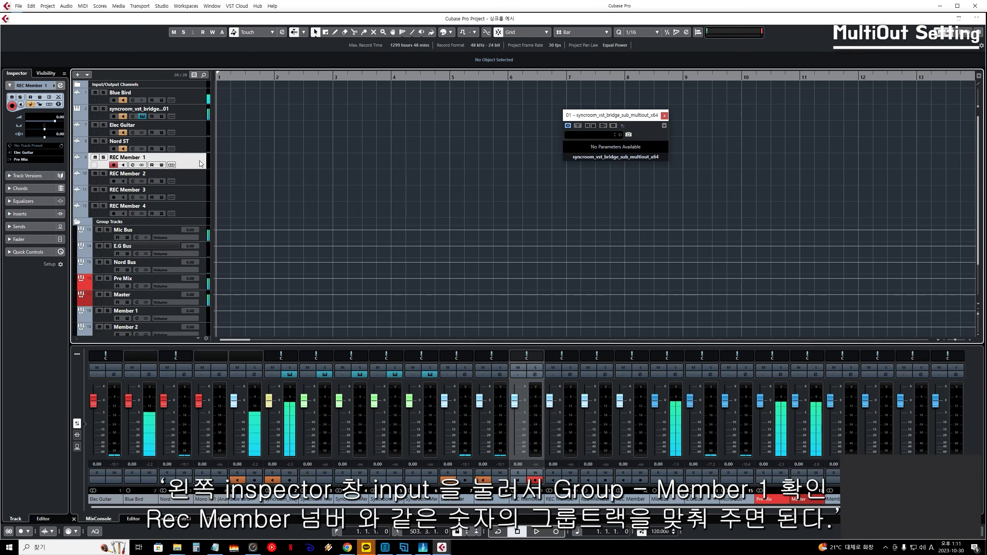
click(29, 153)
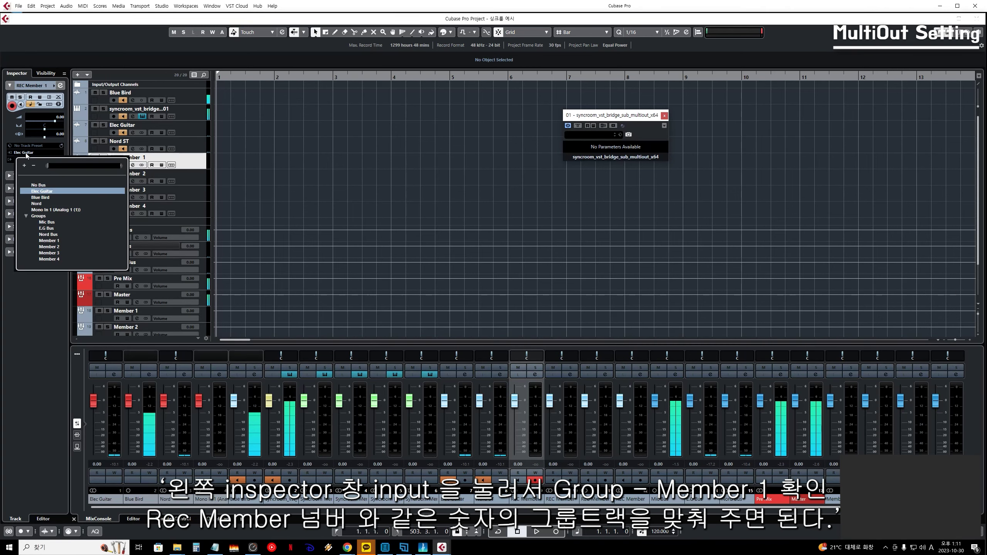
click(55, 241)
click(175, 176)
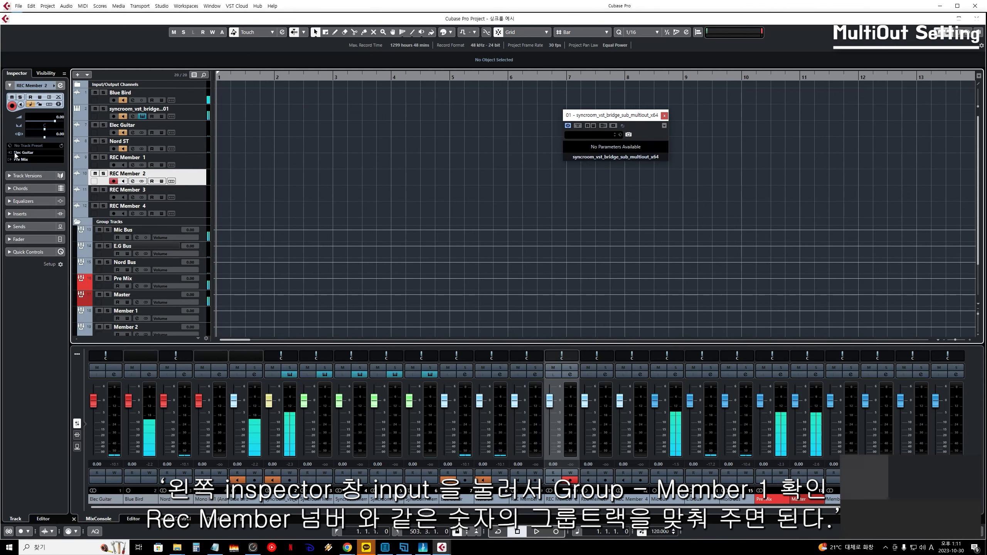
click(29, 153)
click(51, 247)
key(Down)
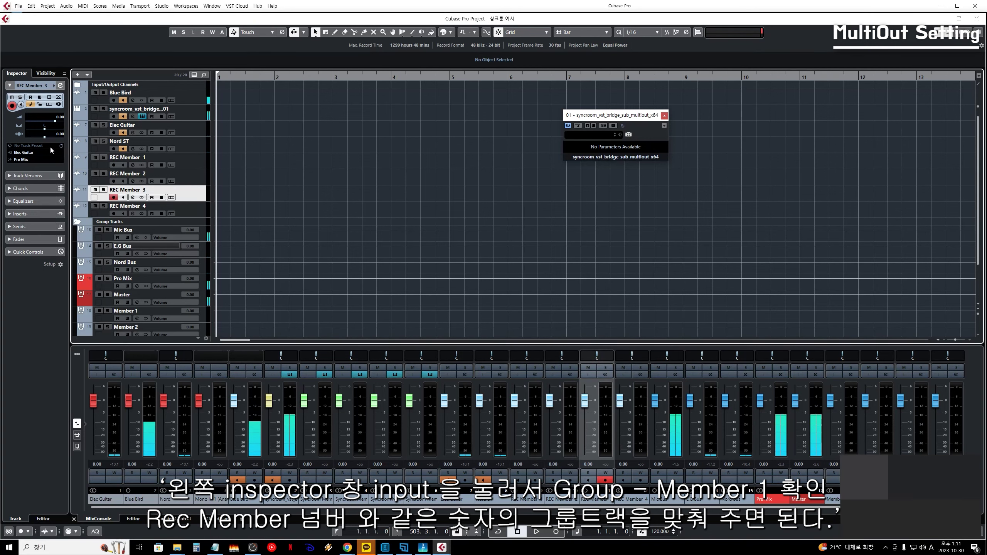
click(34, 152)
click(51, 253)
click(159, 206)
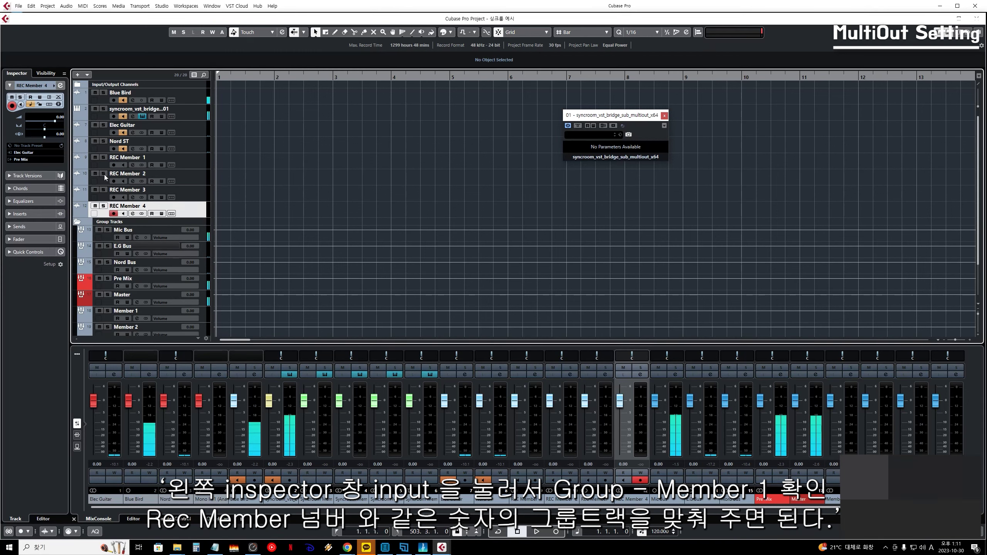
click(32, 153)
click(57, 259)
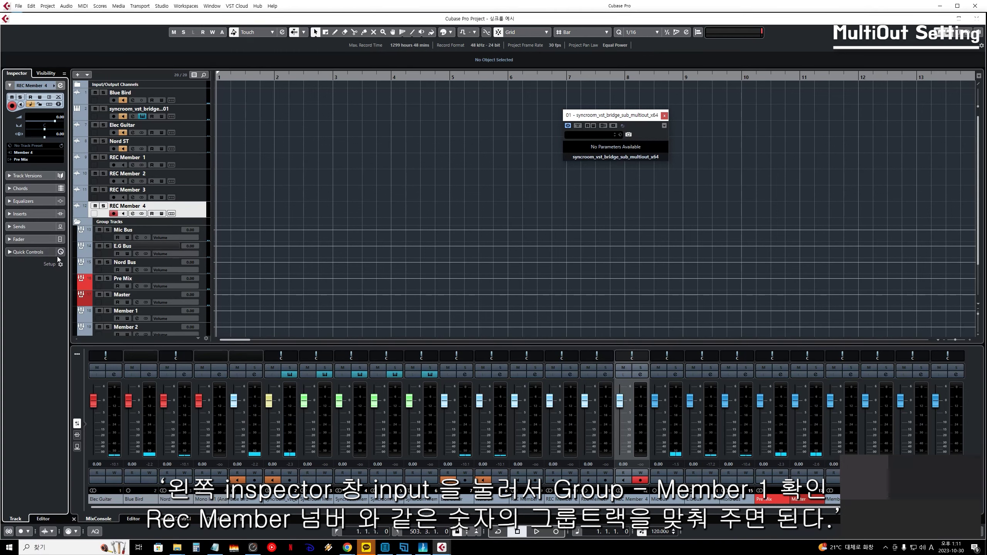
- Select the four REC Member tracks together and start a simultaneous test recording on them
click(197, 182)
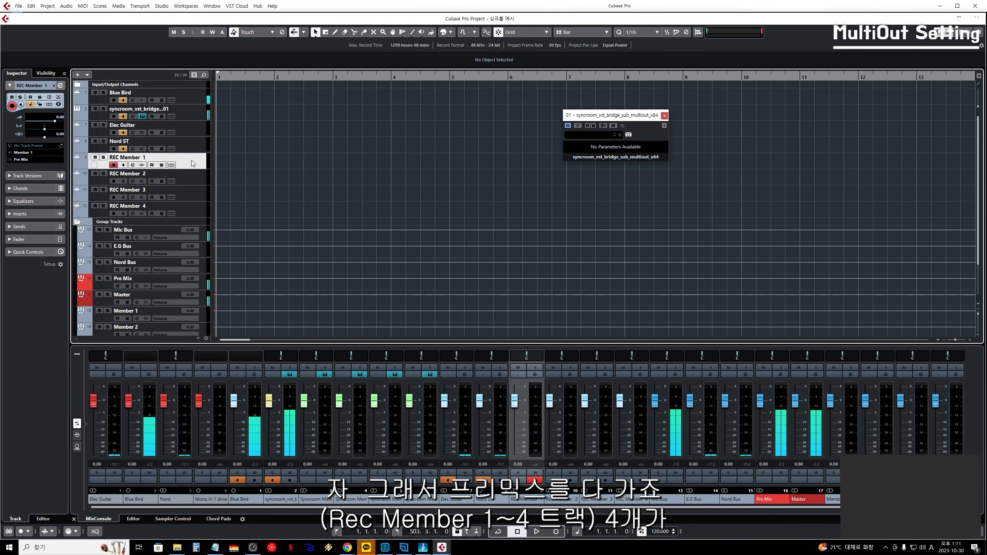
click(196, 196)
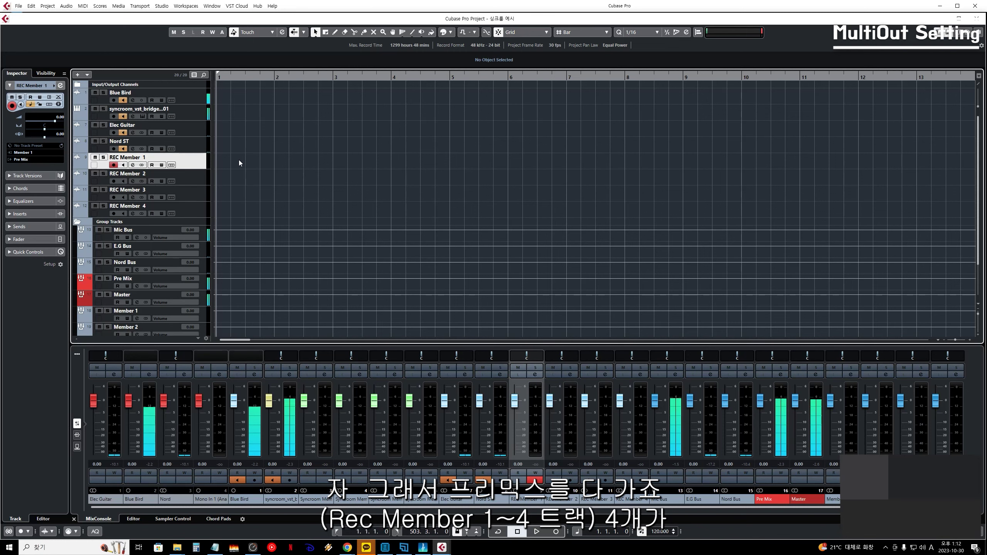
ctrl+click(193, 180)
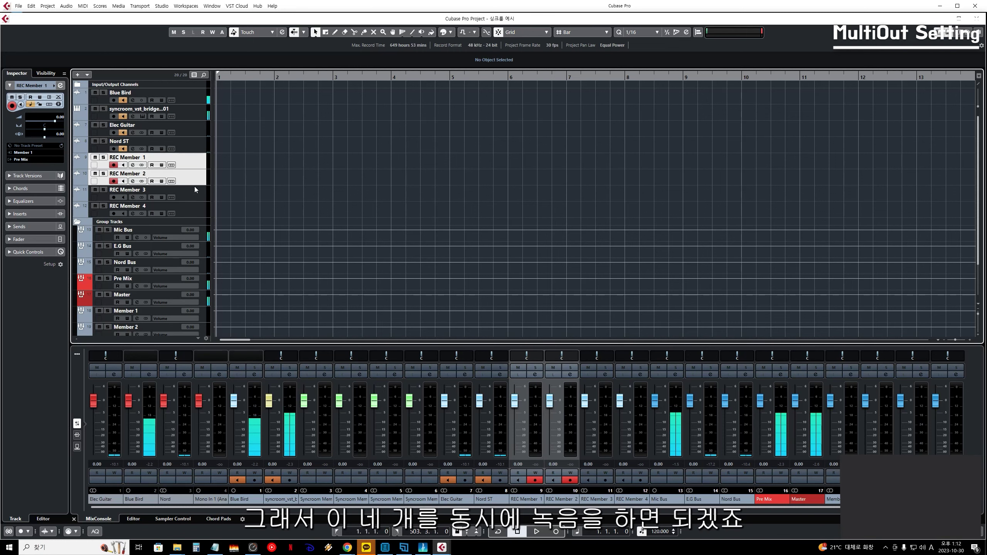
ctrl+click(194, 196)
ctrl+click(196, 212)
key(KP_Multiply)
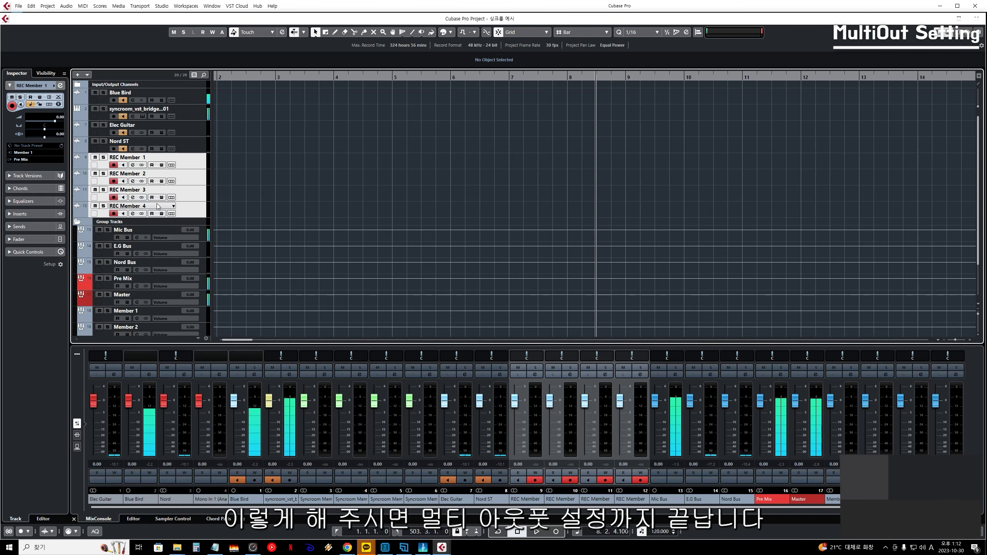
- Move the Member 1 to Member 4 group tracks together into a new folder
scroll(171, 206, down, 3)
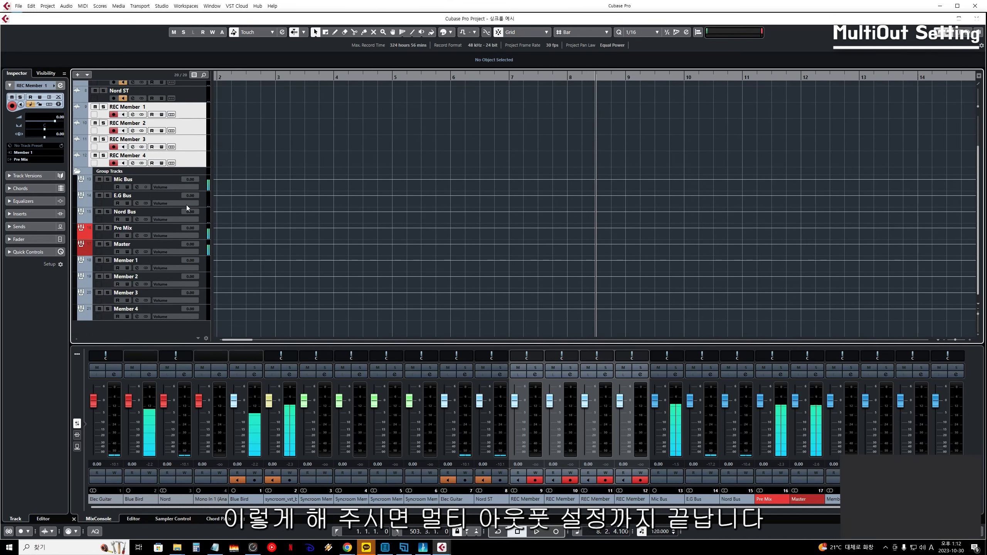
click(202, 264)
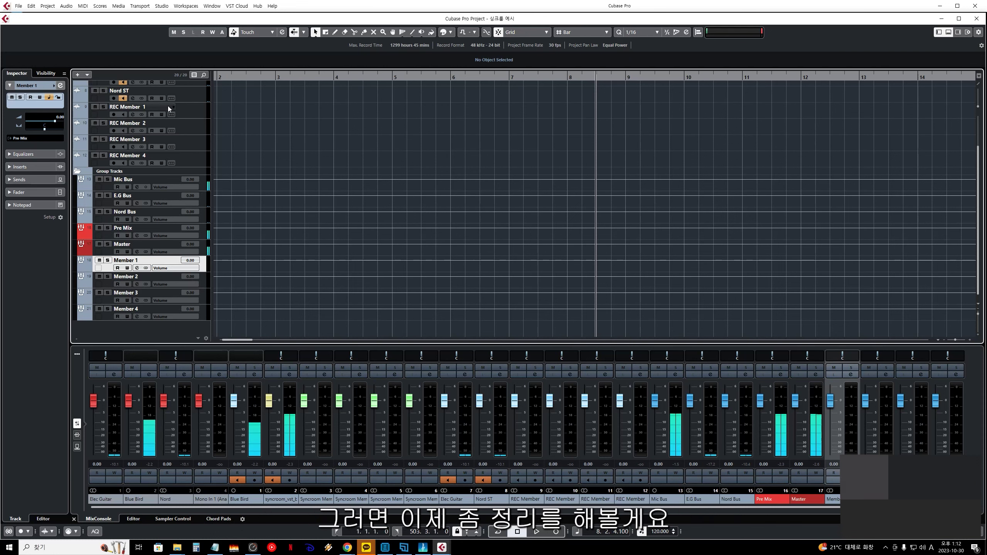
shift+click(203, 321)
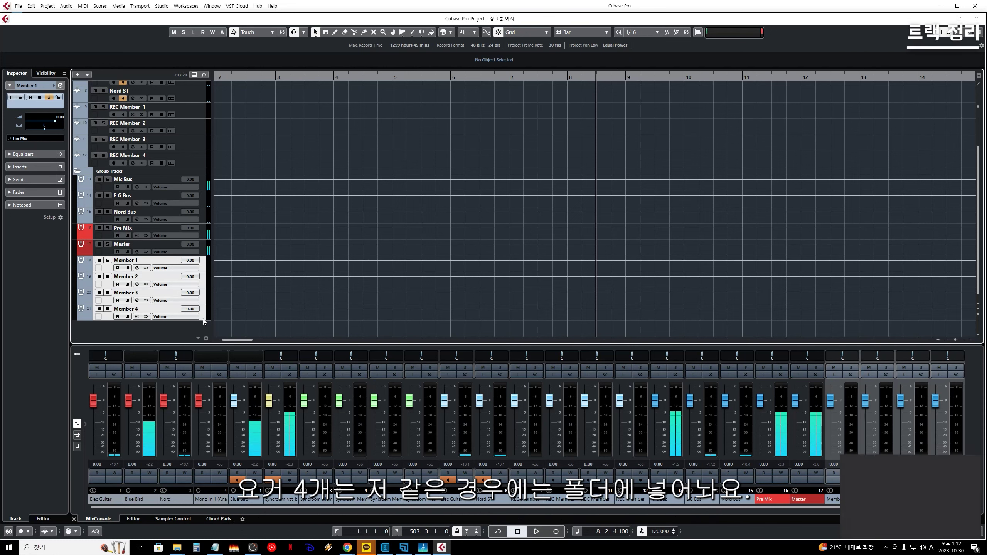
right_click(200, 266)
mouse_move(252, 274)
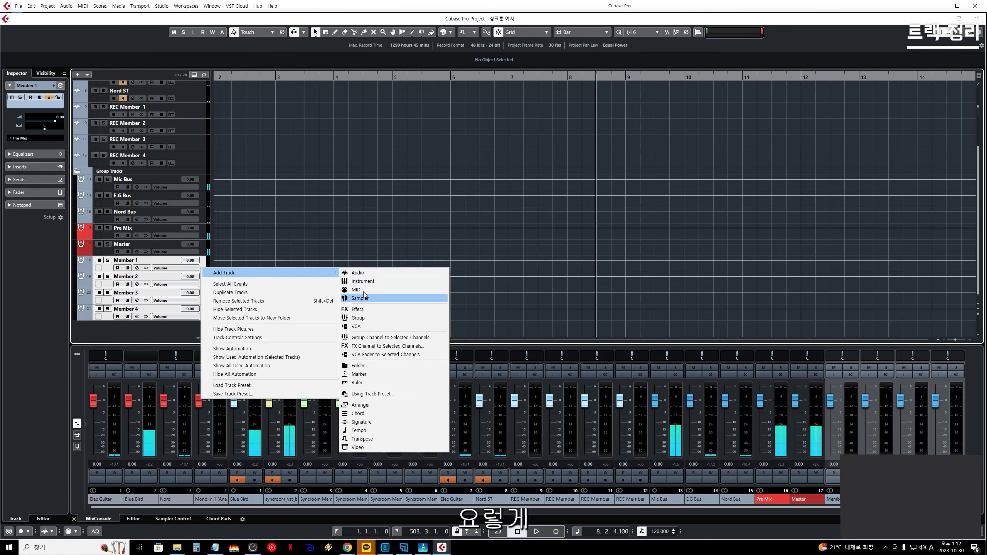
click(252, 318)
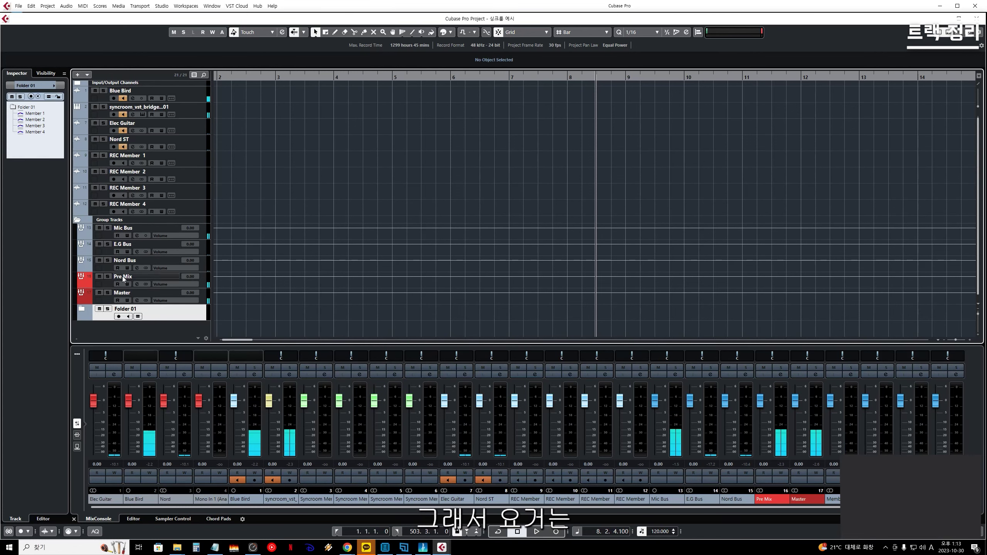
- Rename the new folder holding the Member groups as Member bus
double_click(129, 309)
key(BackSpace)
text(ME)
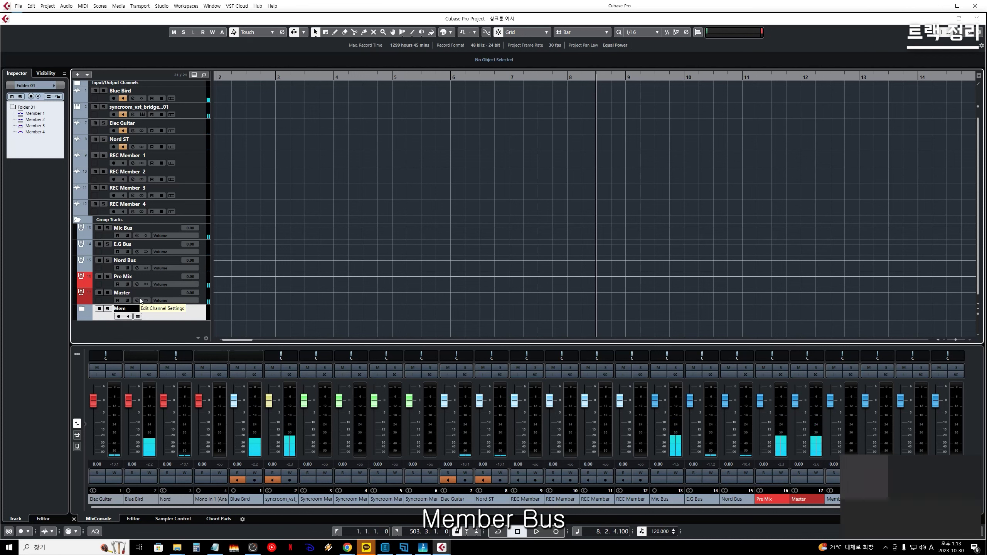
text(mber bus)
key(Return)
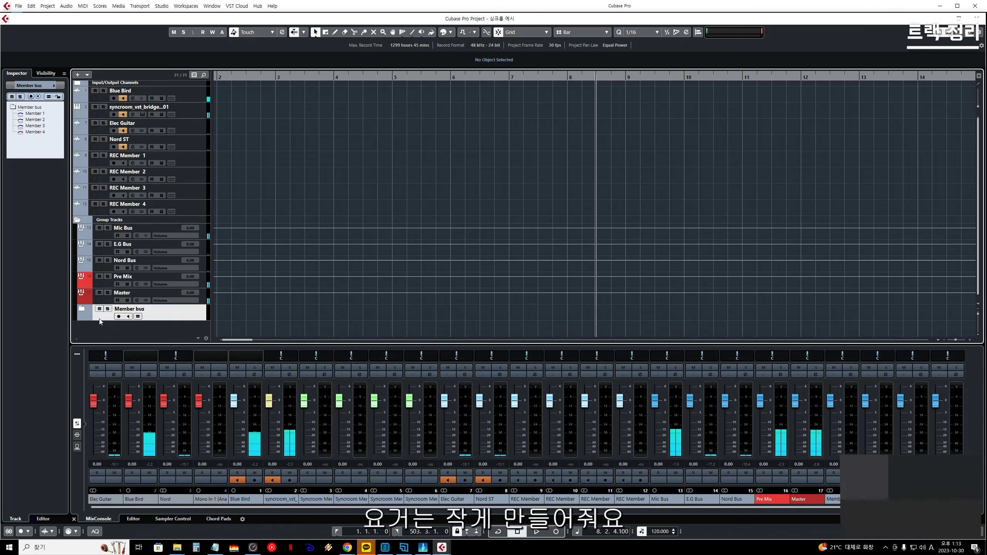
- Reduce the track height of the collapsed Member bus folder to a single row
drag(103, 315, 104, 314)
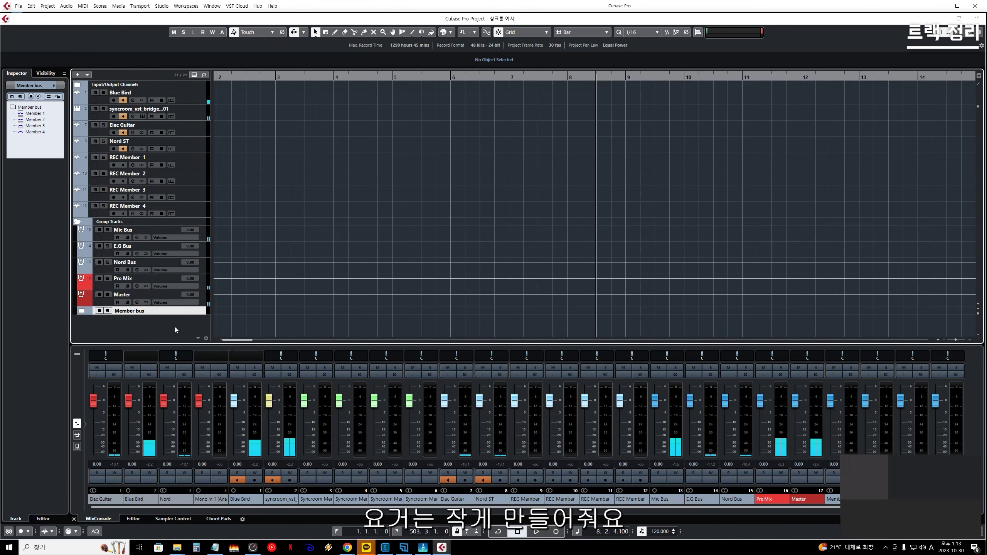
click(155, 222)
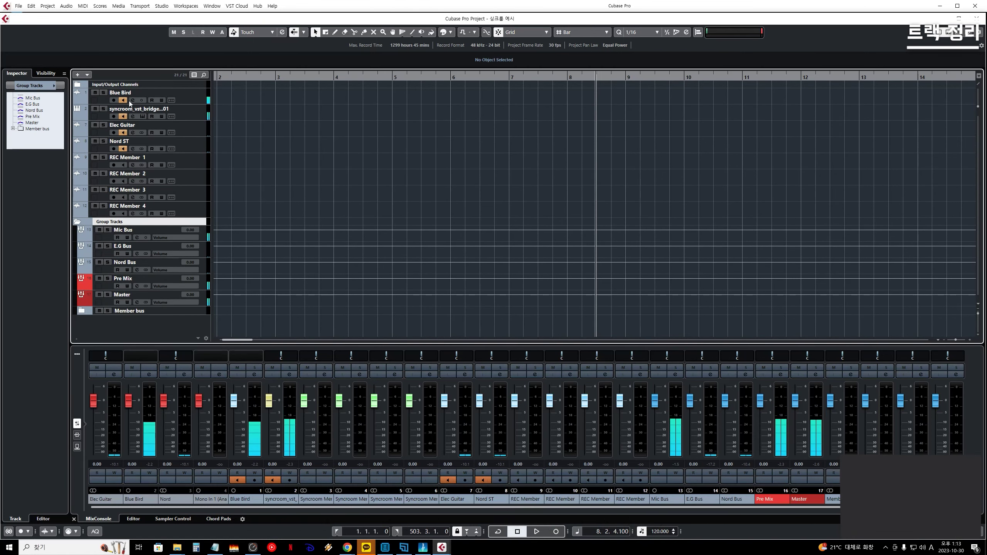
- Add a folder track below the Nord ST track and name it Instruments
click(196, 98)
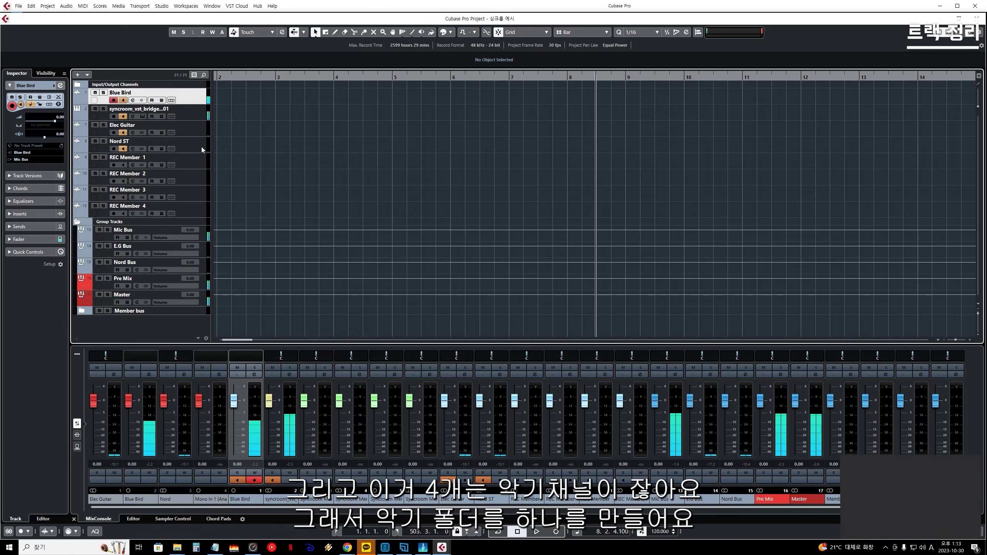
shift+click(201, 146)
right_click(200, 95)
mouse_move(240, 104)
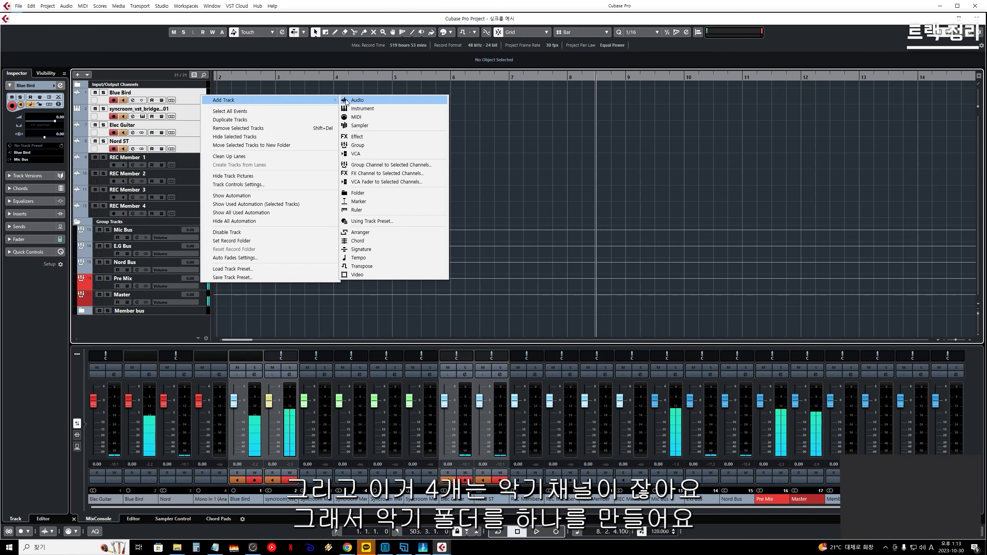
click(358, 193)
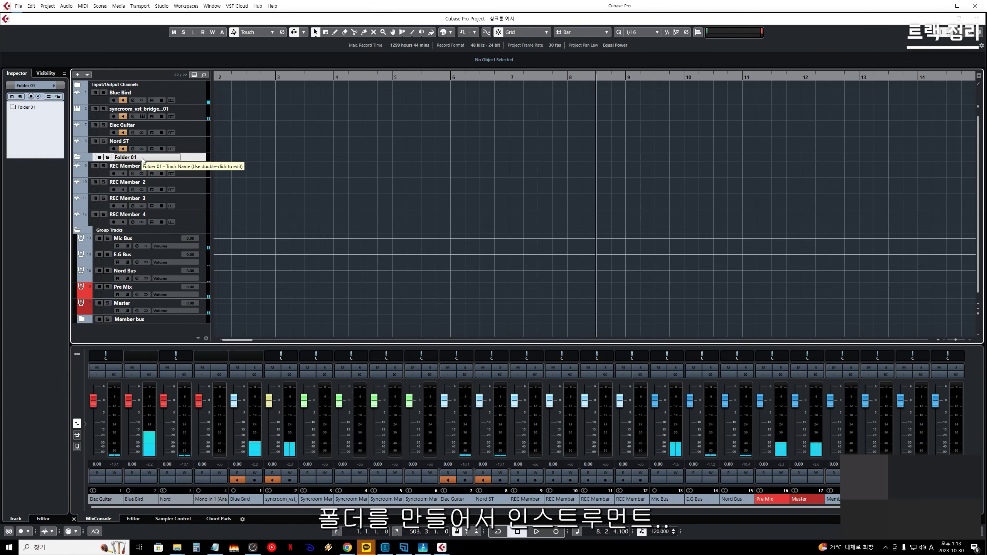
text(Ins)
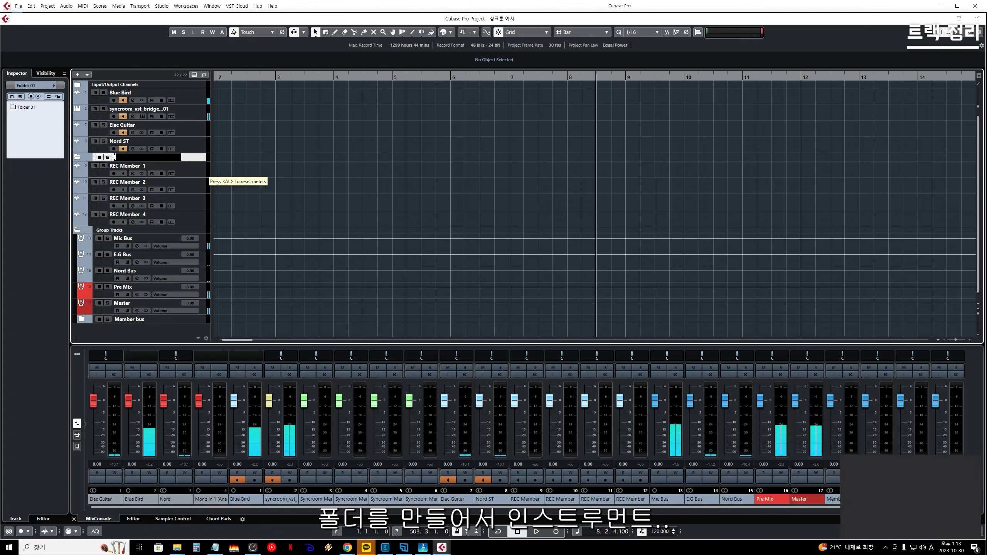
text(truments)
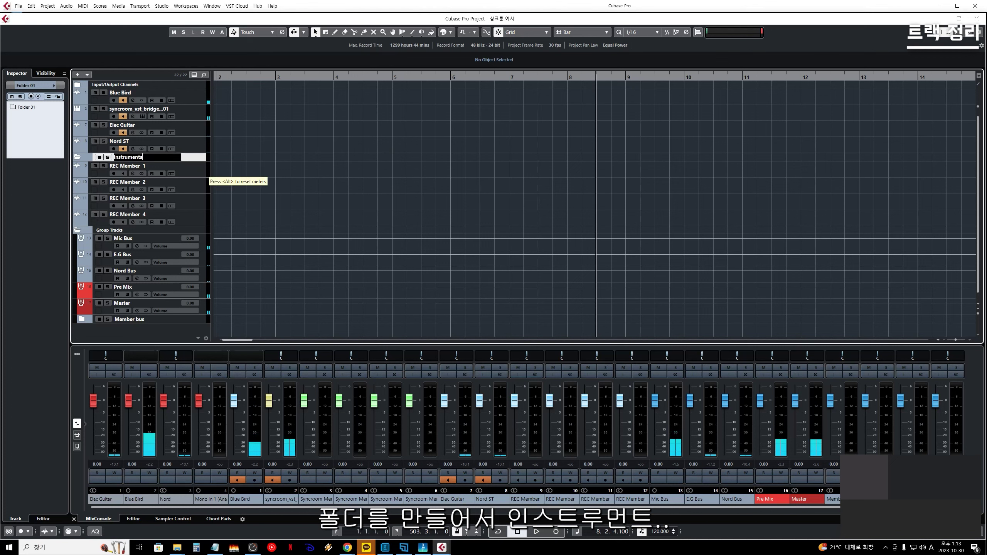
key(Return)
- Move the four tracks from Blue Bird to Nord ST into the Instruments folder and collapse it to a single row
click(198, 96)
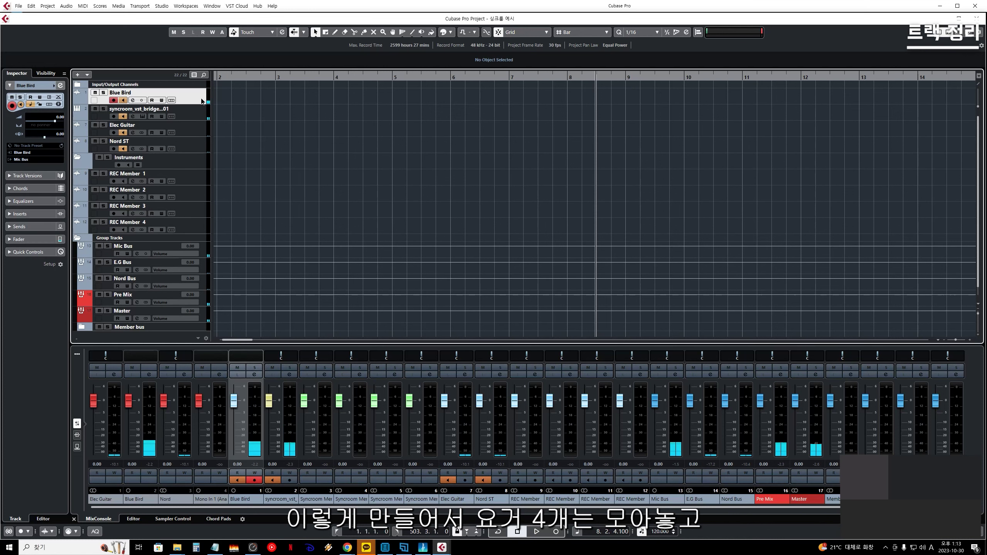
shift+click(198, 146)
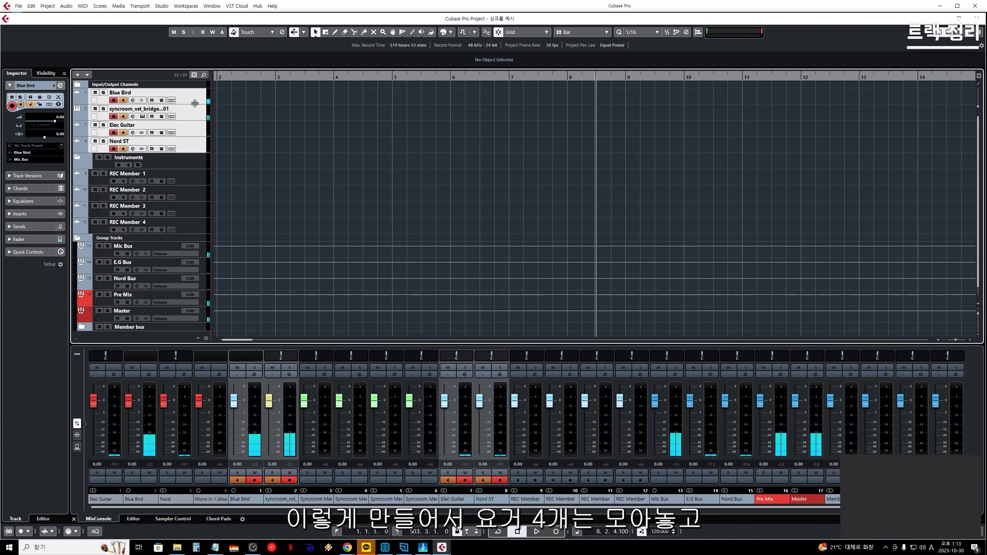
drag(195, 101, 200, 159)
click(77, 93)
drag(93, 103, 93, 96)
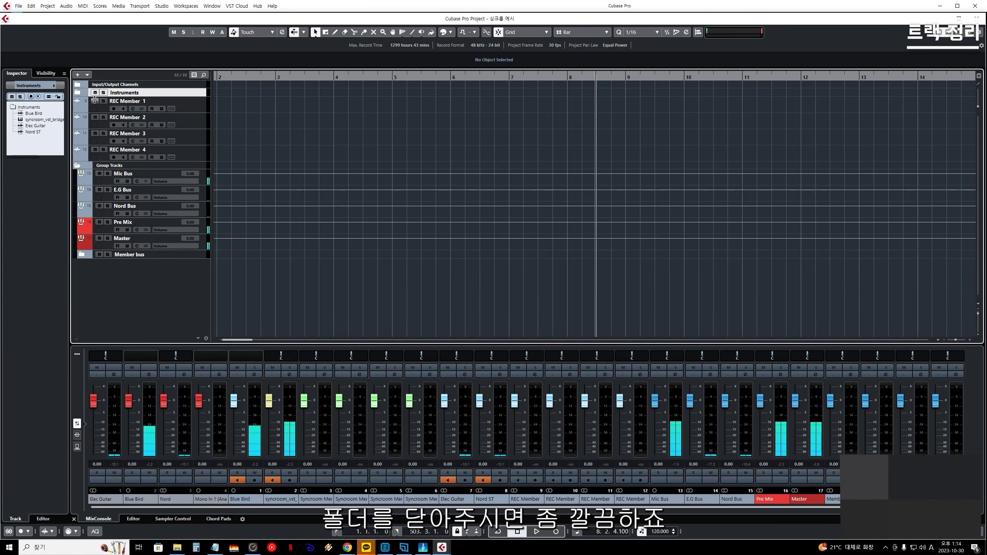
- Duplicate the Elec Guitar track inside the Instruments folder
click(199, 109)
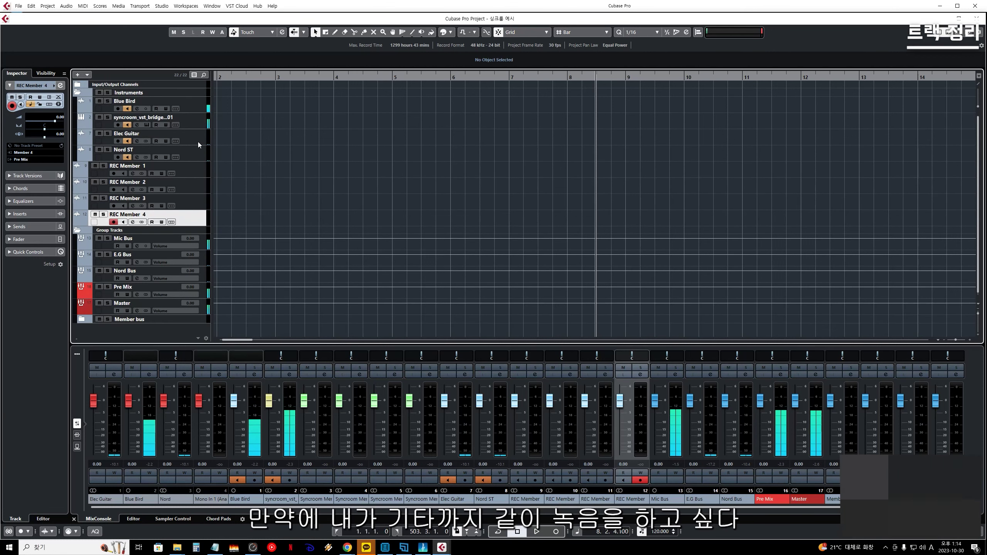
click(197, 141)
right_click(198, 143)
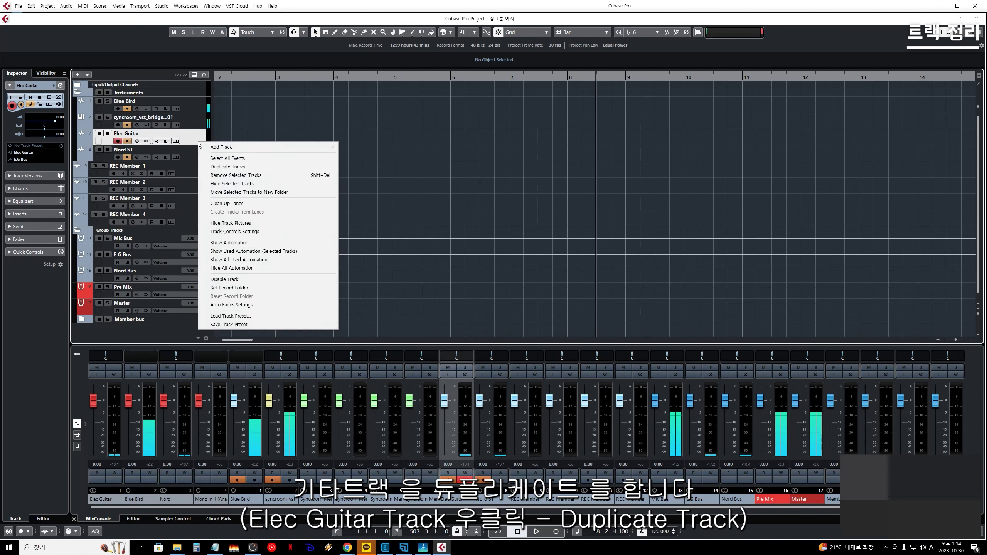
click(262, 169)
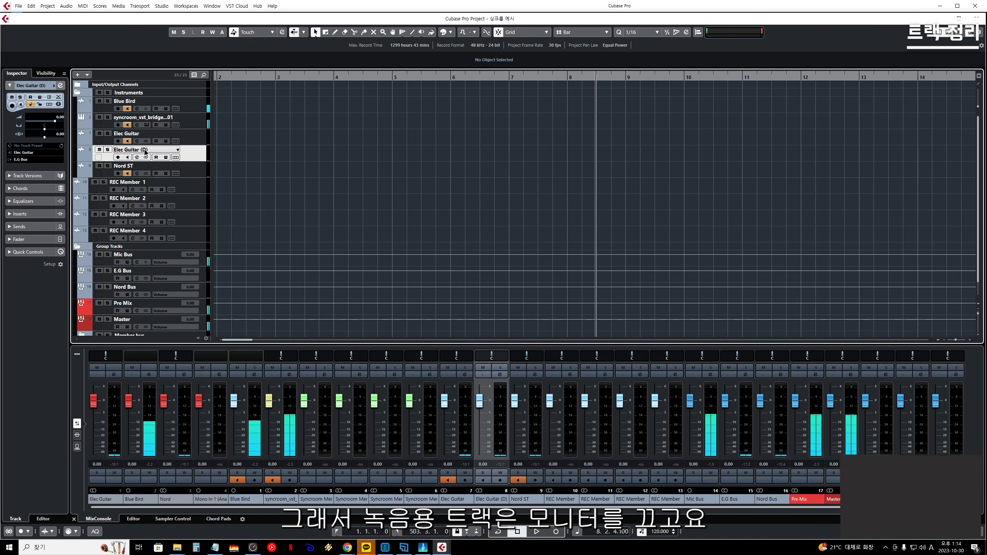
- Rename the duplicated guitar track as Elec Guitar and move it out of the Instruments folder, above REC Member 1
double_click(133, 149)
click(164, 150)
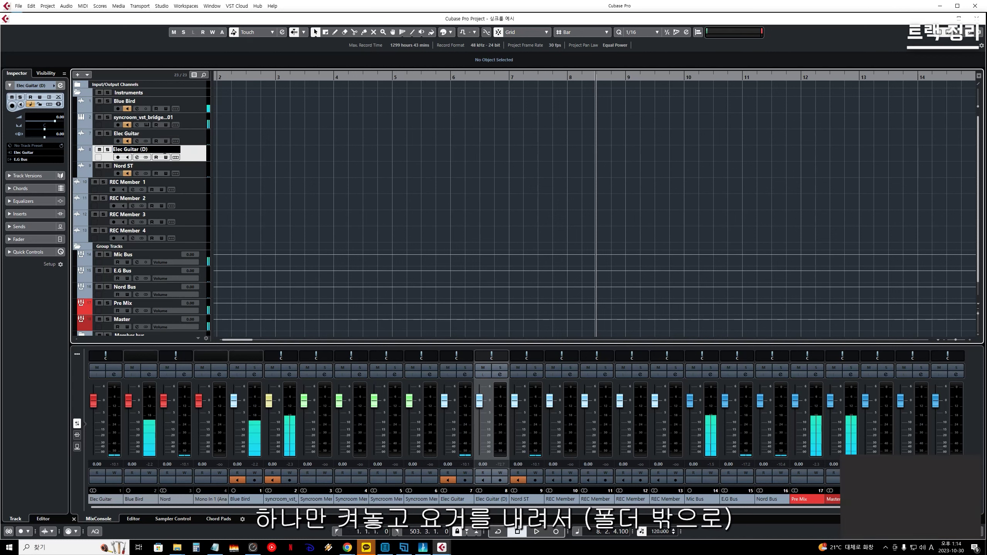
key(BackSpace)
key(BackSpace)
key(BackSpace)
key(BackSpace)
key(Return)
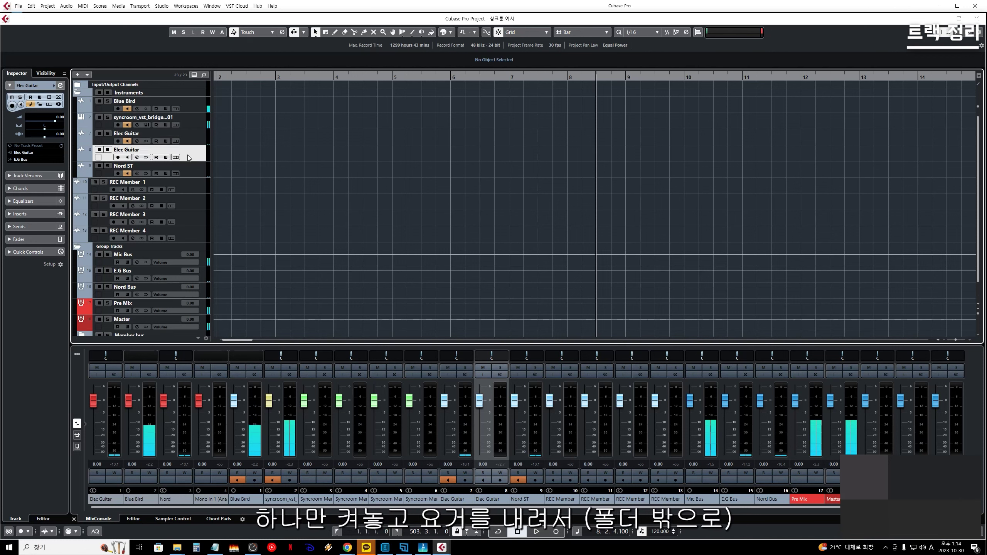
drag(164, 153, 195, 177)
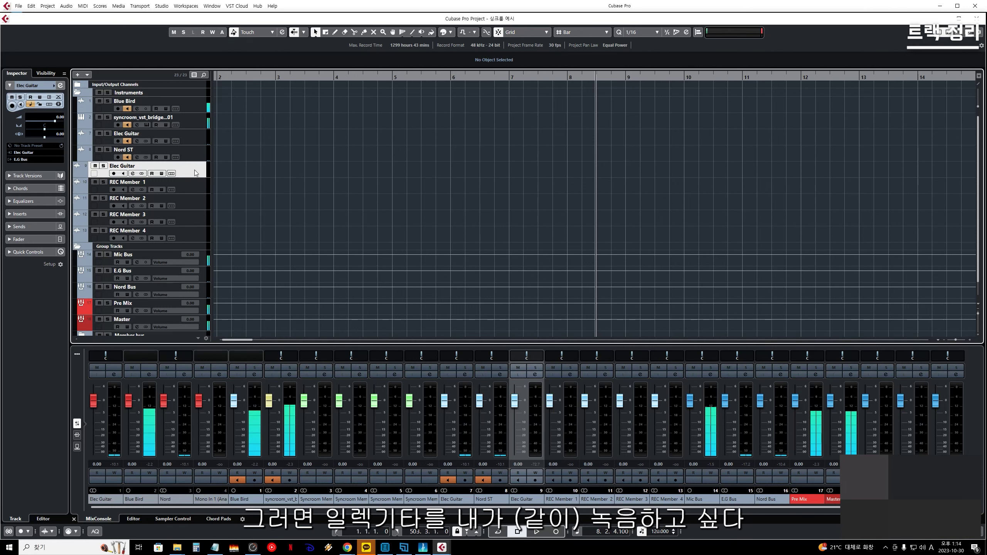
- Select the Elec Guitar copy and the REC Member 1 to REC Member 4 tracks together for simultaneous recording
click(192, 190)
click(193, 205)
click(193, 215)
click(196, 240)
click(196, 170)
shift+click(198, 239)
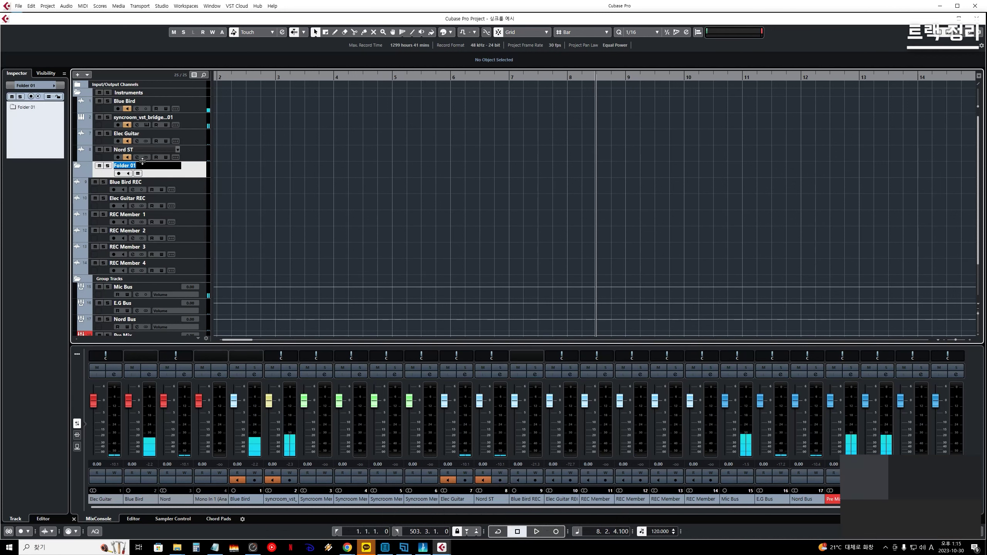
- Name the new folder Rec and move the Blue Bird REC, Elec Guitar REC and four REC Member tracks into it
text(Rec)
key(Return)
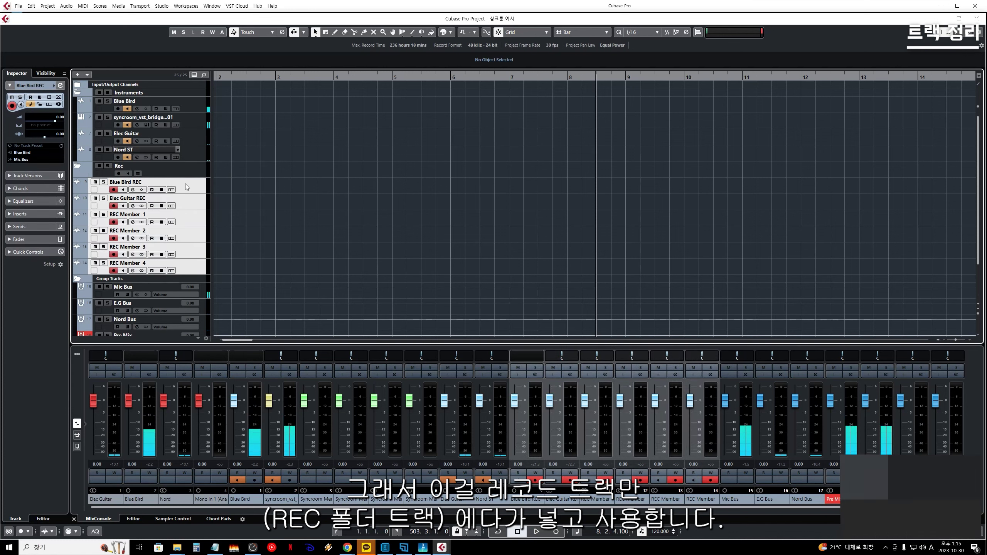
drag(190, 186, 189, 175)
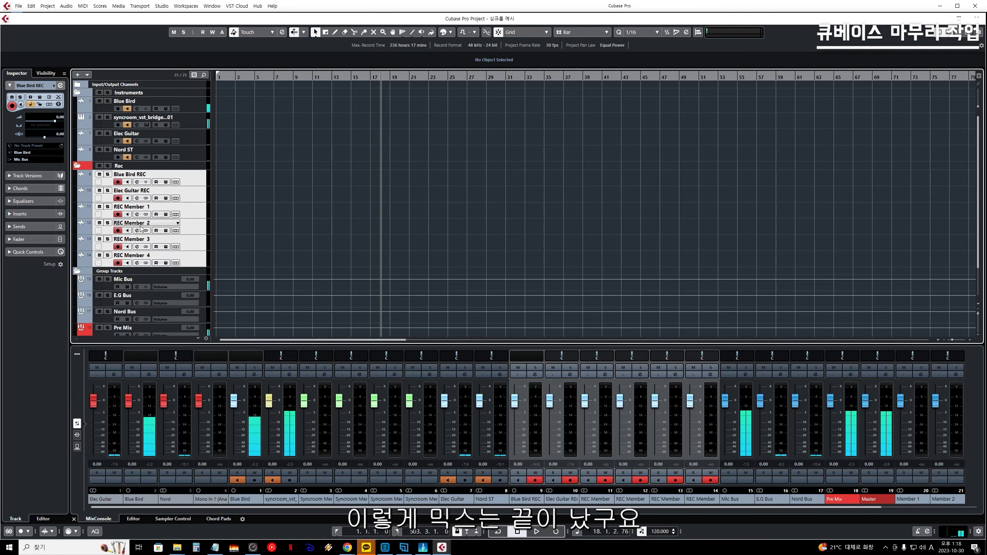
- Collapse the Rec folder and save the project
click(77, 166)
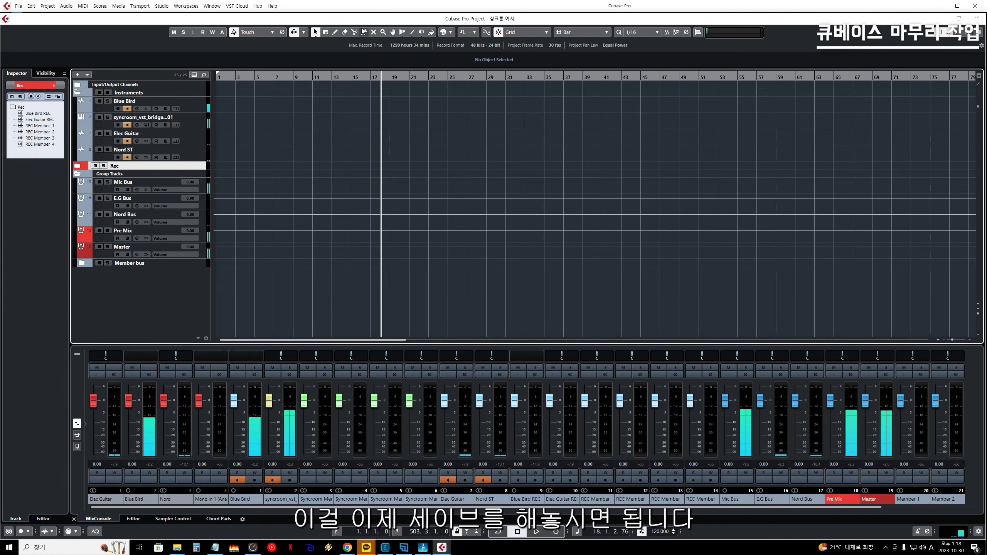
click(19, 5)
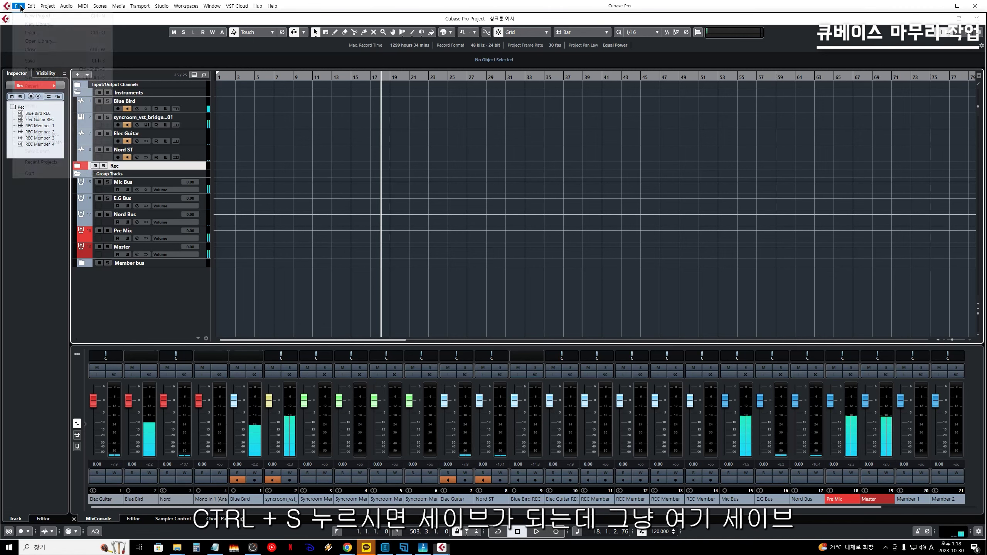
click(31, 61)
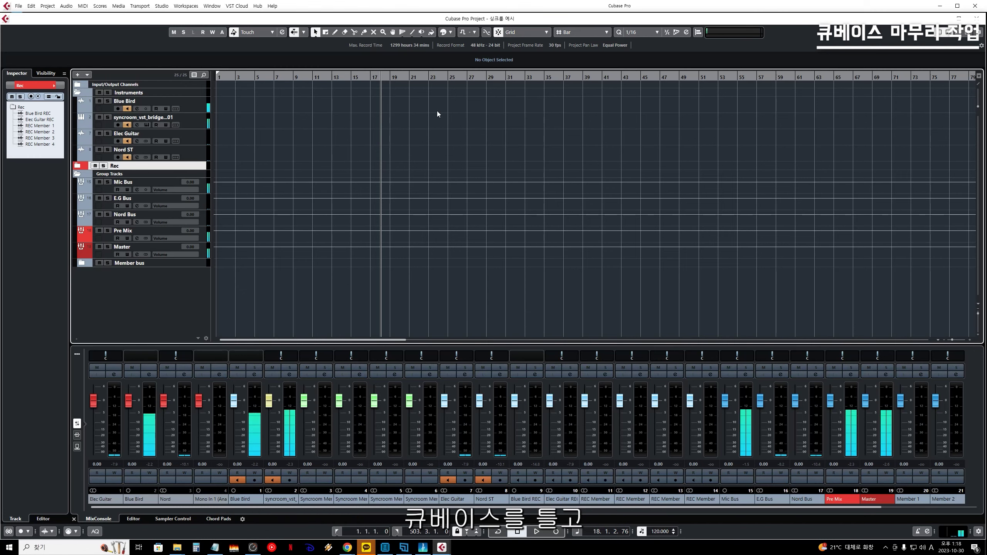
- Look up where recently used projects can be reopened
click(18, 6)
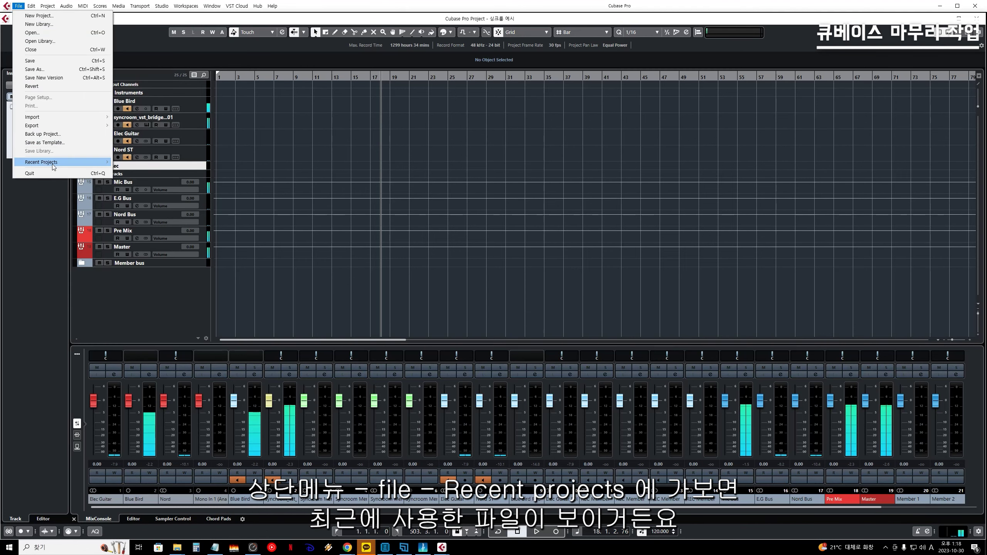
mouse_move(53, 163)
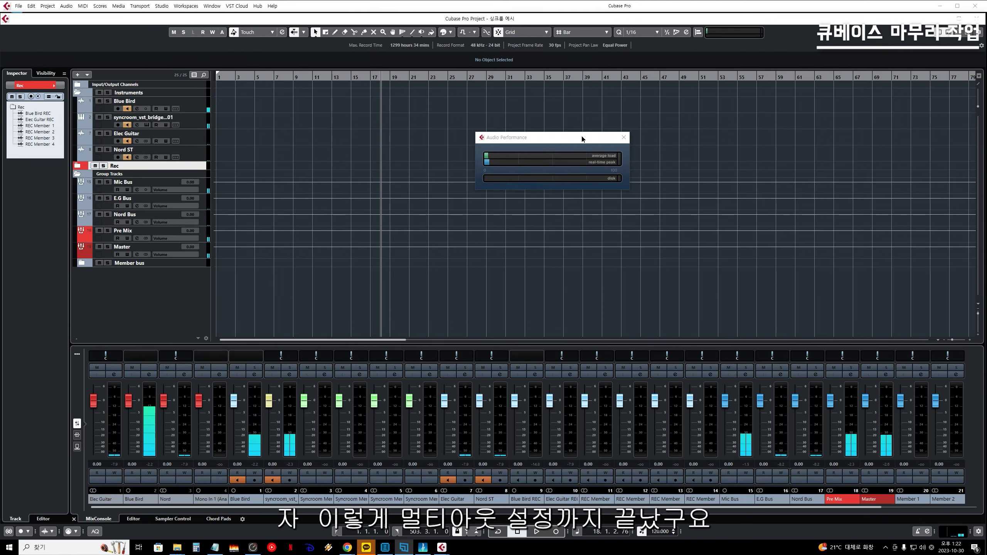
drag(582, 136, 585, 110)
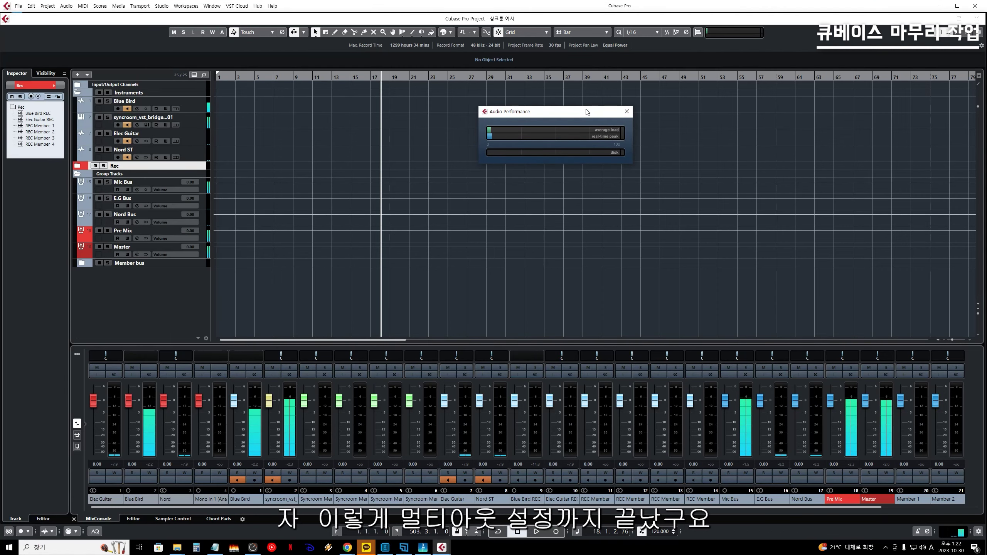
drag(587, 112, 578, 114)
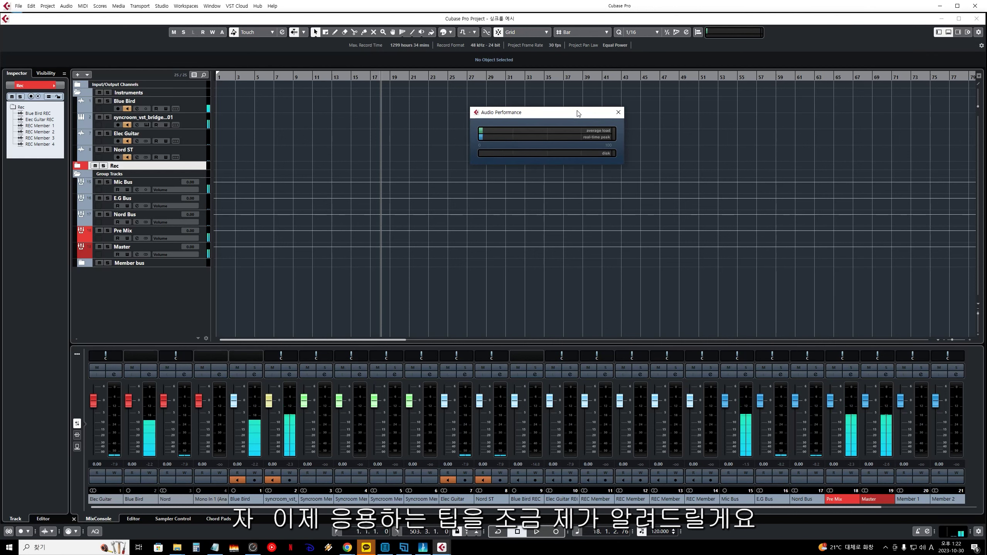
drag(579, 113, 576, 113)
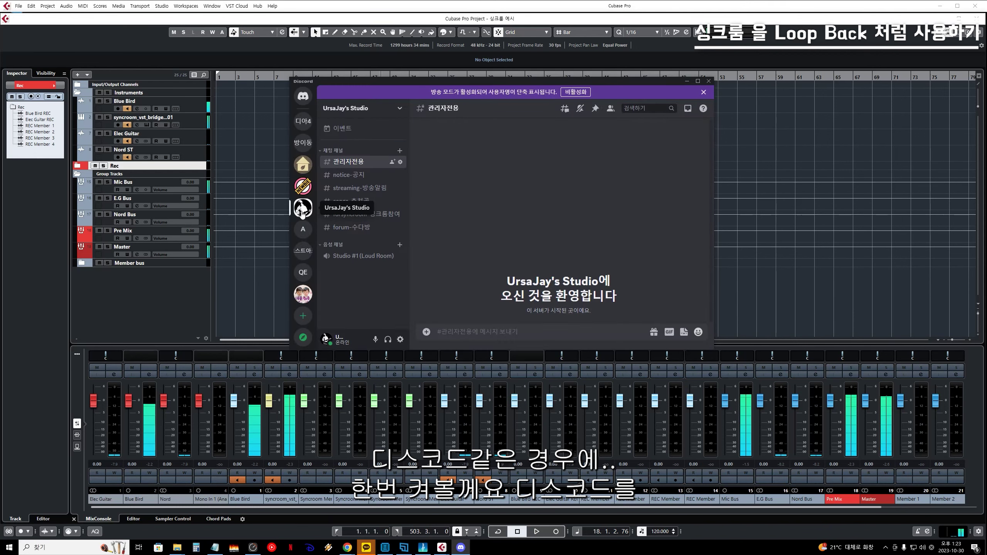
- In Discord's voice and video settings, set the recording device to 라인(Yamaha SYNCROOM Driver (WDM)) and close the settings
click(399, 340)
scroll(373, 272, down, 5)
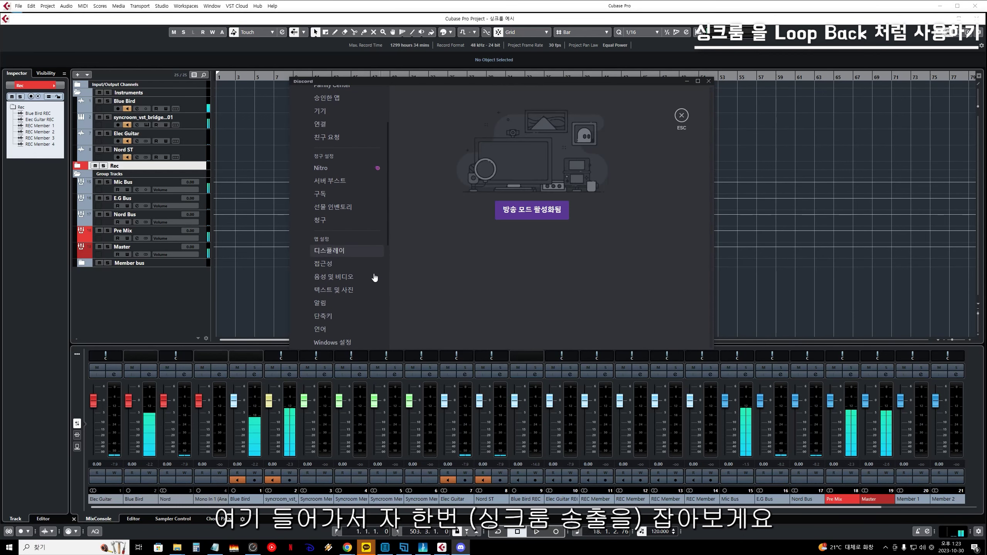
scroll(374, 277, down, 1)
click(353, 241)
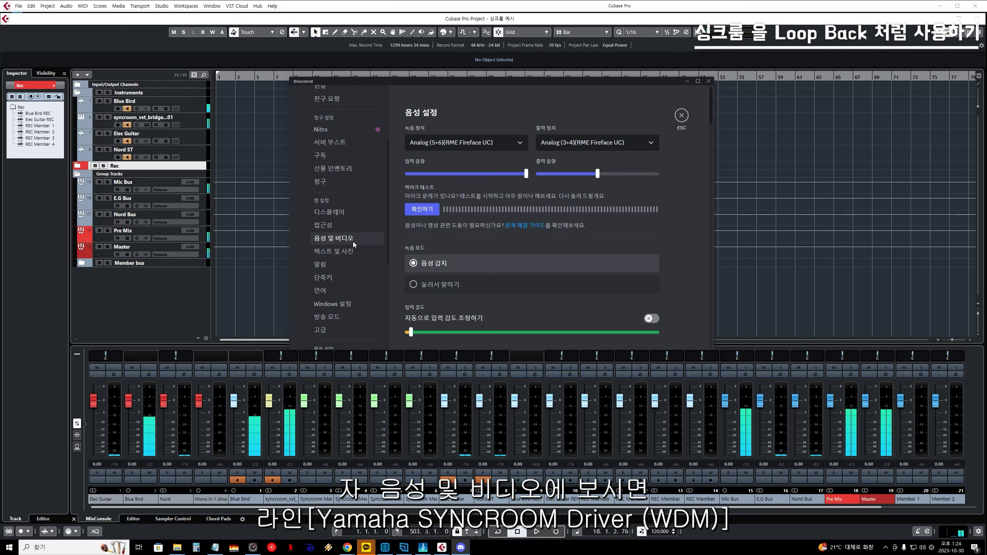
click(492, 143)
scroll(491, 218, down, 2)
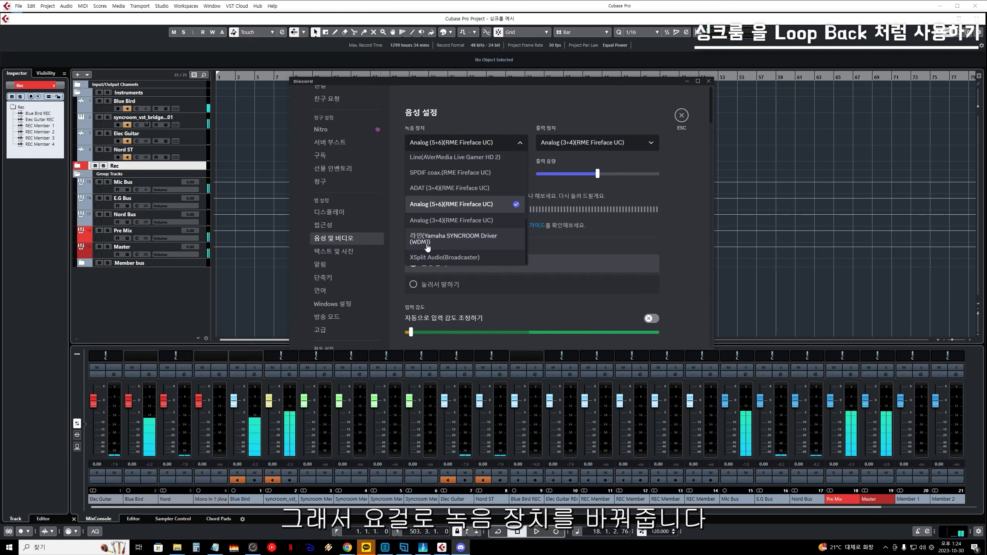
click(427, 244)
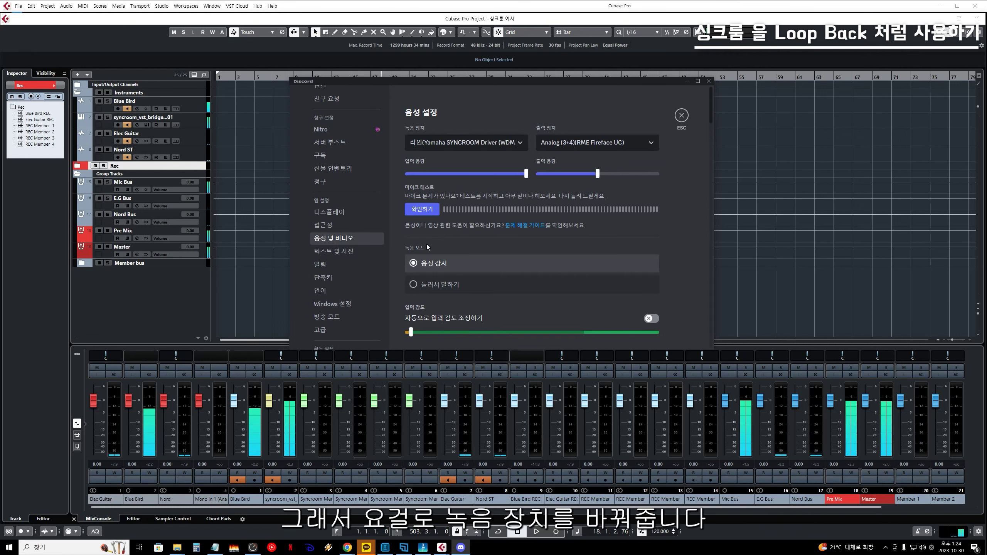
click(682, 115)
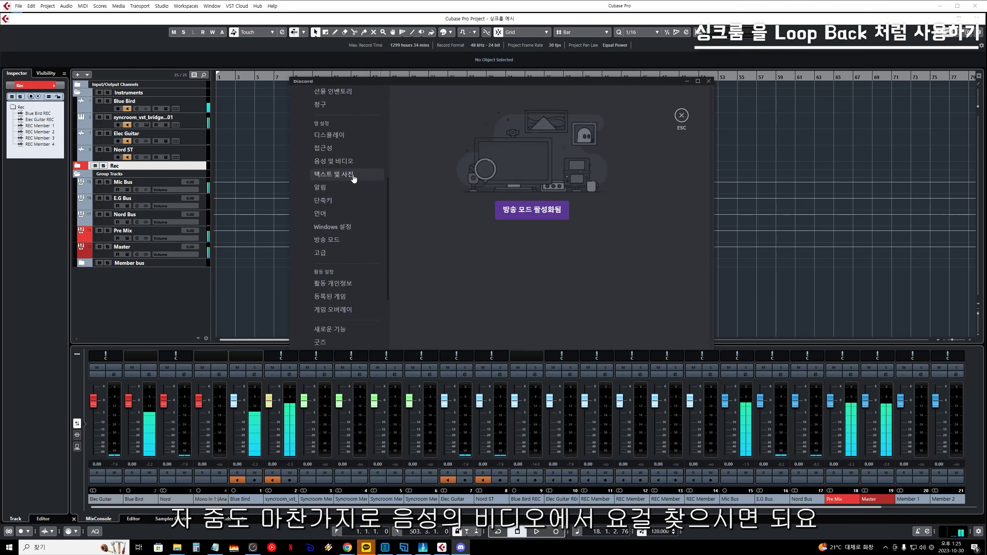
- Examine the recording device in Discord's voice and video settings again and close the settings
click(351, 163)
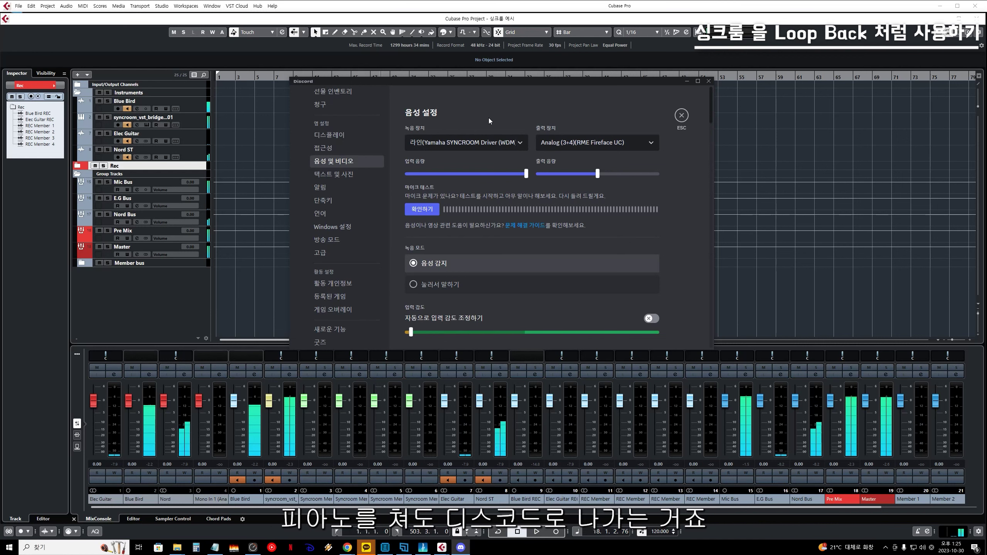
click(676, 121)
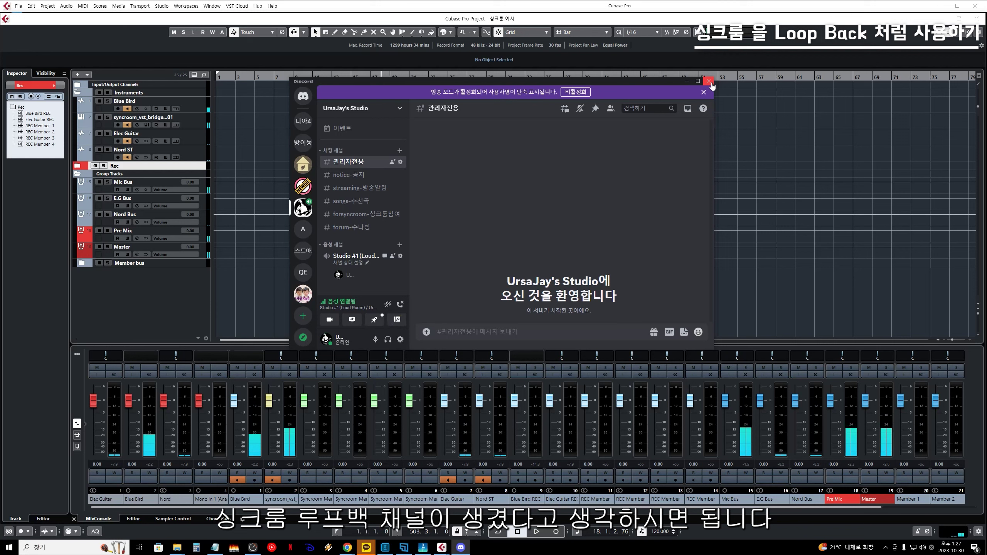